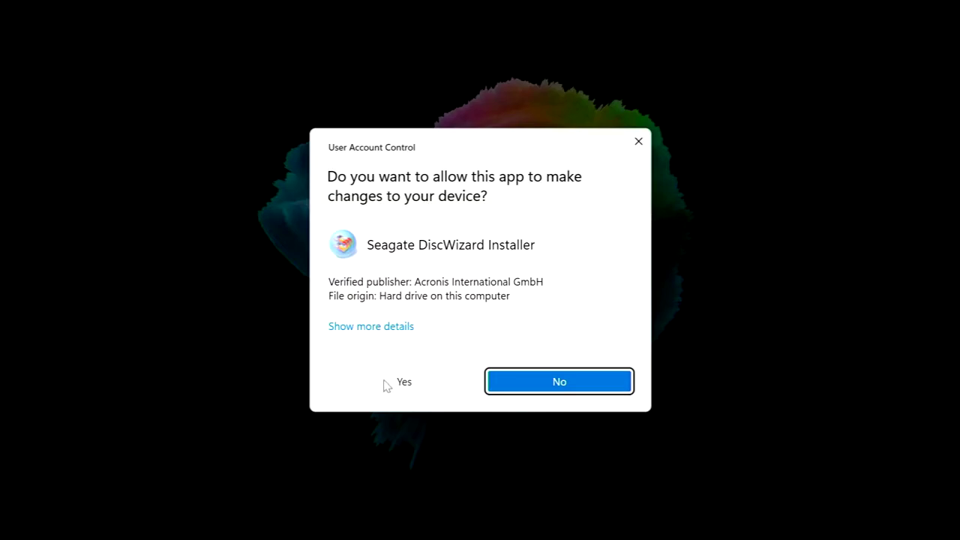
Allow the Seagate DiscWizard installer to make changes, install the software and start the application
click(388, 384)
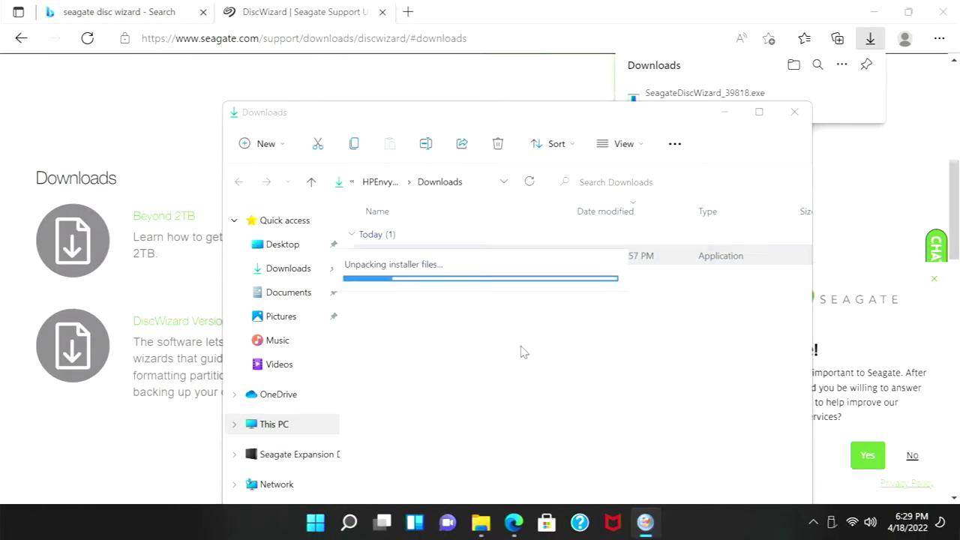
click(457, 384)
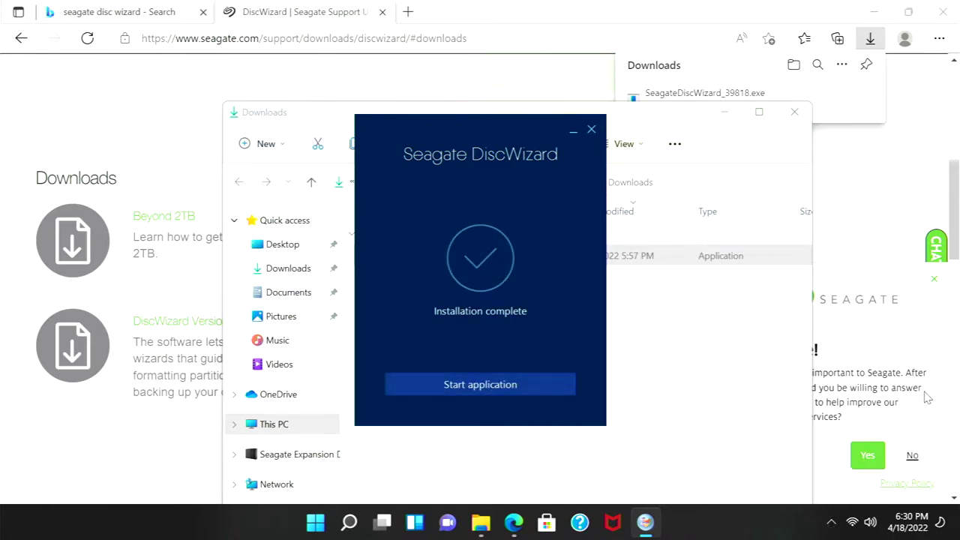
click(463, 390)
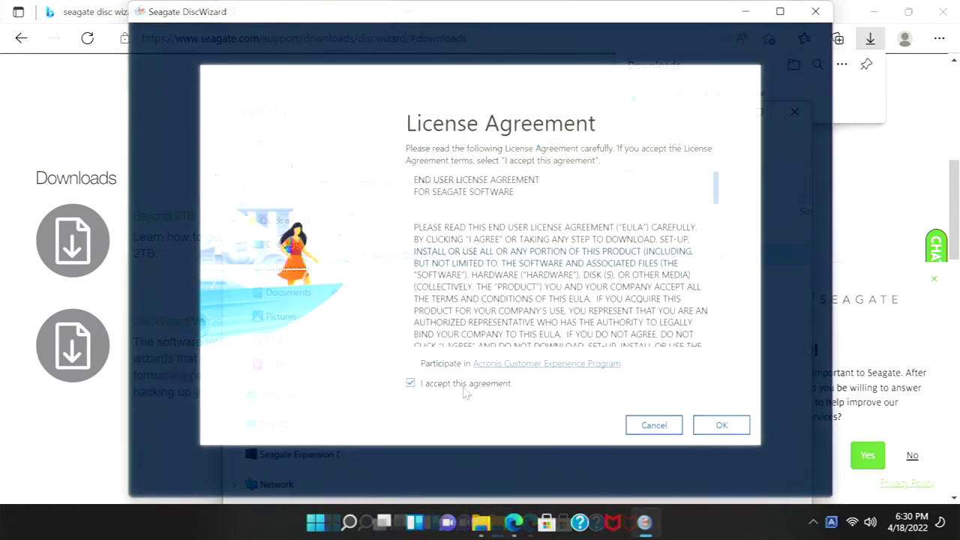
Accept the DiscWizard license agreement and close the Edge browser window
click(463, 387)
click(739, 427)
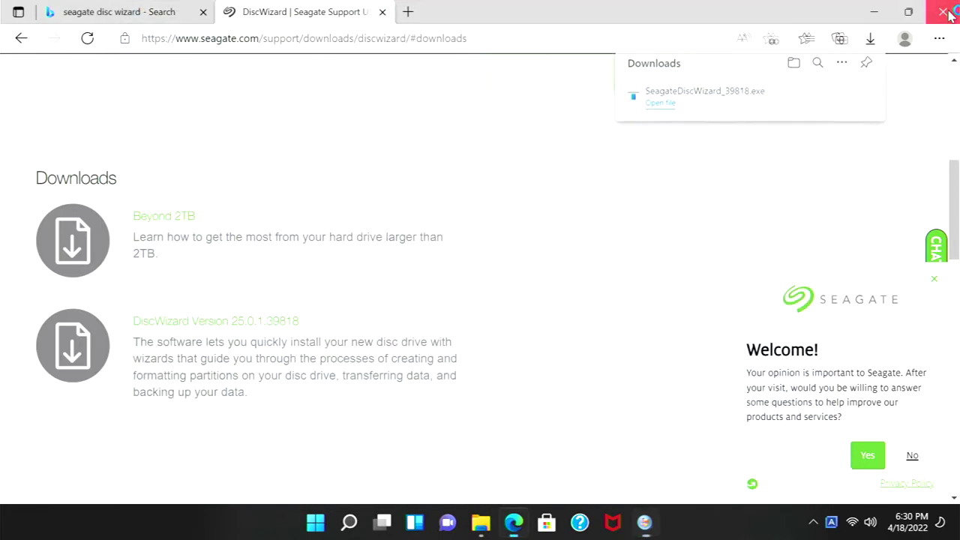
click(946, 13)
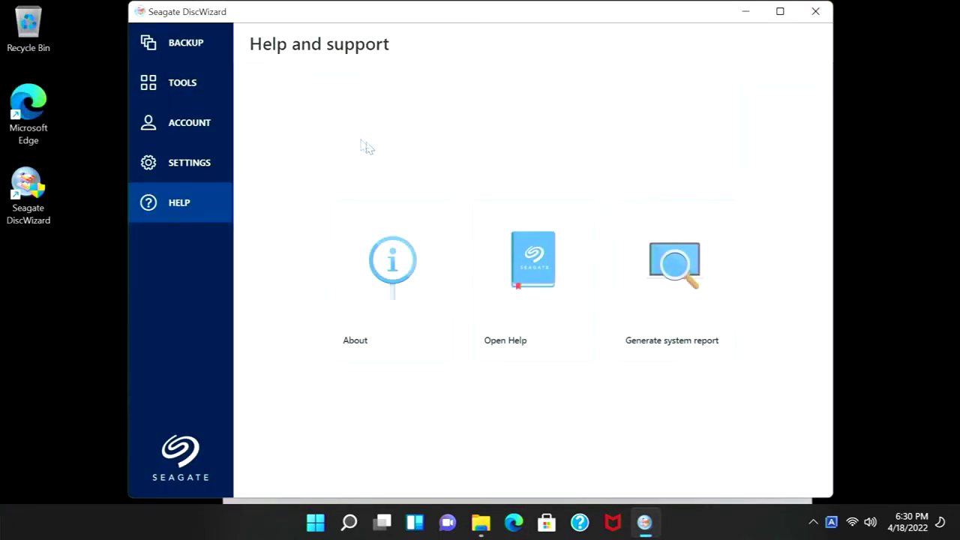
Open the backup section and name the new backup HPEnvyTE01-2250xt 18Apr2022
click(193, 60)
text(HP)
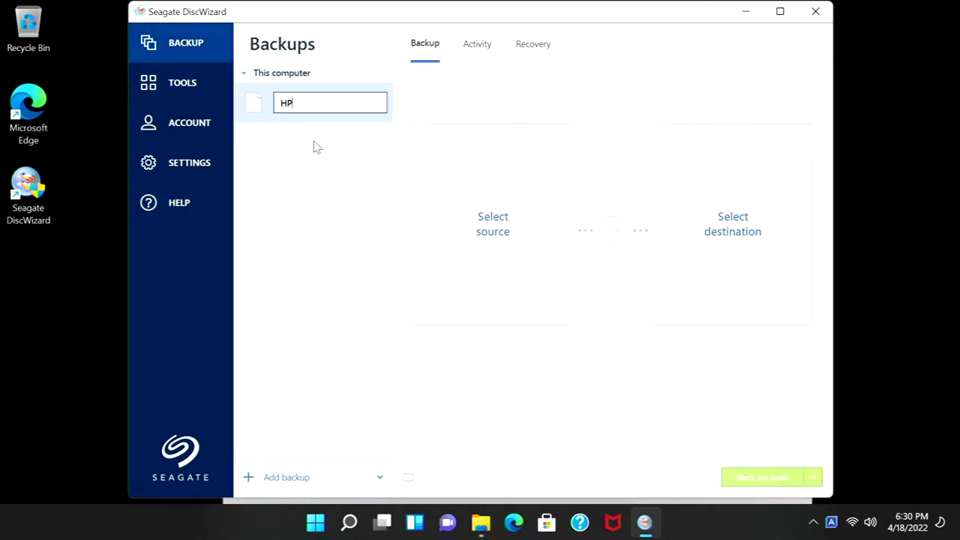
text(EnvyTE01-2250xt 18Apr2022)
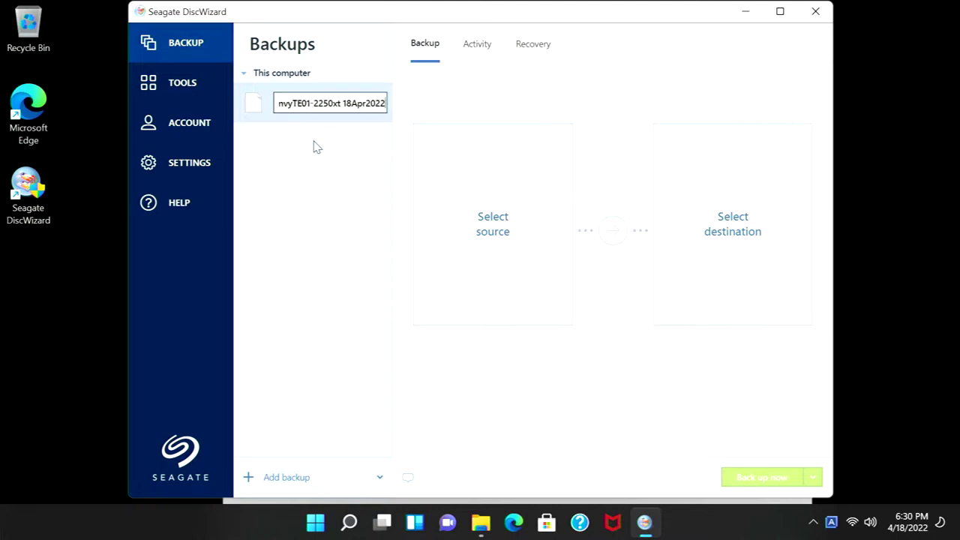
Set the backup source to Entire PC and the destination to Seagate Expansion Drive (D:)
click(510, 240)
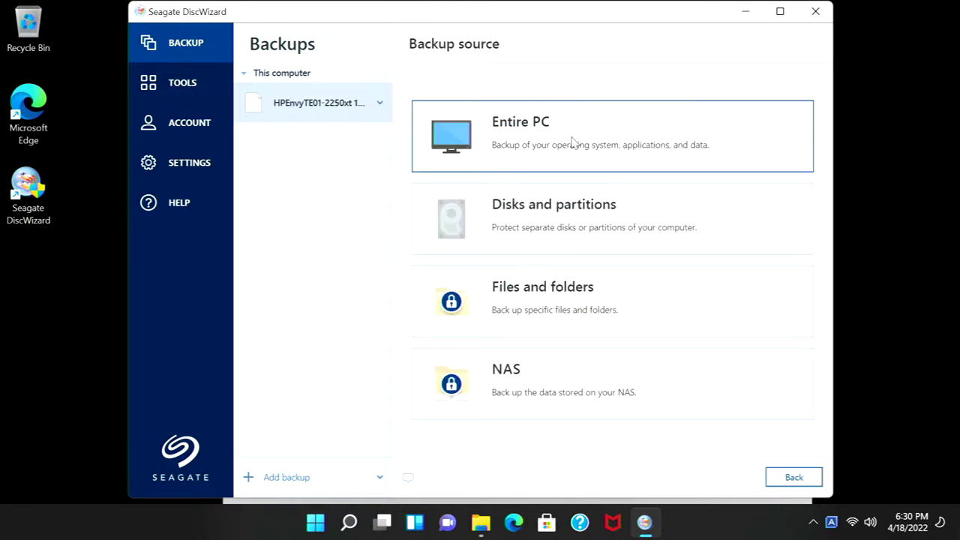
click(572, 138)
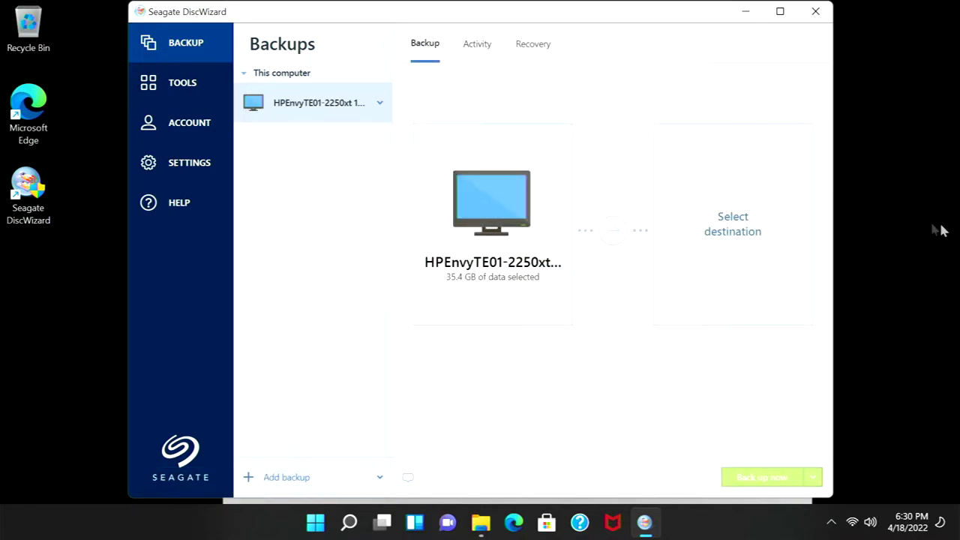
click(749, 234)
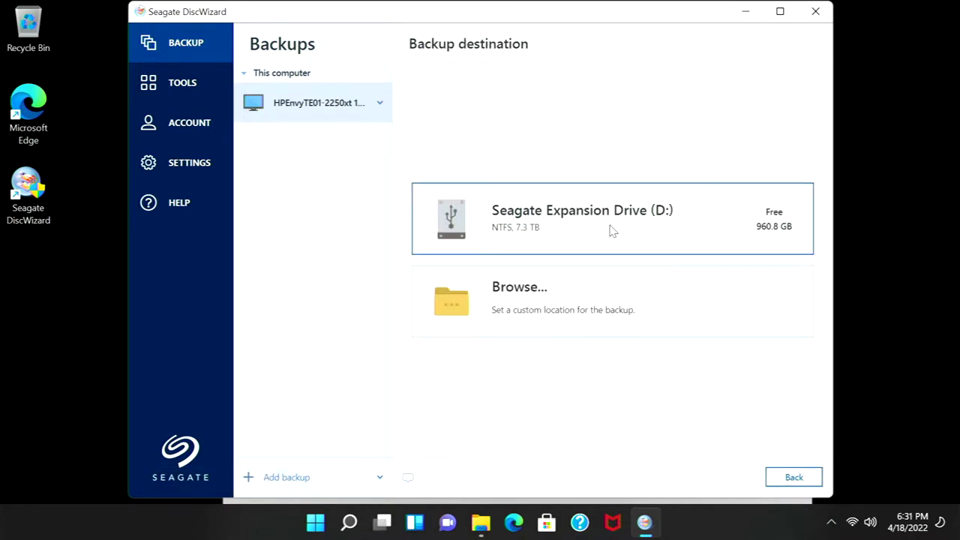
click(611, 231)
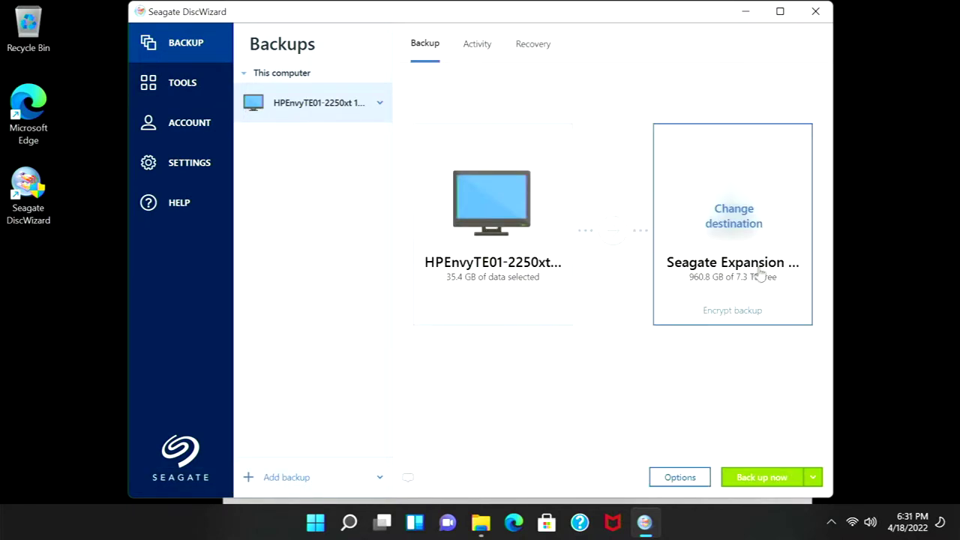
Set the compression level to None in the backup's advanced performance options and save the options
click(664, 484)
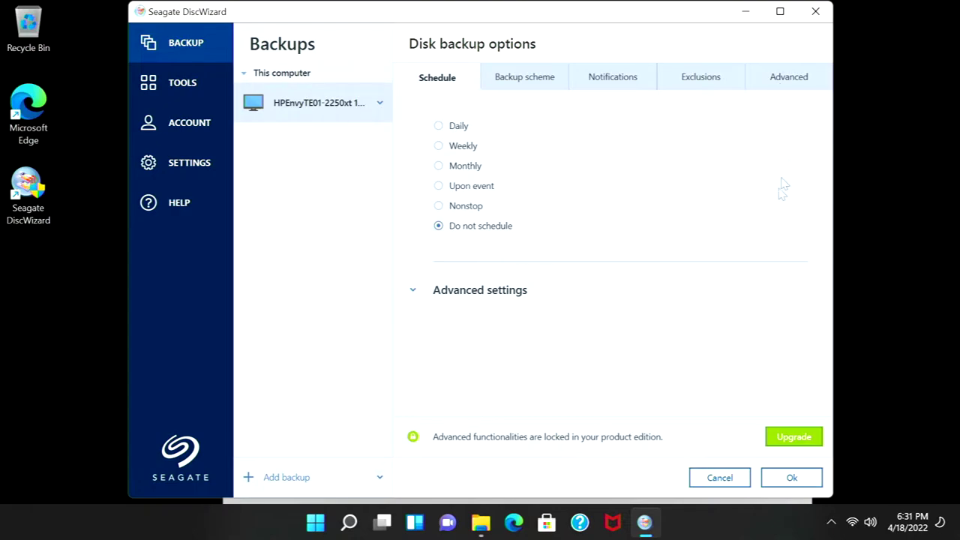
click(800, 86)
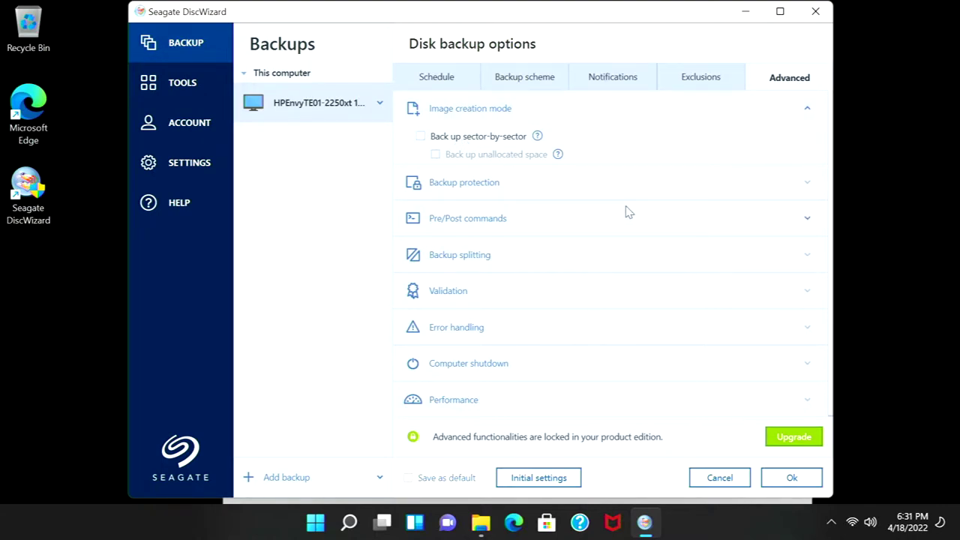
click(453, 400)
click(522, 294)
click(514, 318)
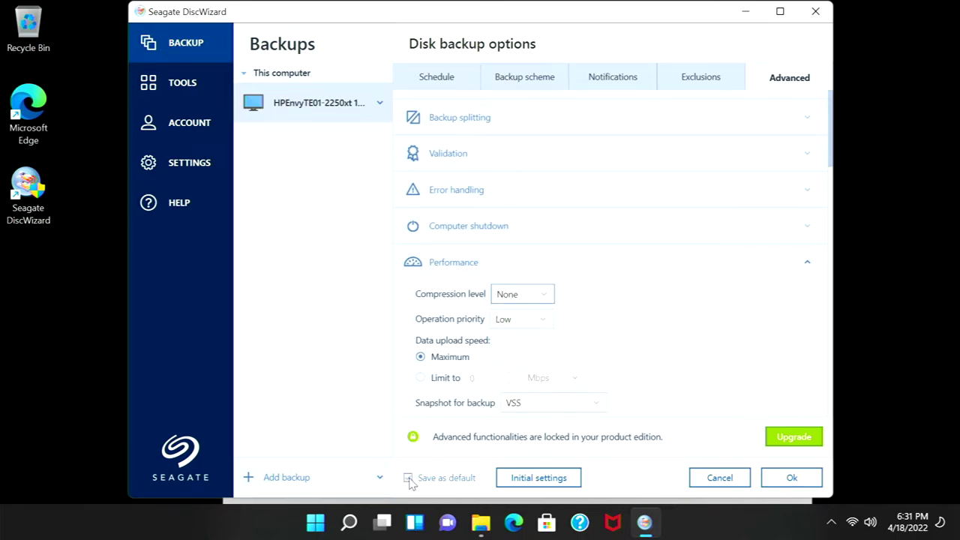
click(813, 480)
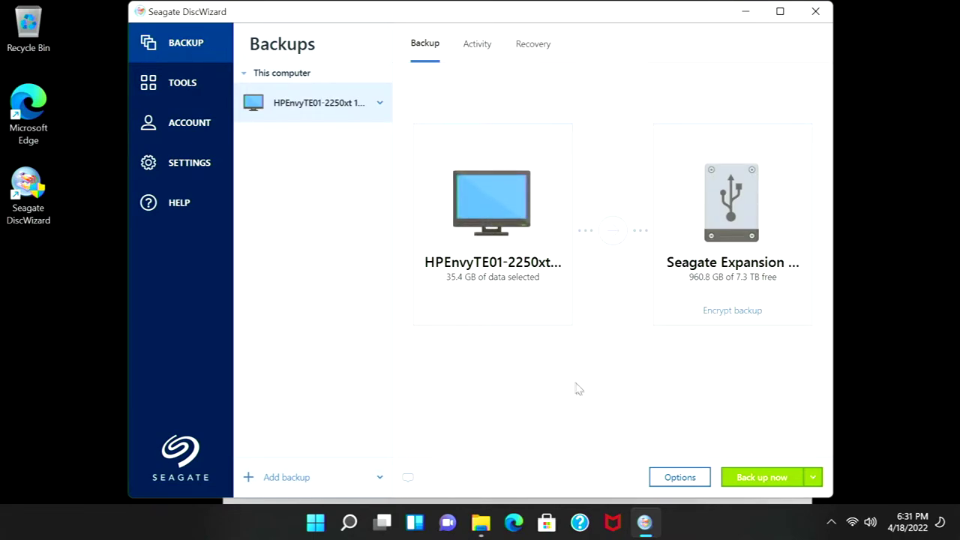
Browse for a custom backup destination, expand Seagate Backups on Seagate Expansion Drive (D:) and select the Dell 3880 folder
click(748, 243)
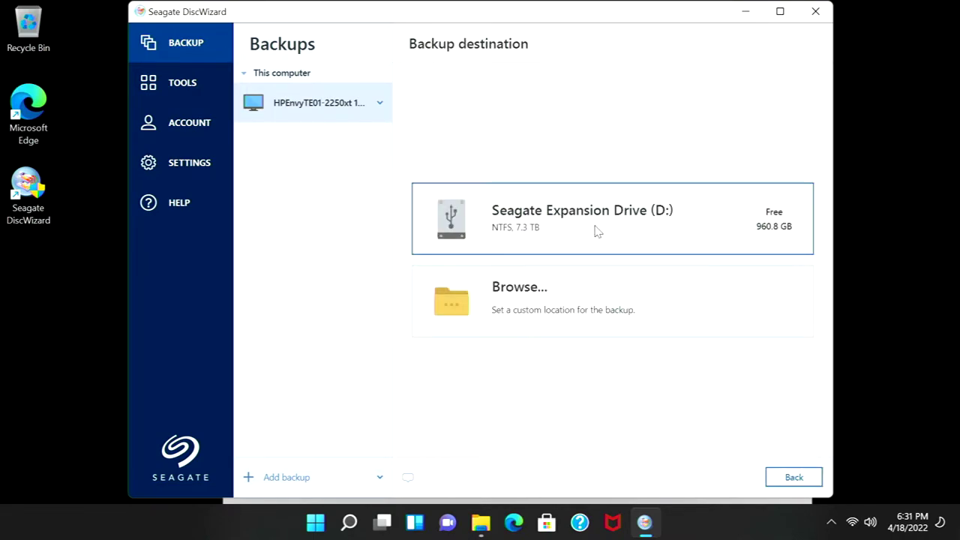
click(585, 305)
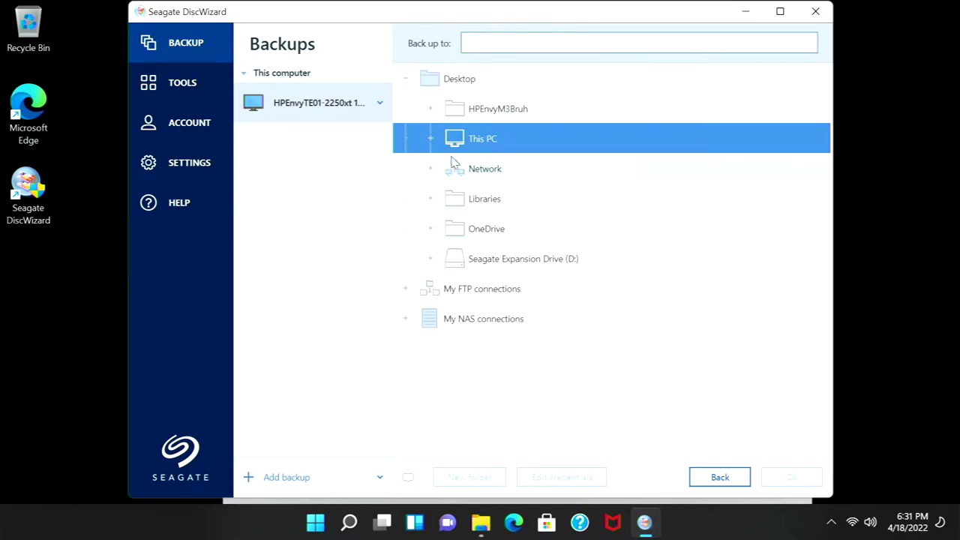
click(431, 259)
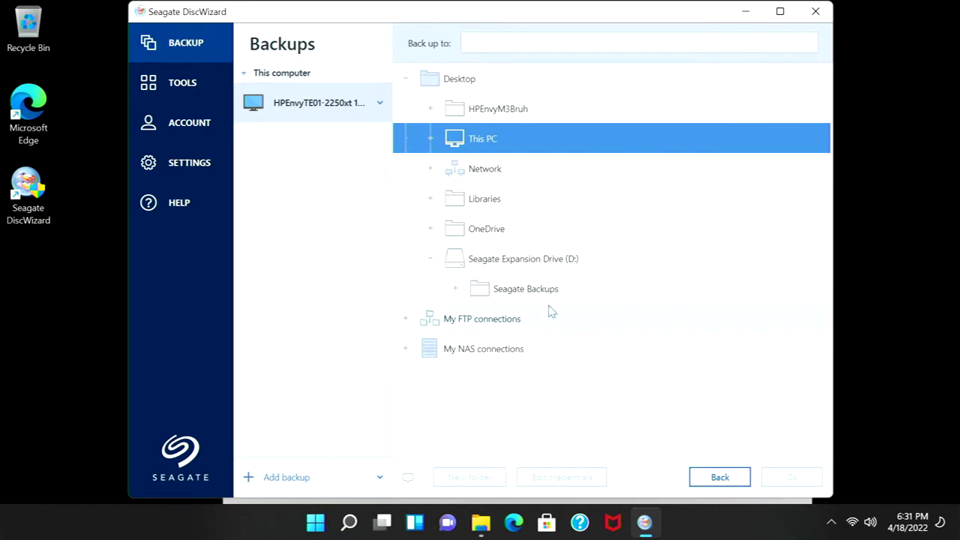
click(455, 291)
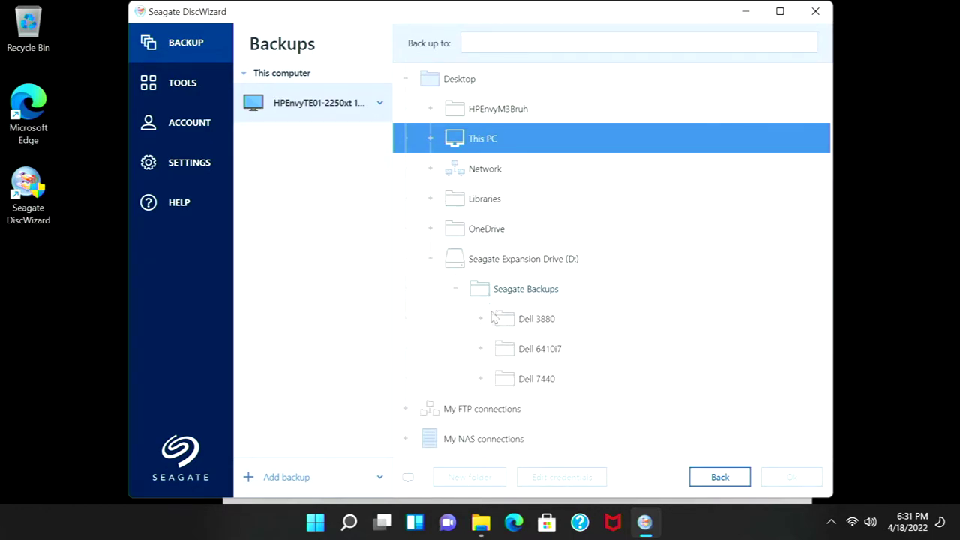
click(519, 295)
click(455, 289)
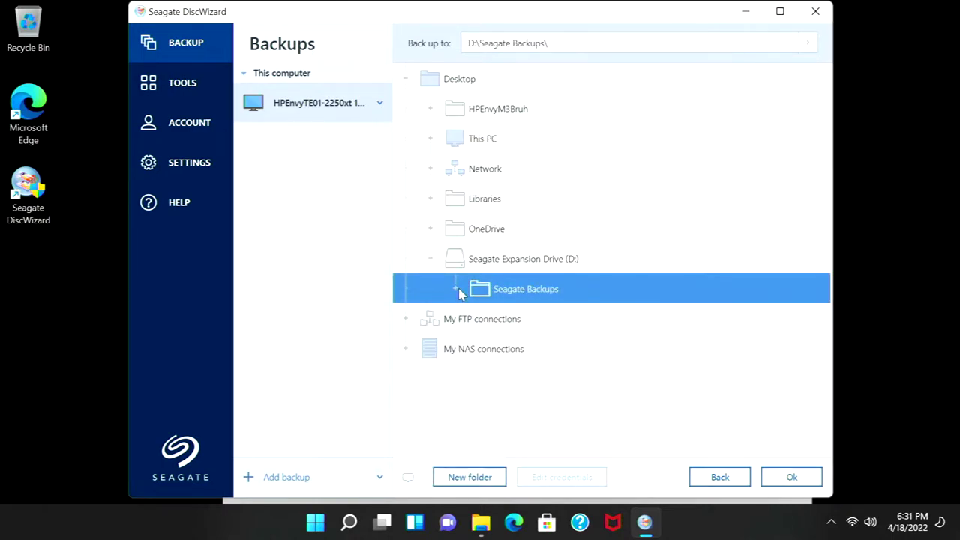
click(455, 289)
click(530, 331)
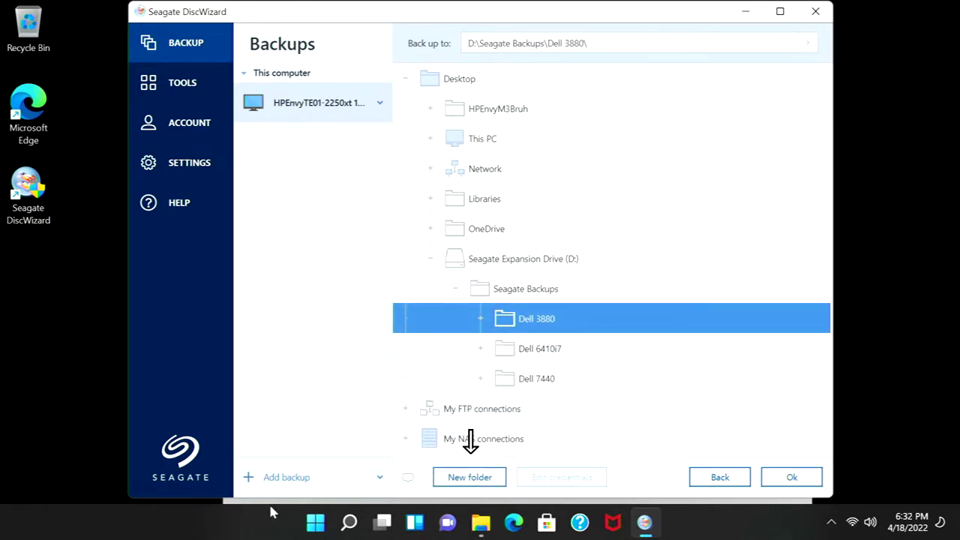
Switch to File Explorer and open the Seagate Backups folder on Seagate Expansion Drive (D:)
click(474, 527)
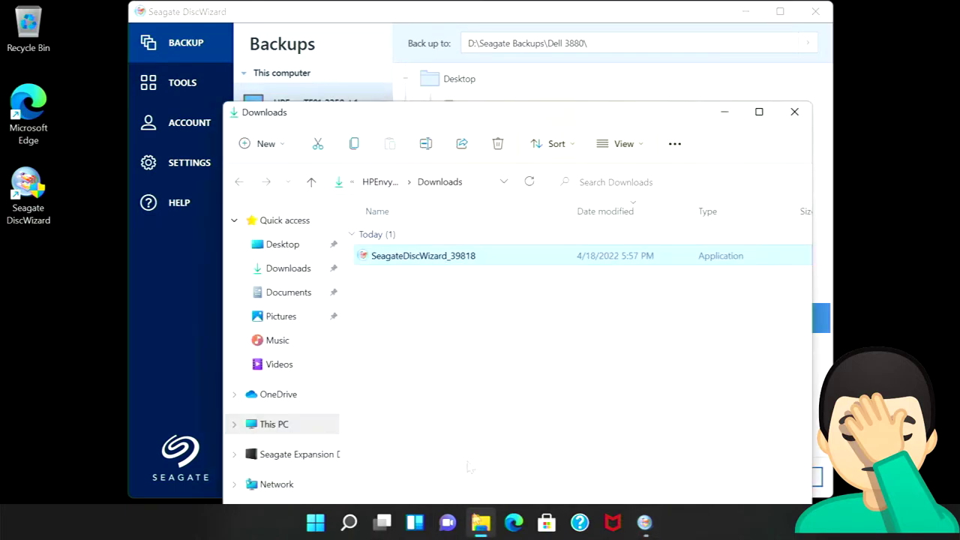
drag(422, 105, 405, 58)
click(274, 396)
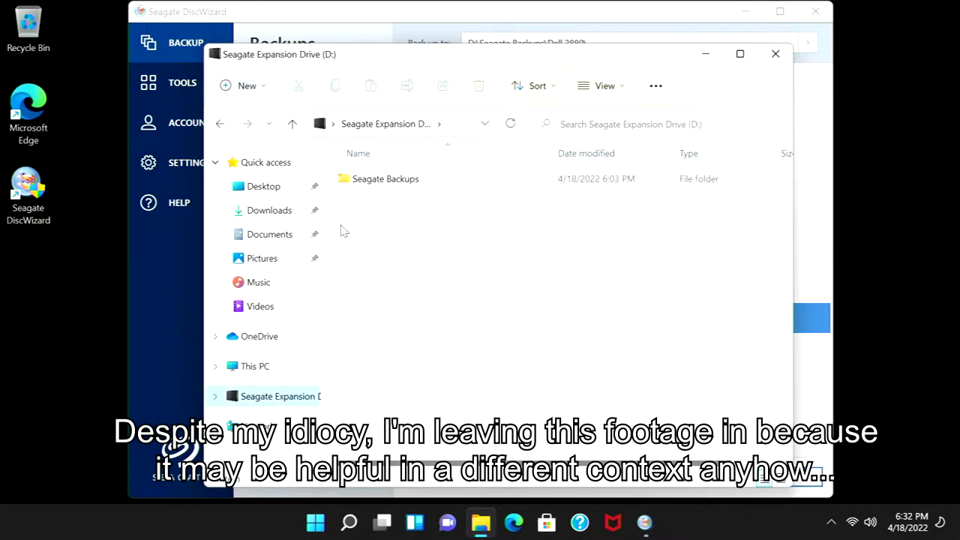
double_click(367, 184)
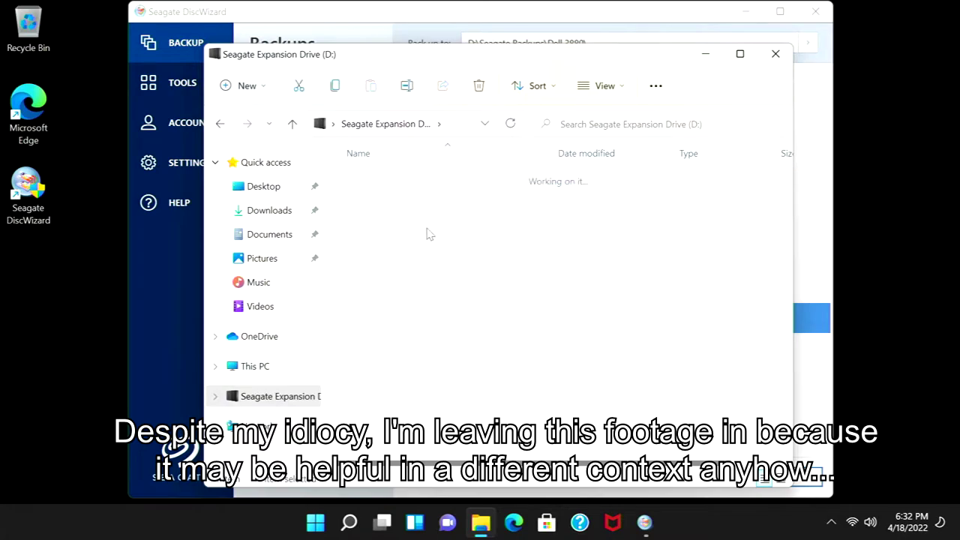
Create a folder named HP TE01-2250xt inside the Seagate Backups folder
right_click(391, 287)
mouse_move(508, 222)
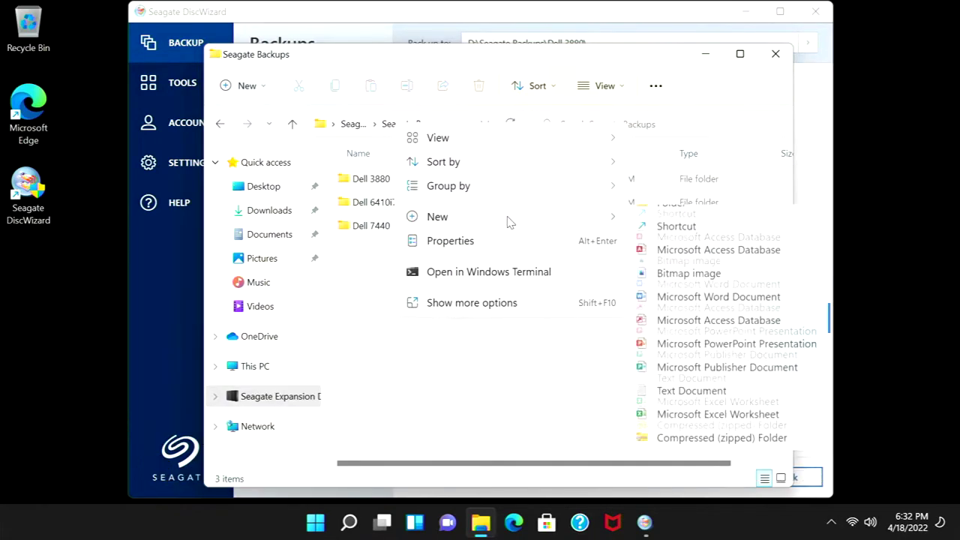
click(648, 226)
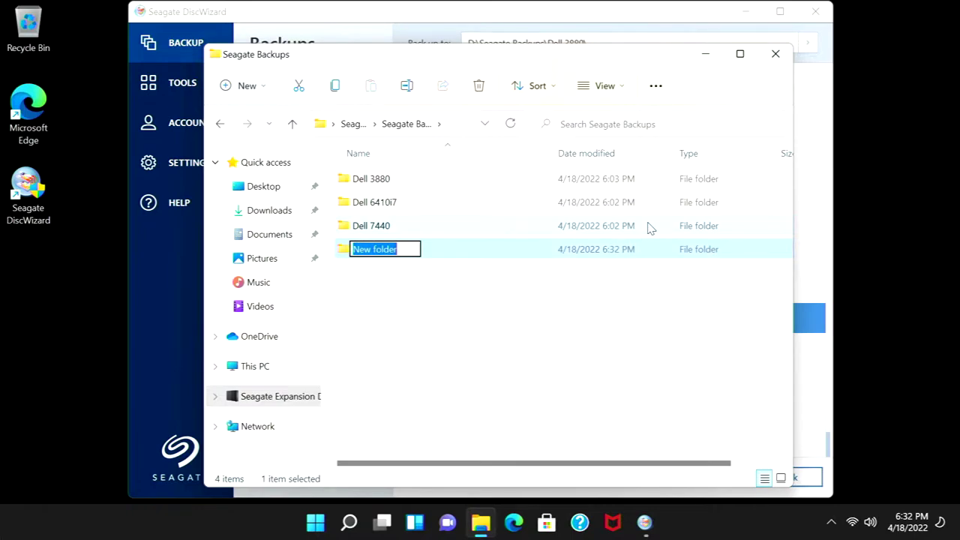
text(HP TE0)
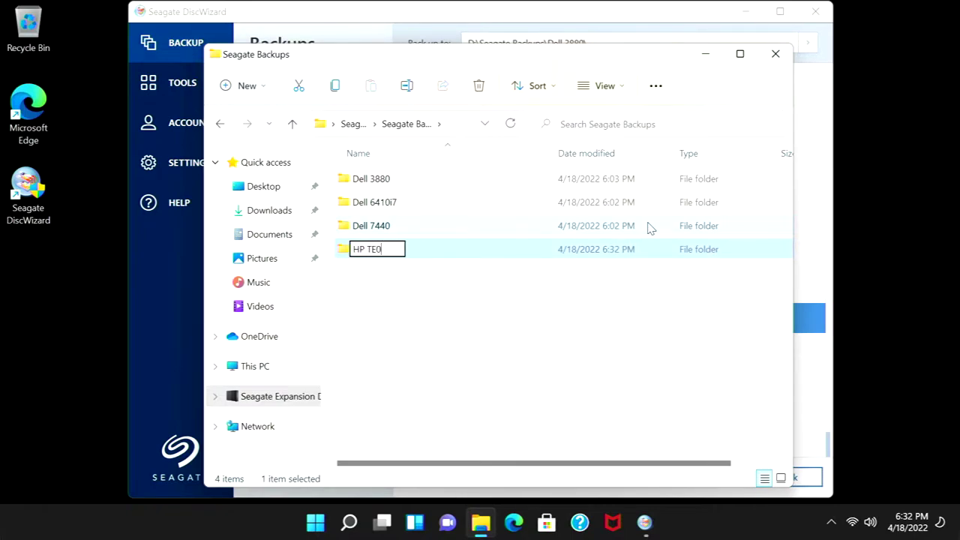
text(1-2250xt)
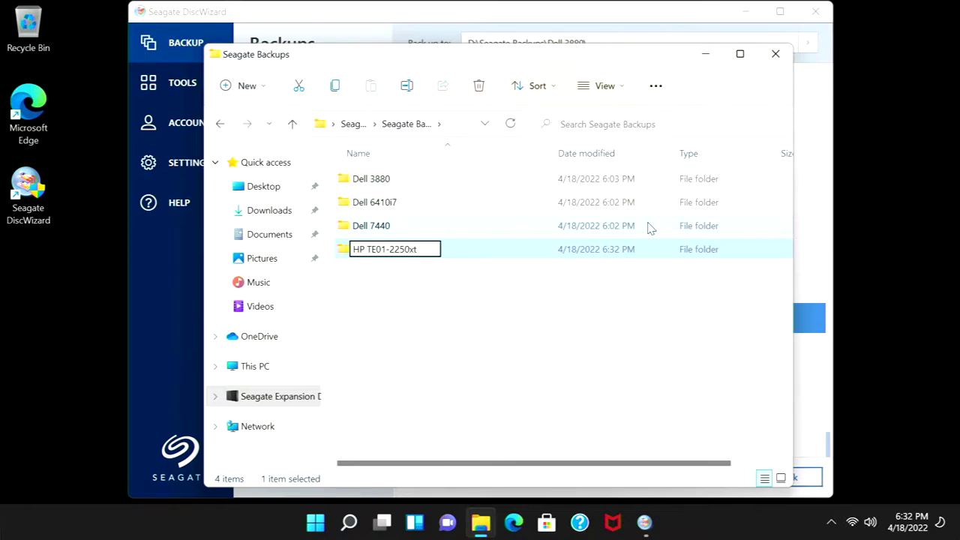
key(Return)
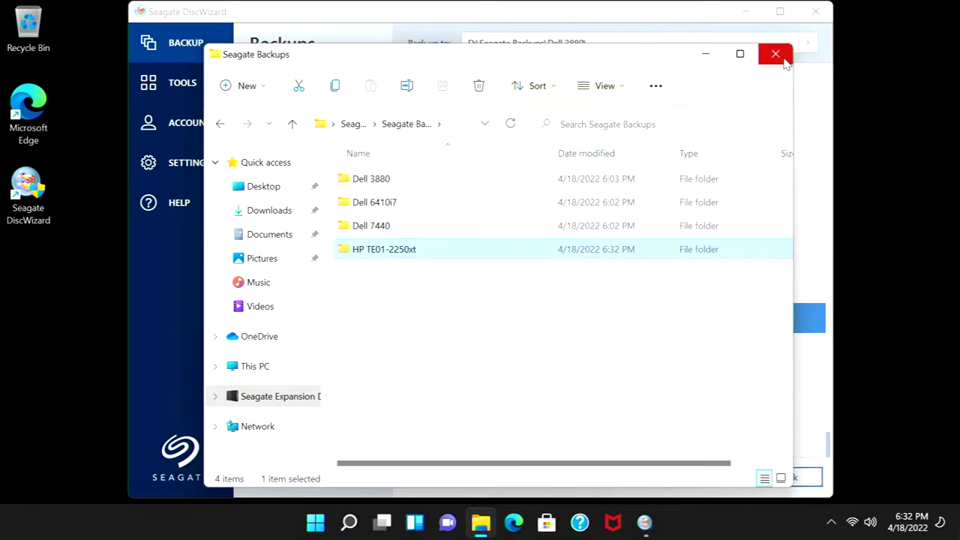
Check the contents of the Dell 3880 folder and close File Explorer
double_click(390, 184)
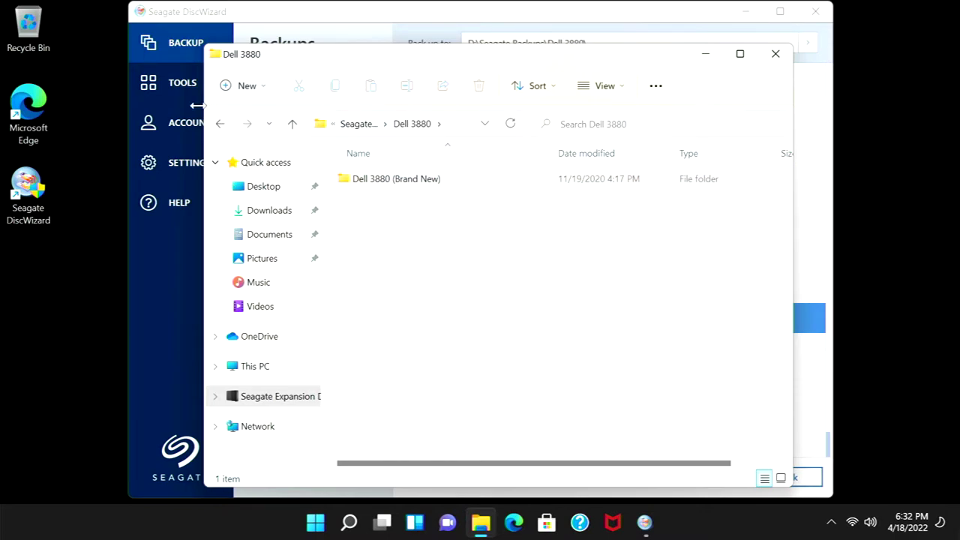
click(777, 55)
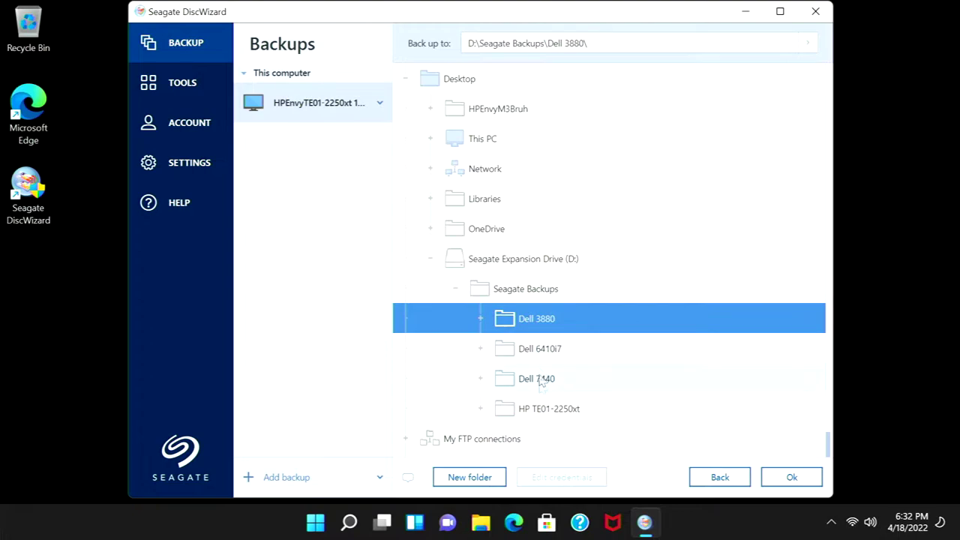
Choose the HP TE01-2250xt folder as the backup destination and start the backup immediately
click(548, 409)
click(820, 484)
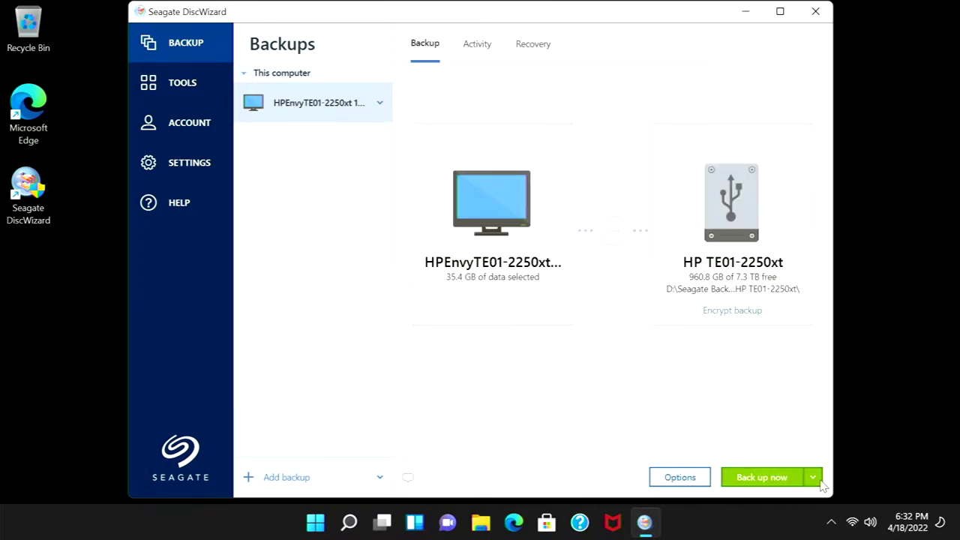
click(759, 483)
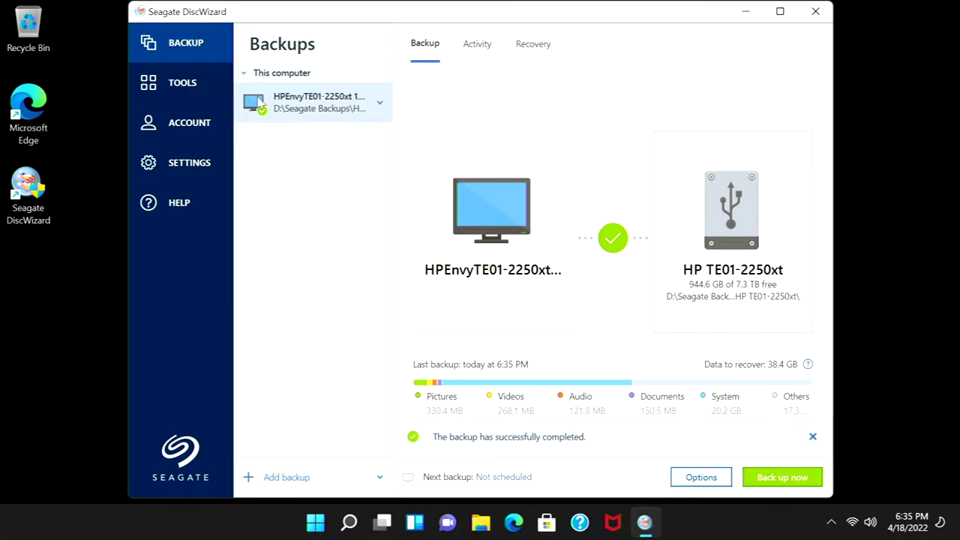
Look over the available disk tools and close the backup program
click(199, 85)
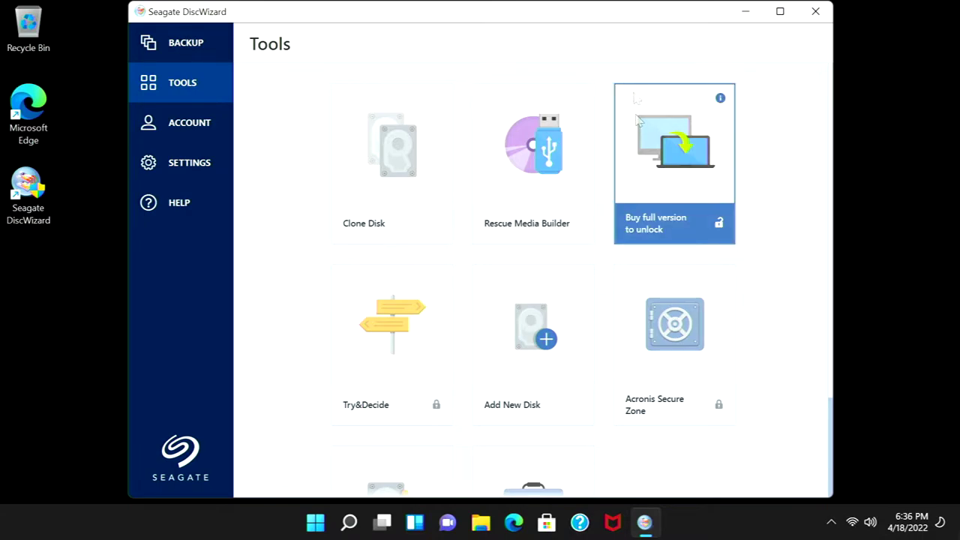
click(814, 13)
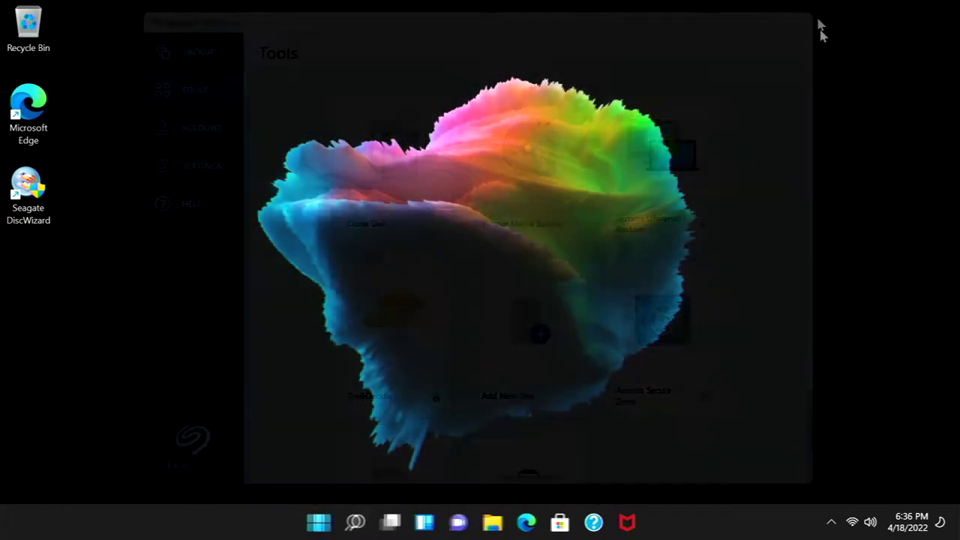
Safely eject the Expansion Desk external drive from the PC
click(832, 525)
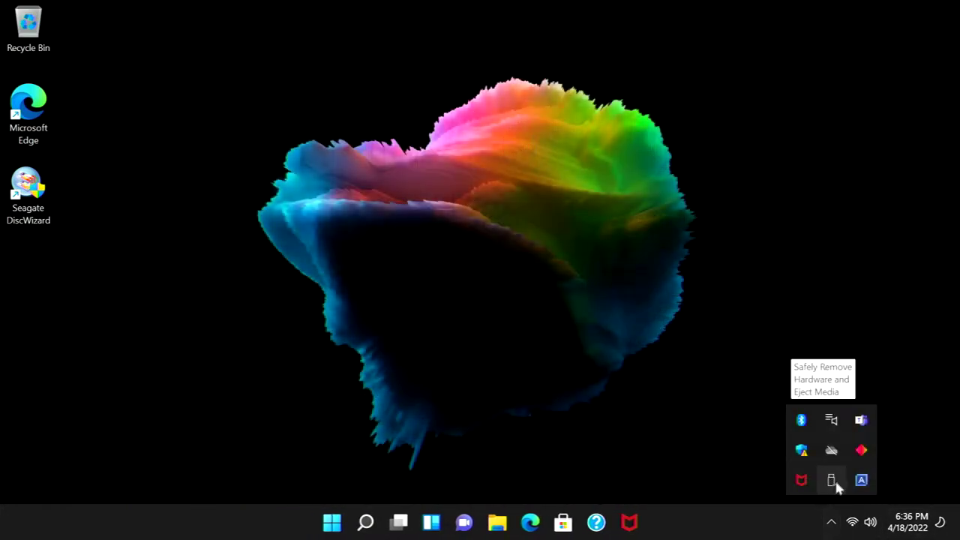
click(832, 480)
click(843, 455)
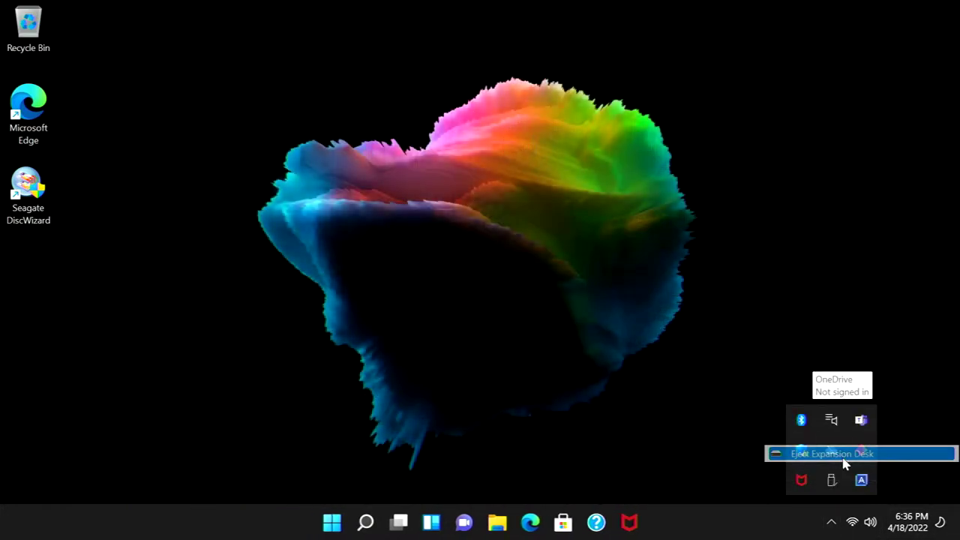
click(874, 292)
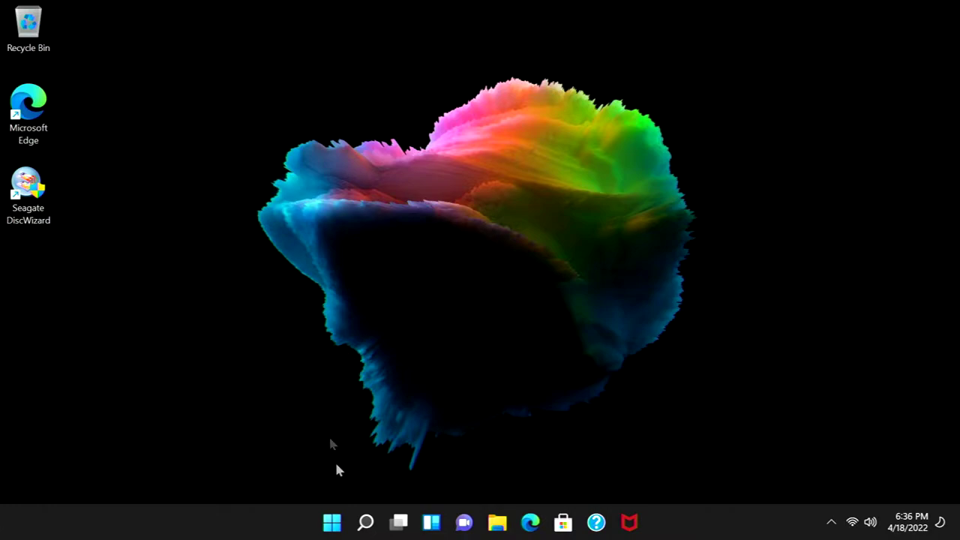
Search Windows for "windows update", open the update settings and start downloading the pending updates
click(341, 526)
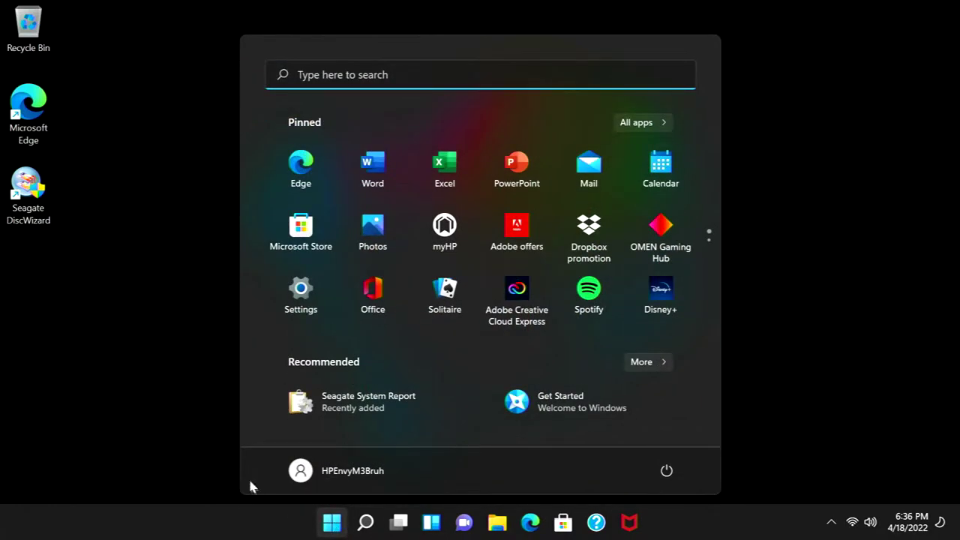
text(windows)
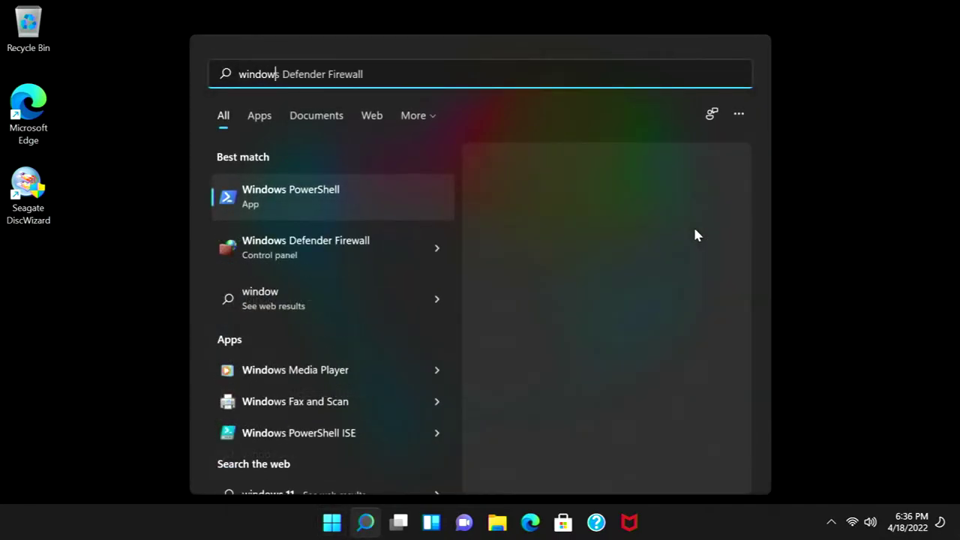
text( update)
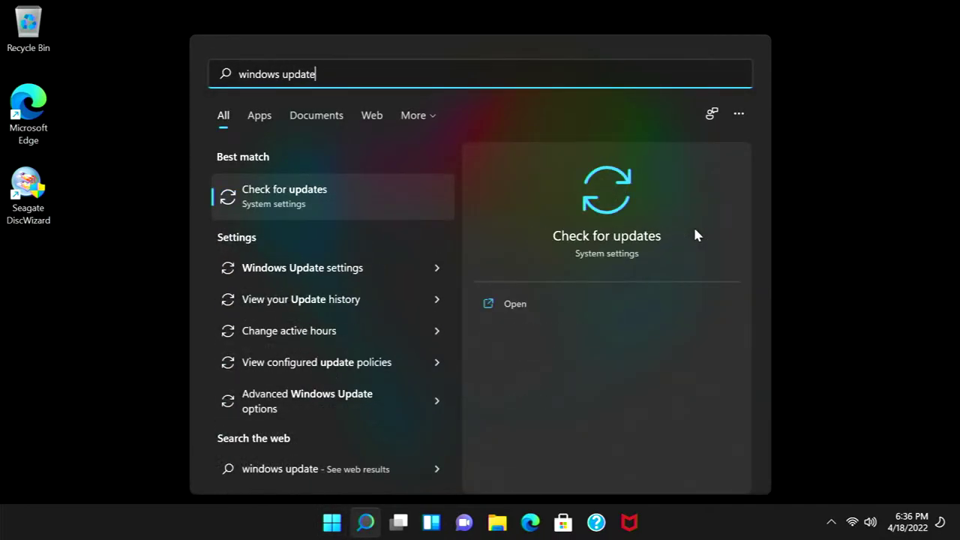
click(235, 201)
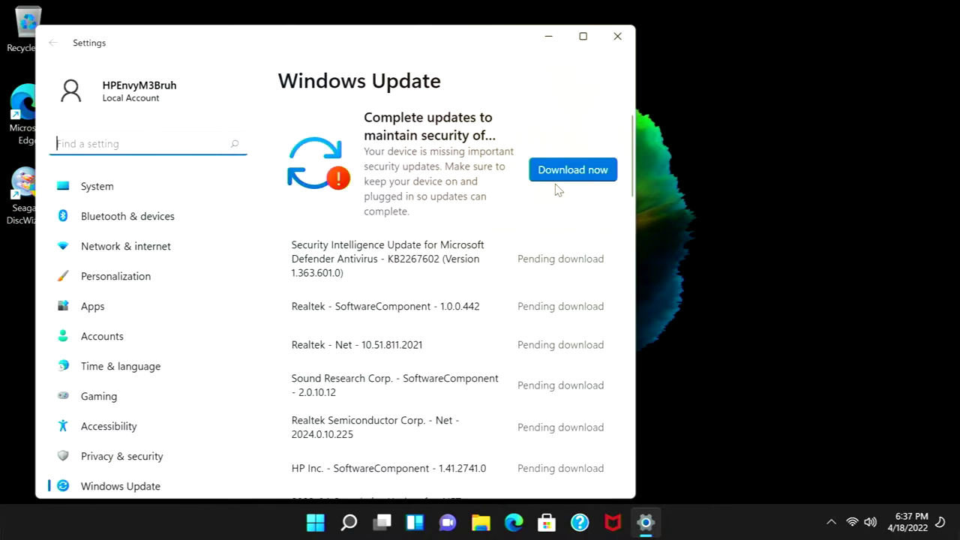
click(570, 175)
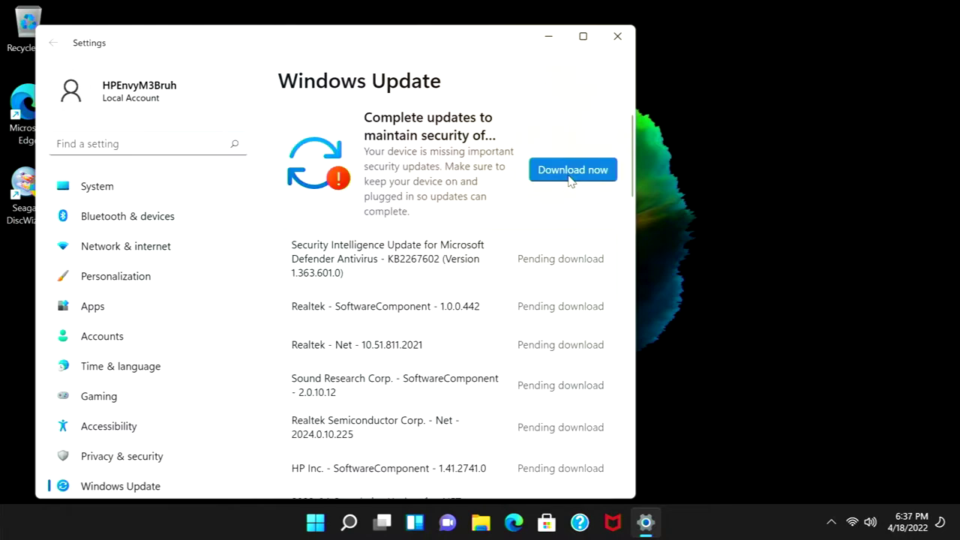
click(567, 178)
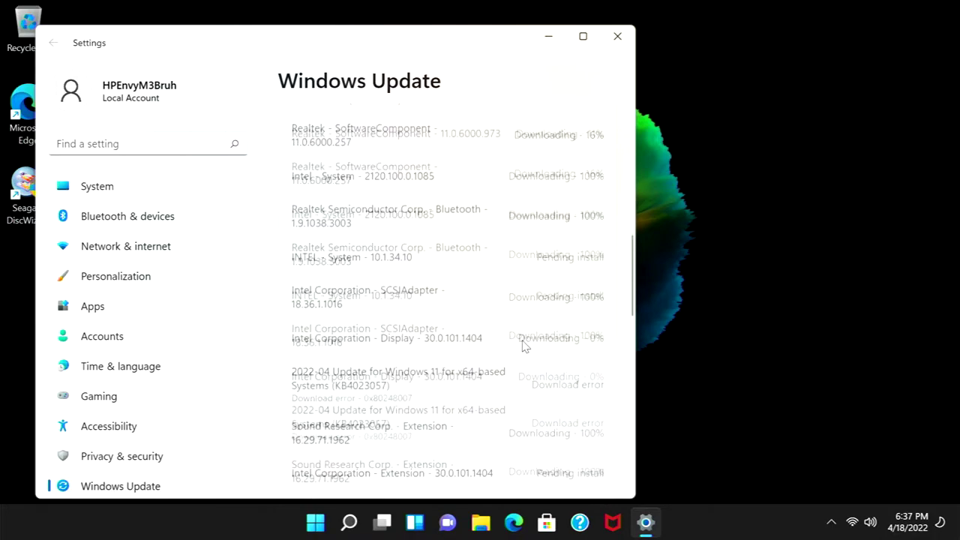
scroll(523, 350, up, 10)
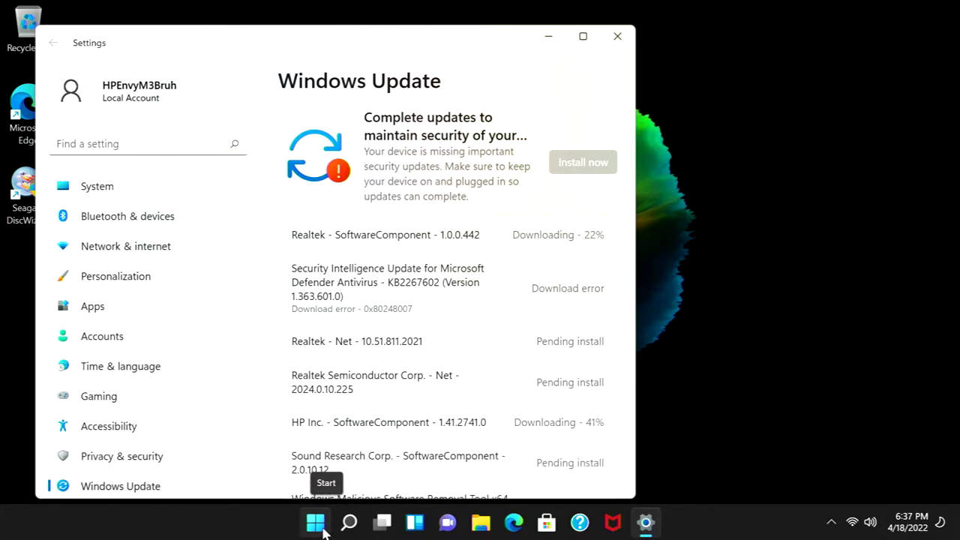
Search Windows for "app store" and open the Microsoft Store
click(325, 530)
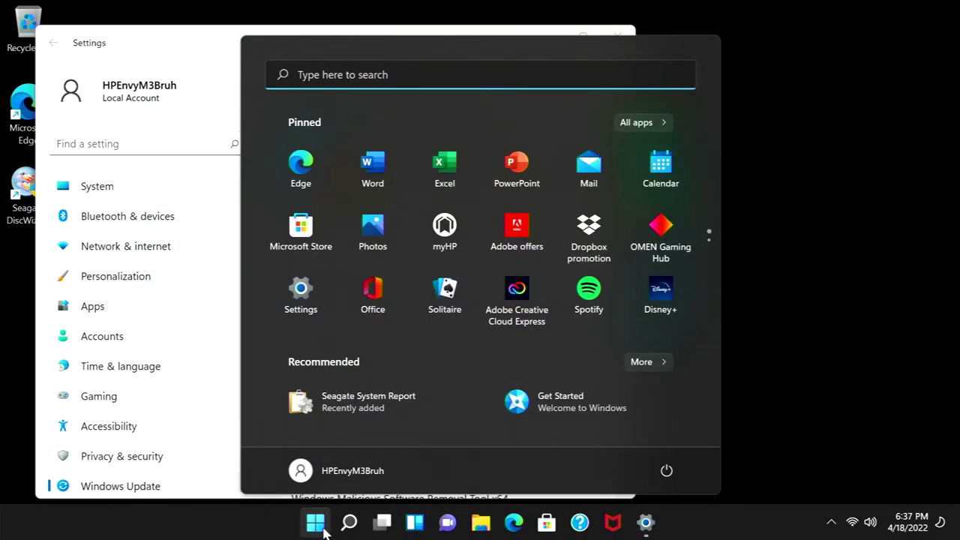
text(app store)
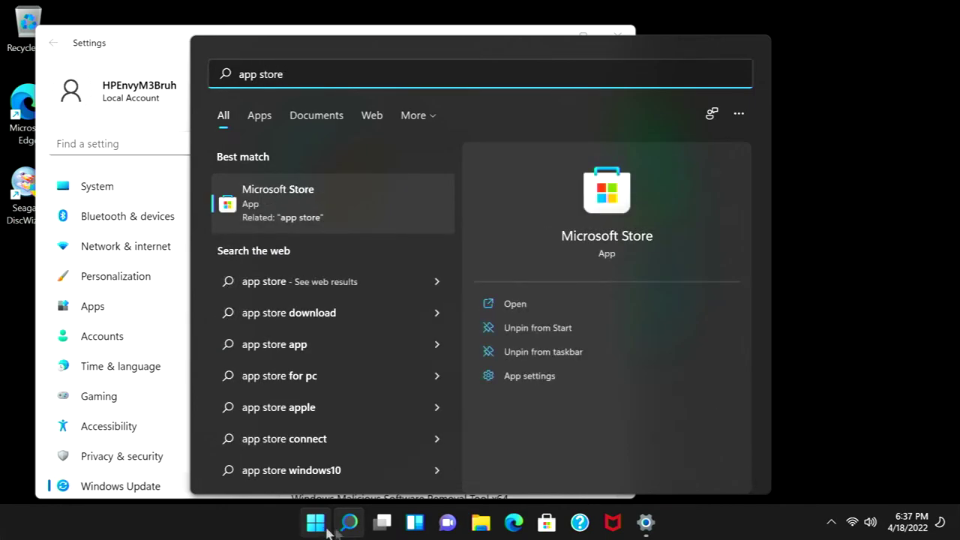
click(303, 198)
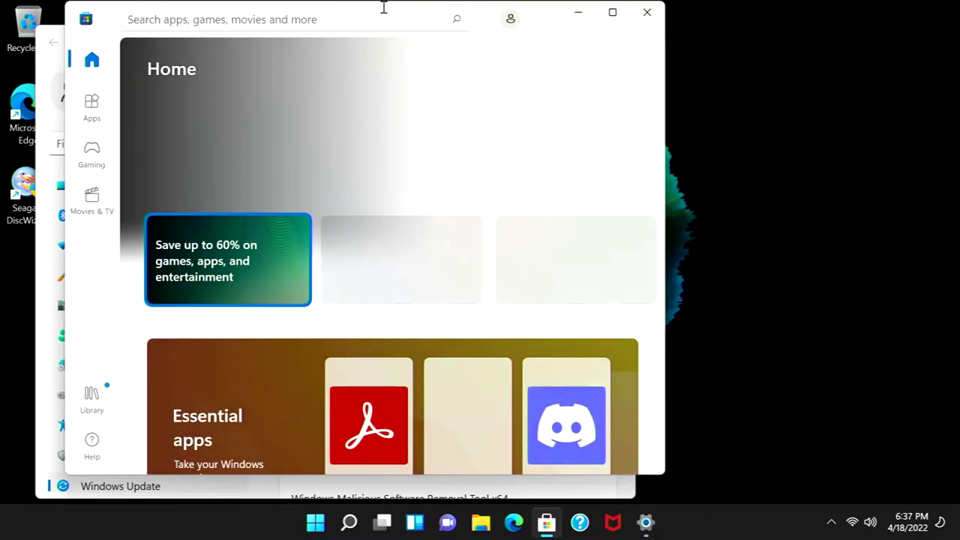
Look through the store's Apps page and the updates in the Library, and close the Microsoft Store
click(88, 120)
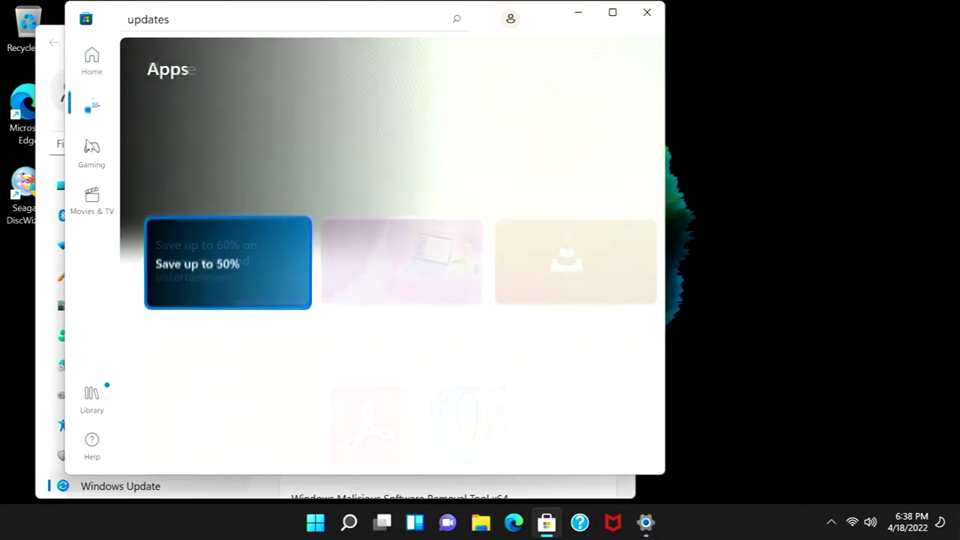
scroll(600, 339, down, 2)
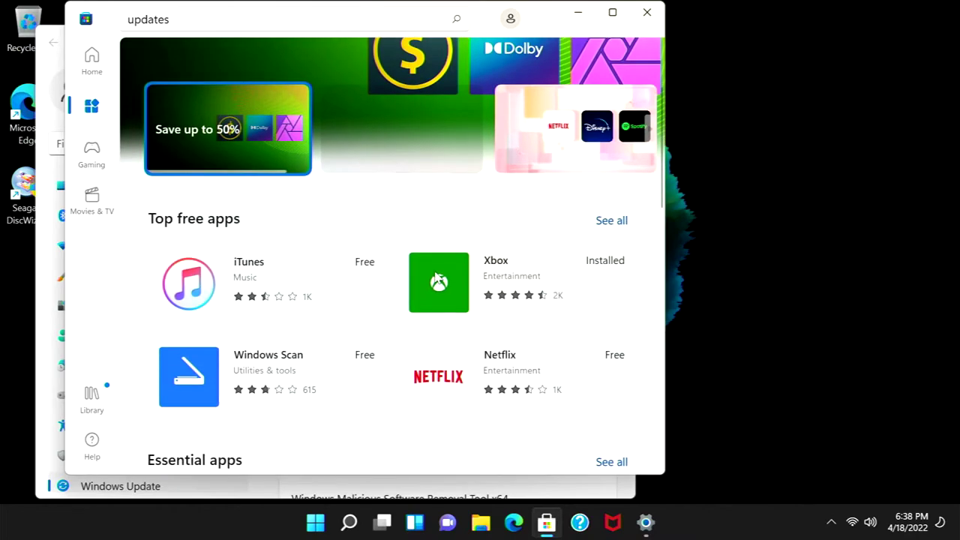
scroll(406, 233, down, 1)
scroll(405, 232, down, 5)
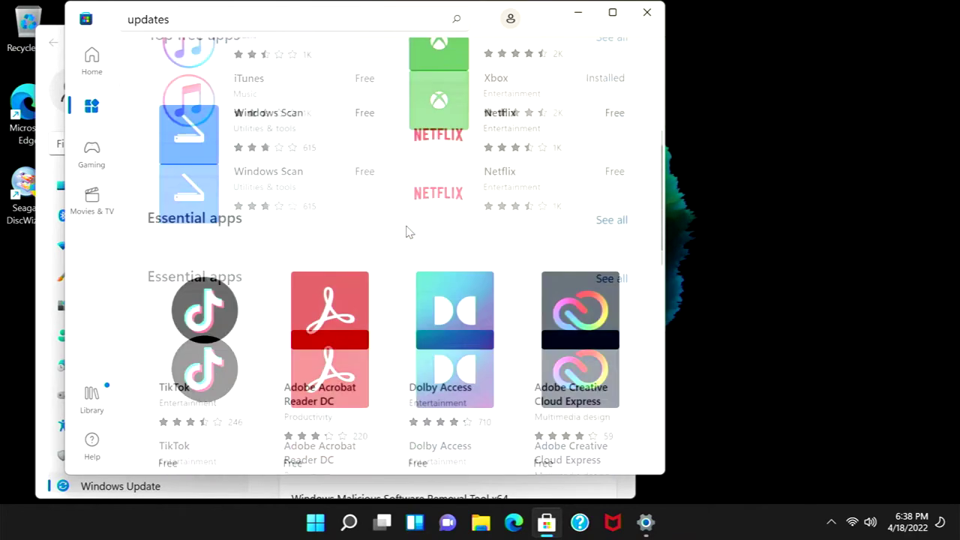
scroll(406, 233, down, 4)
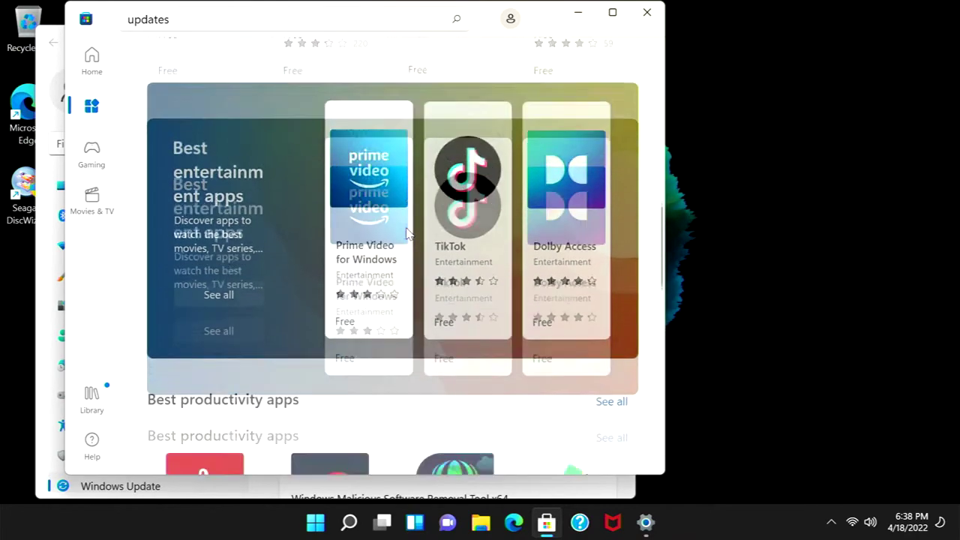
click(89, 405)
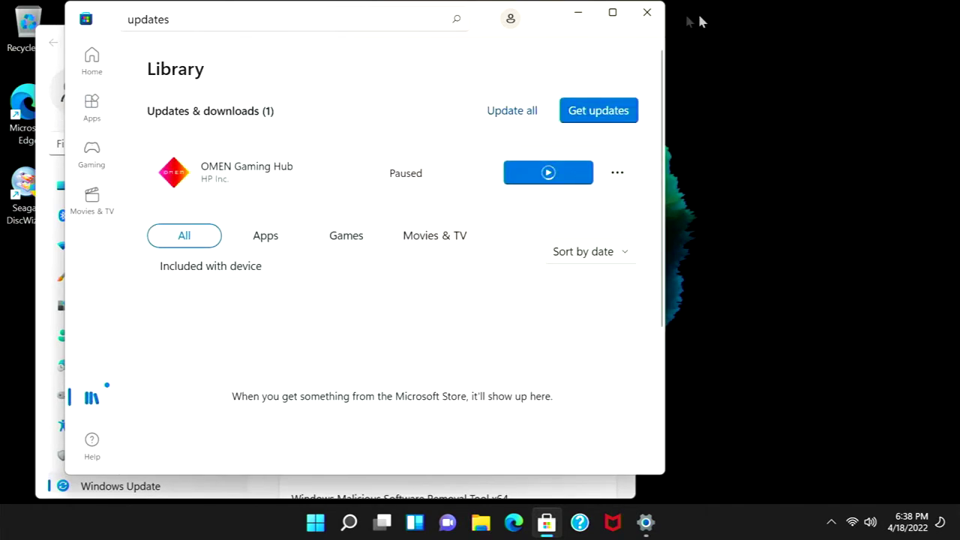
click(646, 12)
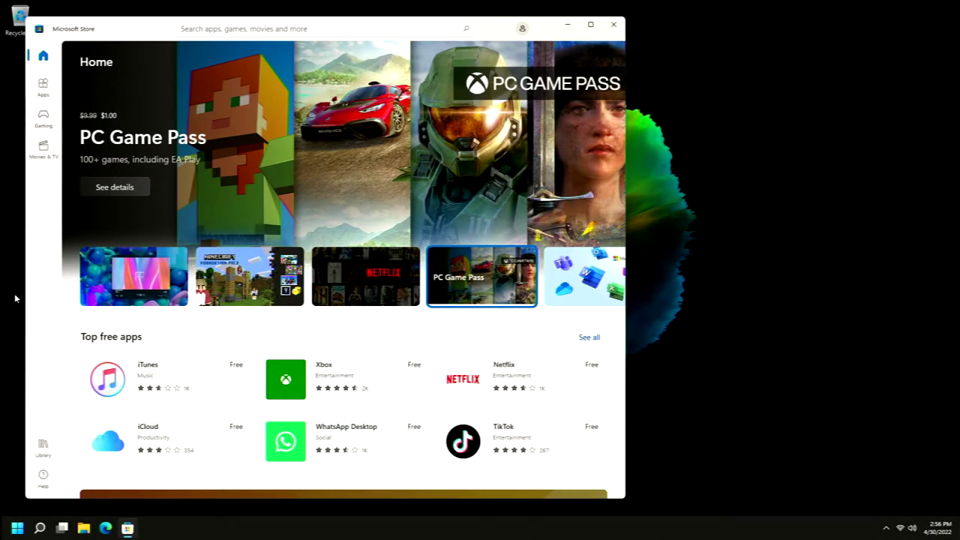
Examine the full list of apps in the Microsoft Store Library, including the extra options for Clipchamp - Video Editor
click(45, 449)
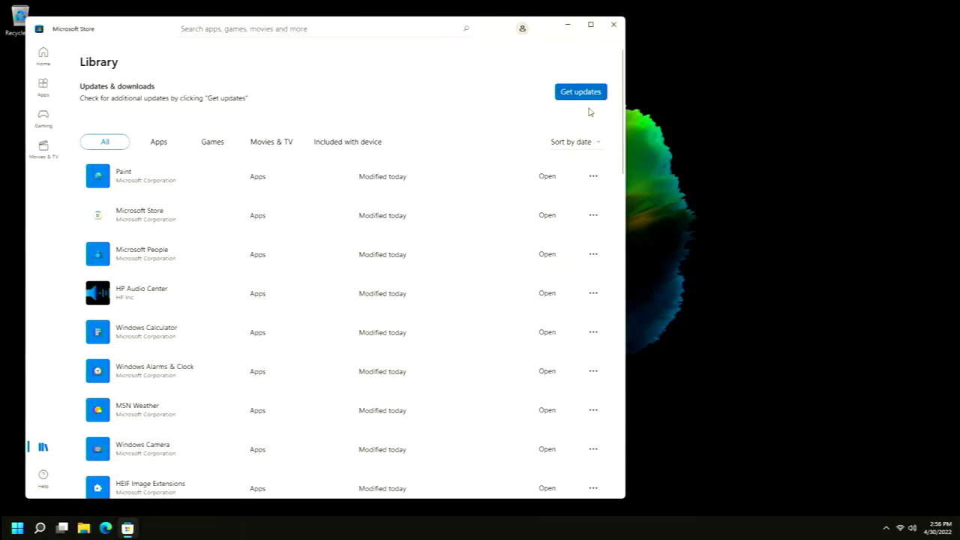
scroll(356, 274, down, 3)
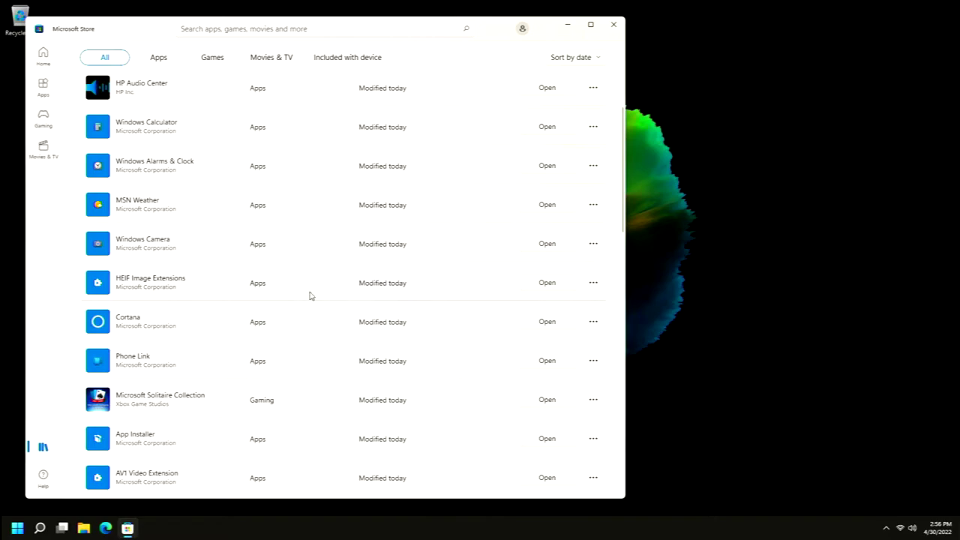
scroll(311, 300, down, 1)
scroll(311, 305, down, 1)
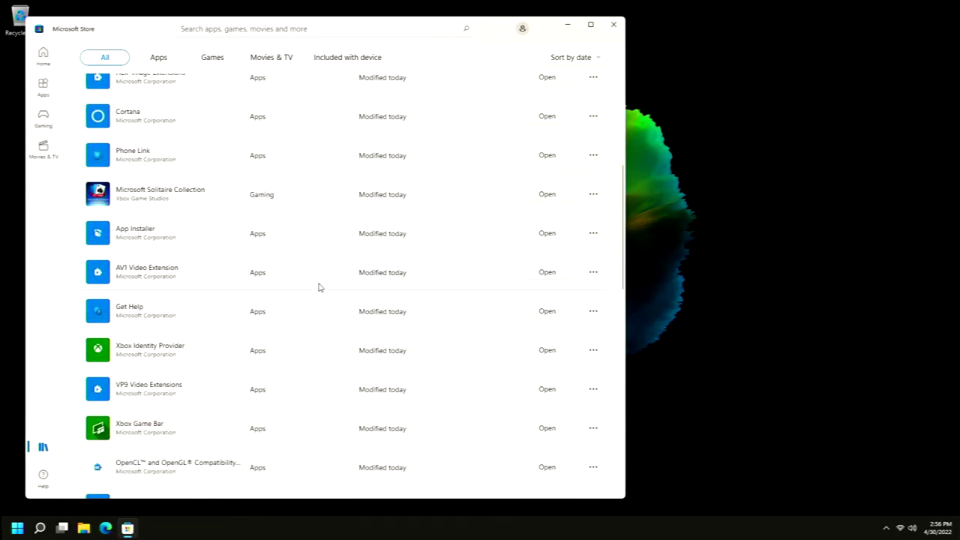
scroll(319, 287, down, 2)
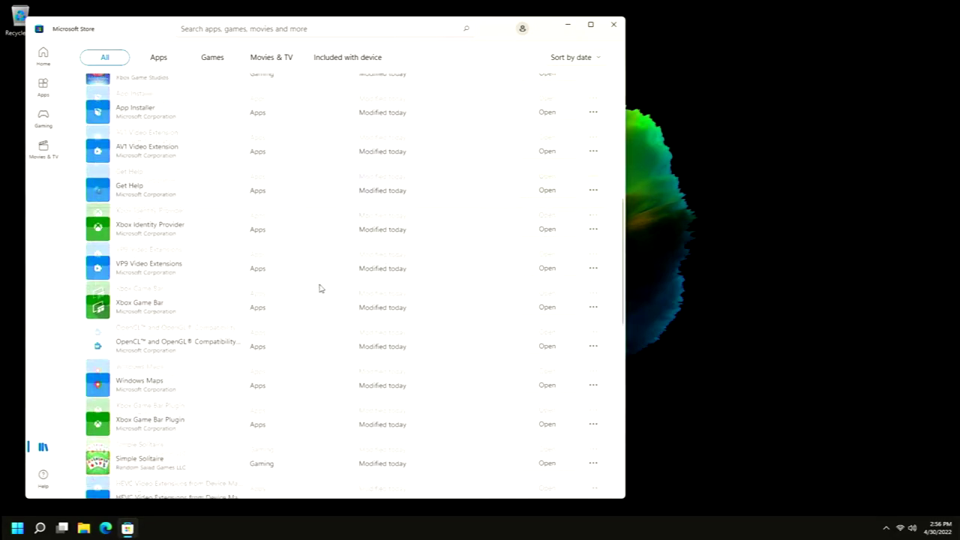
scroll(329, 287, down, 2)
scroll(330, 287, down, 3)
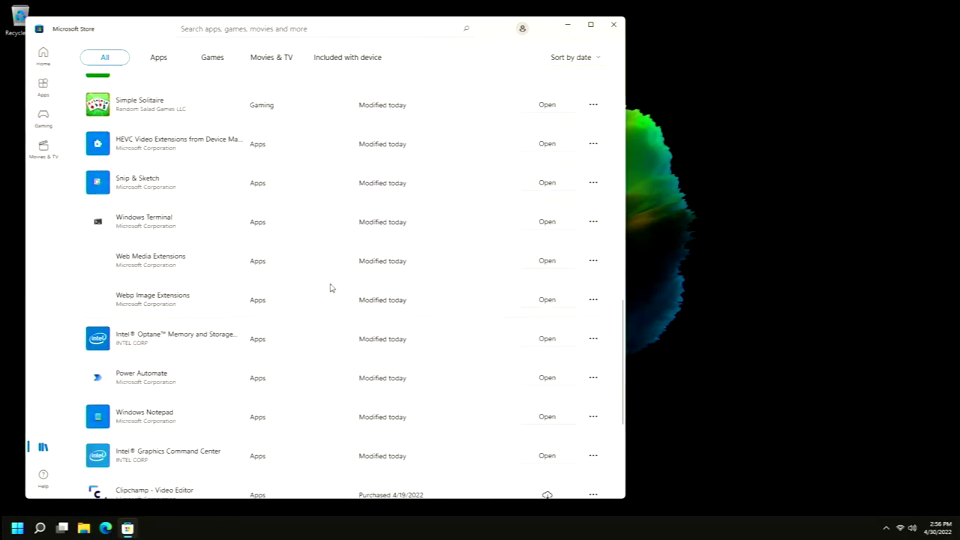
scroll(330, 287, down, 3)
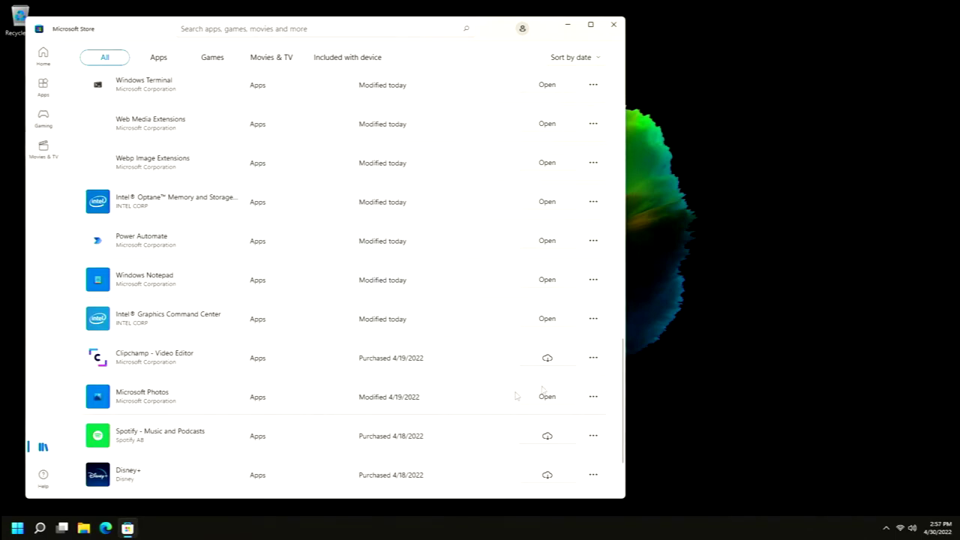
click(599, 361)
click(322, 357)
scroll(306, 435, down, 2)
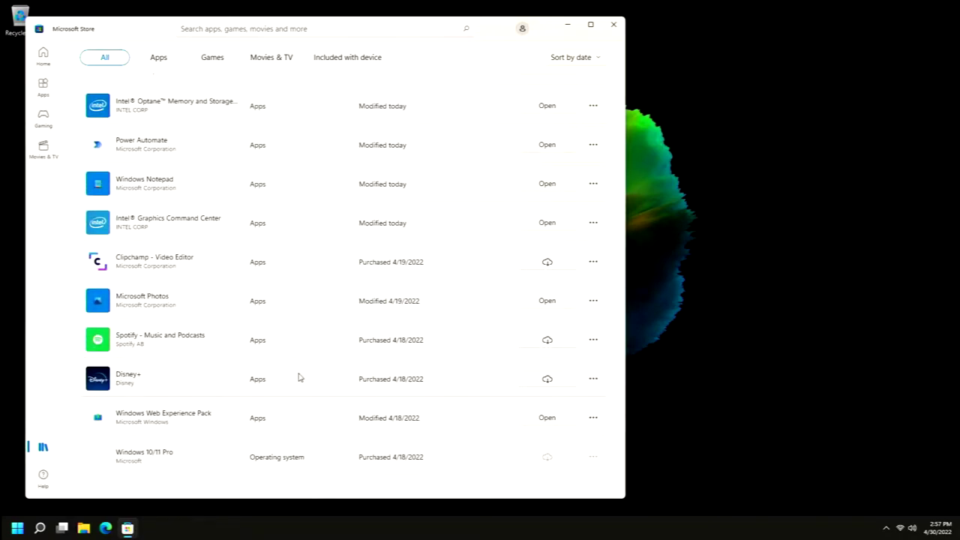
scroll(348, 371, up, 15)
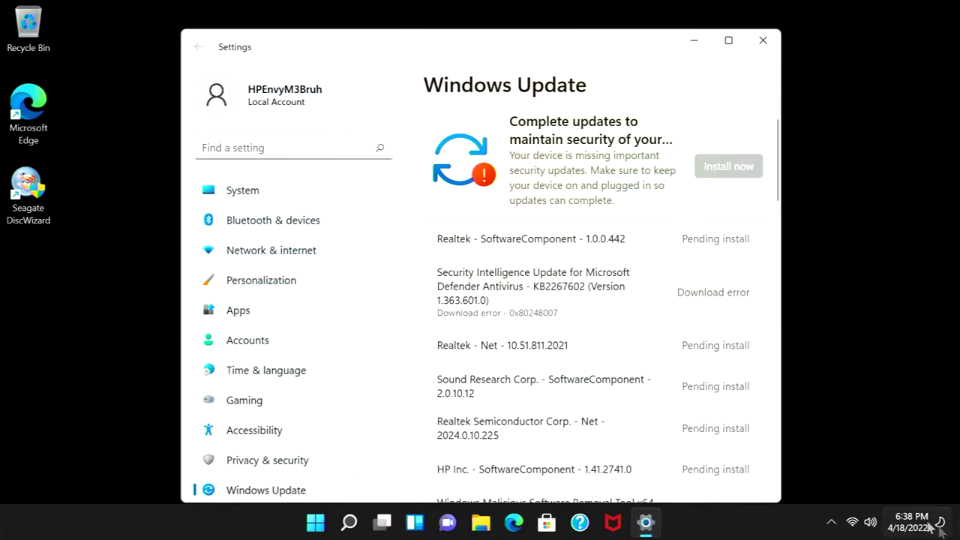
Minimize the Windows Update window, search Windows for "power op" and open the Edit power plan settings
click(694, 41)
click(308, 528)
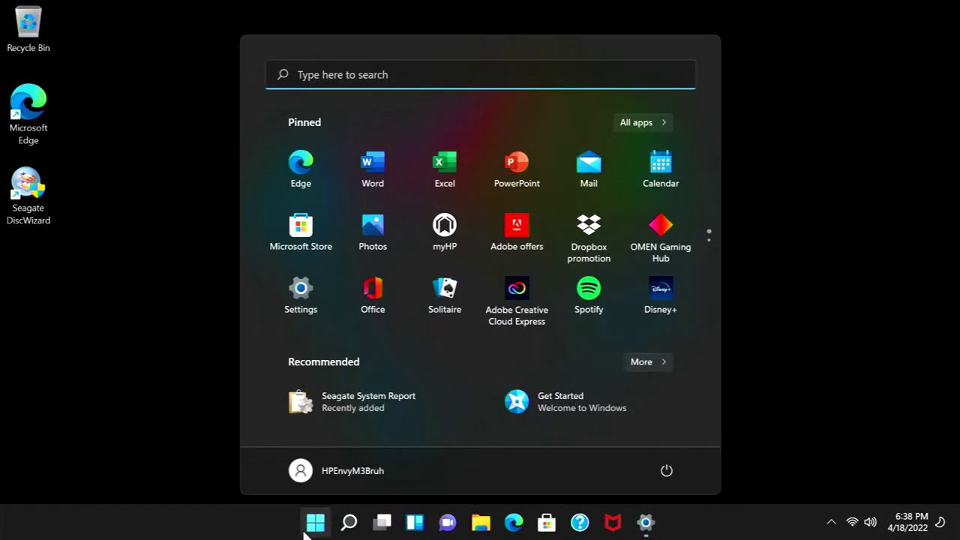
text(power options)
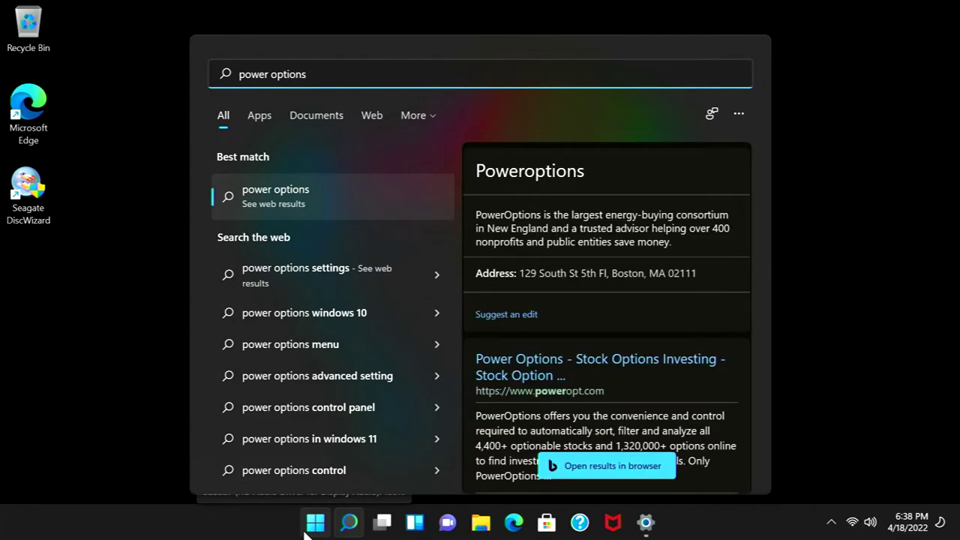
key(BackSpace)
key(BackSpace)
key(BackSpace)
key(BackSpace)
key(BackSpace)
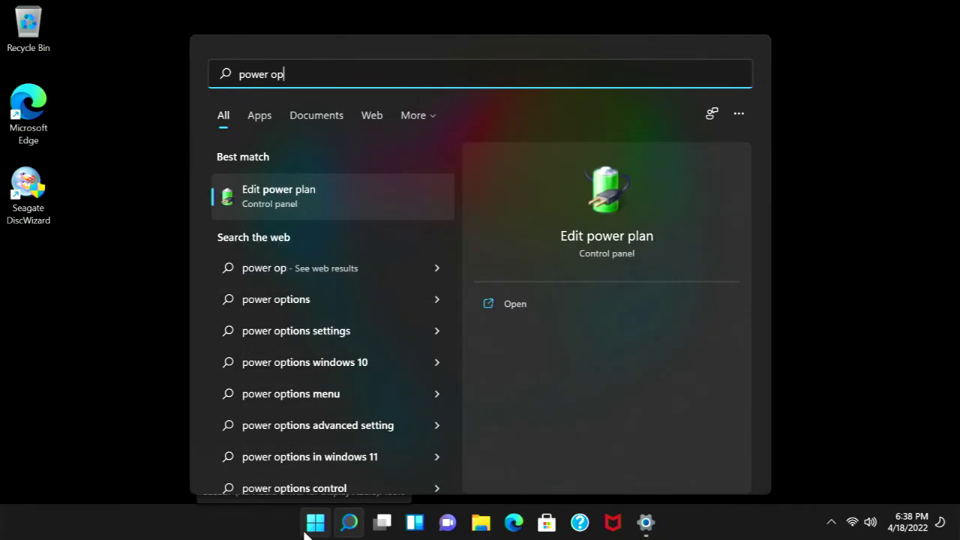
click(354, 186)
Set the HP Recommended power plan to never put the computer to sleep and return to Power Options
click(495, 203)
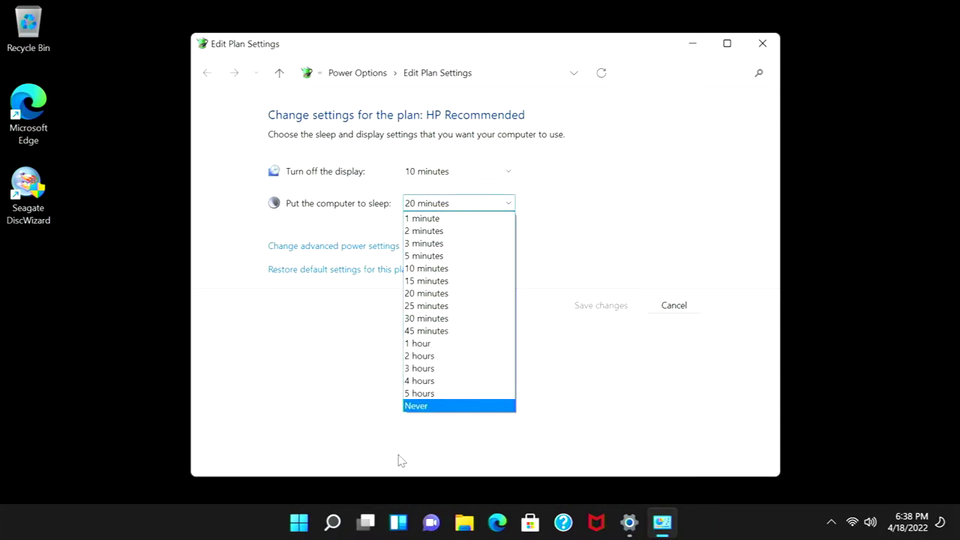
click(460, 410)
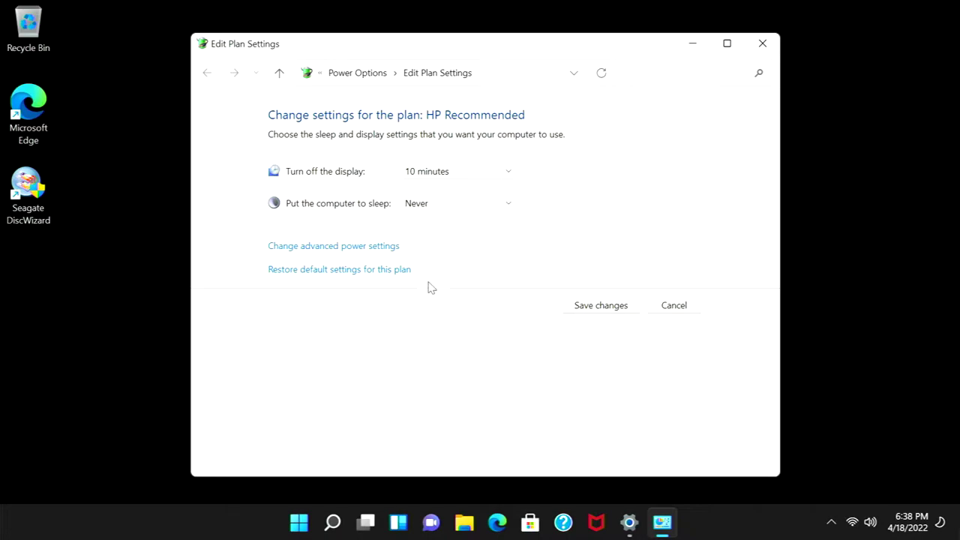
click(398, 249)
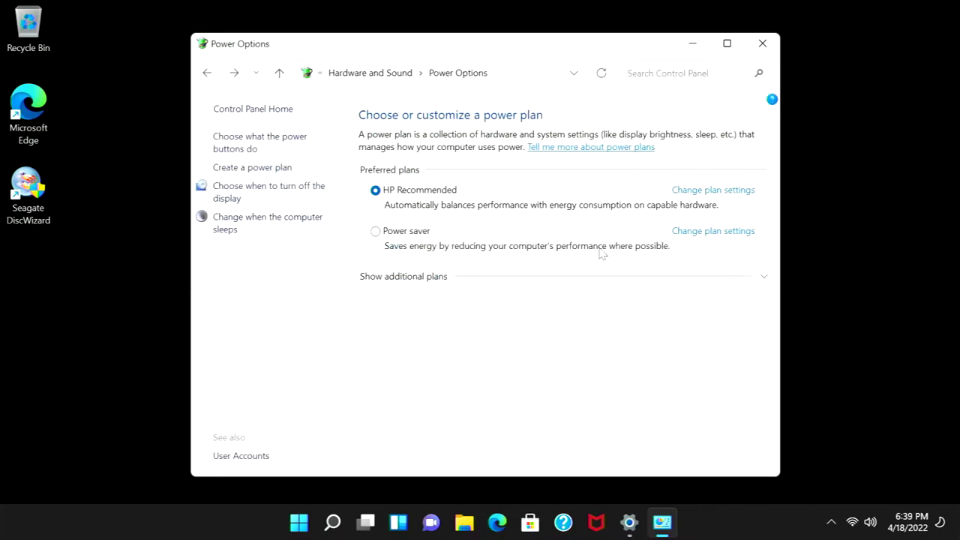
Check the display and sleep settings of the Power saver plan and return to the power plan list
click(709, 232)
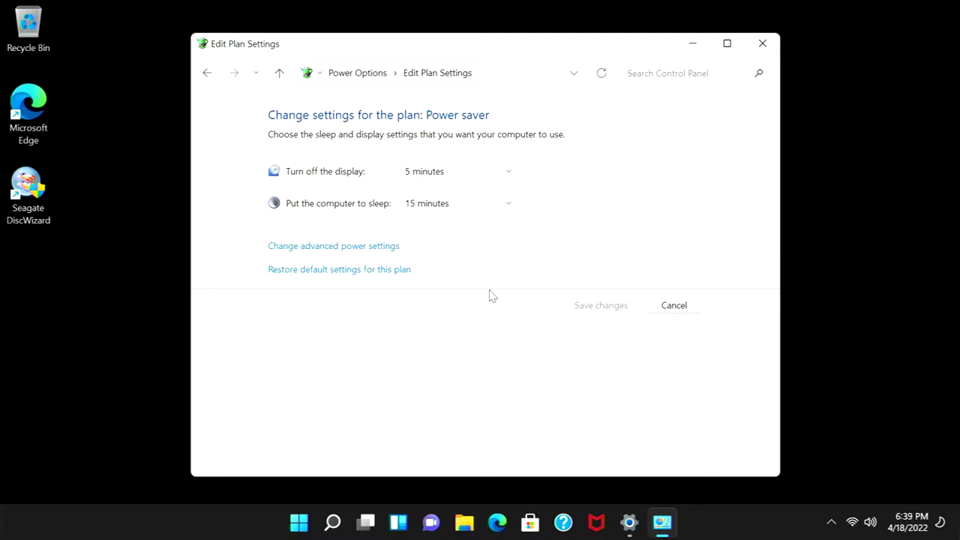
click(207, 72)
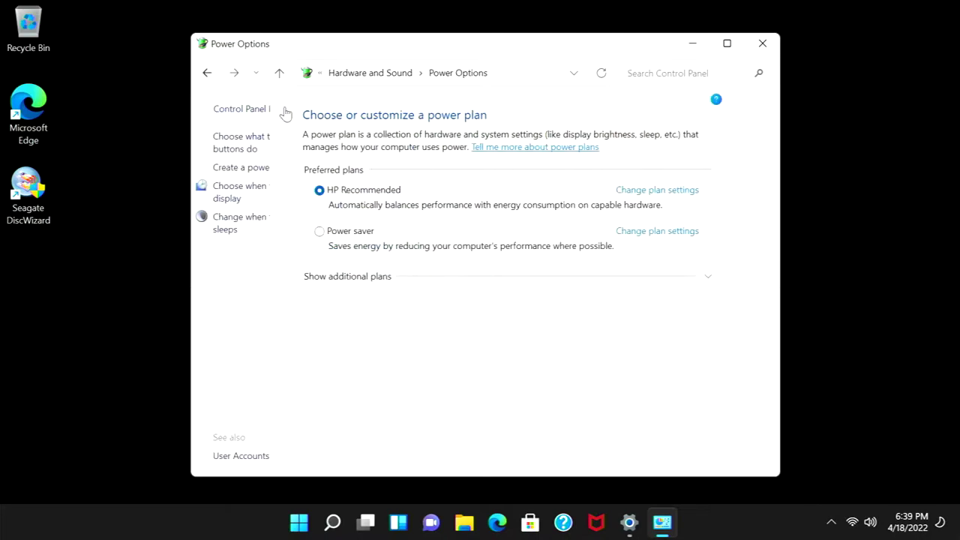
Open the advanced power settings of the HP Recommended plan and adjust the hard disk turn-off time
click(738, 192)
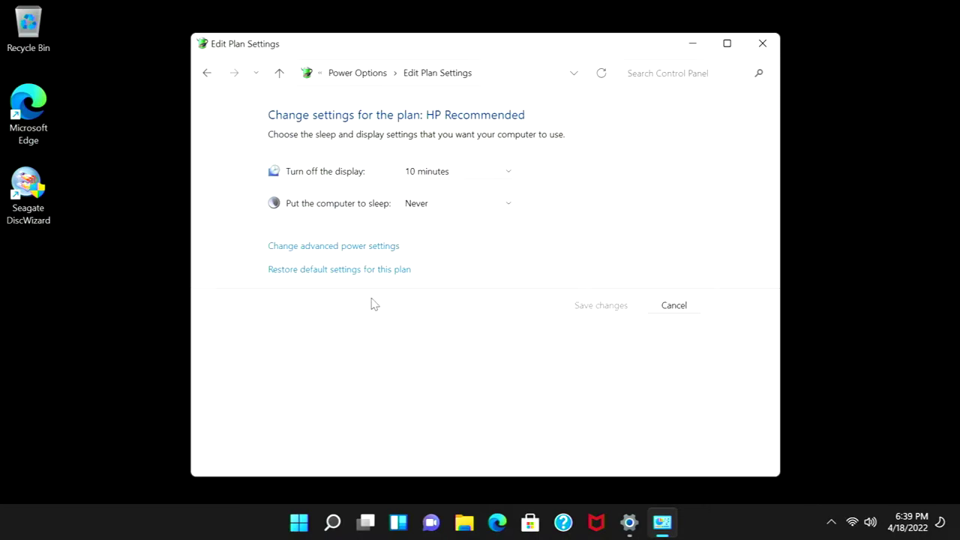
click(365, 253)
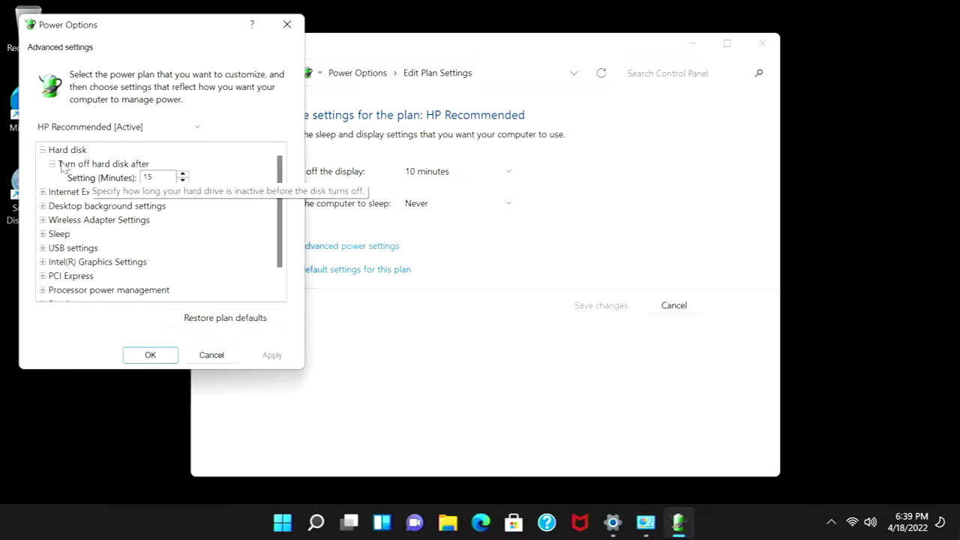
click(183, 181)
click(183, 173)
click(157, 177)
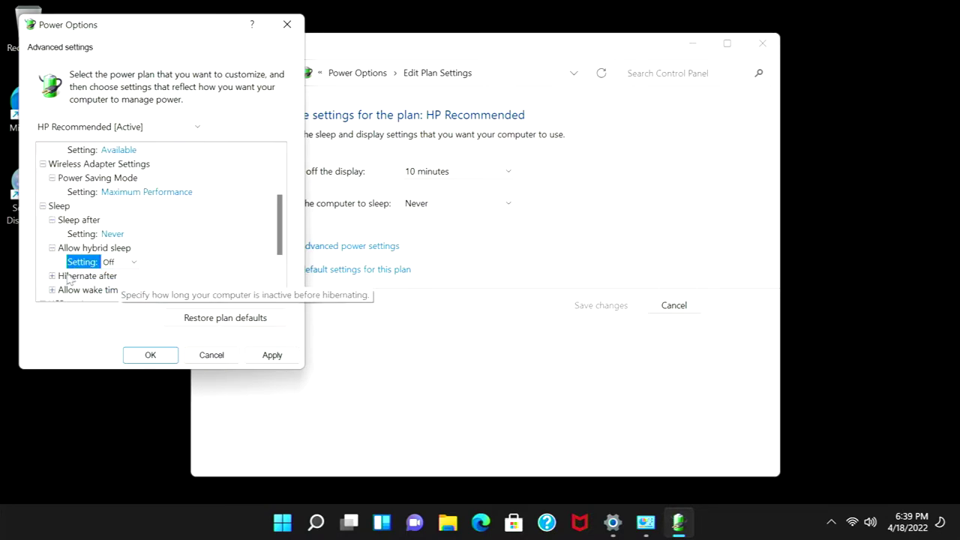
Expand the Hibernate after and Allow wake timers entries under Sleep to check their settings
click(60, 277)
double_click(60, 277)
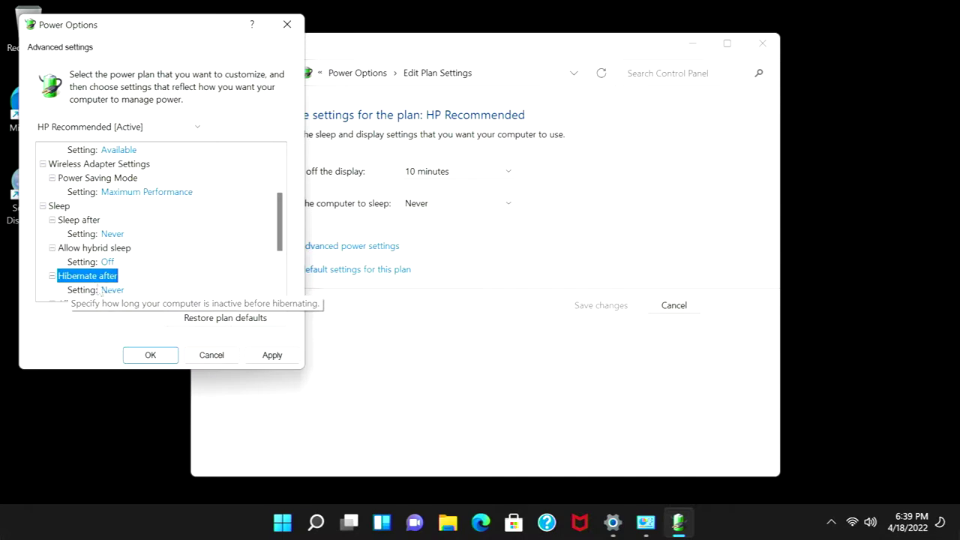
scroll(144, 277, down, 2)
double_click(94, 220)
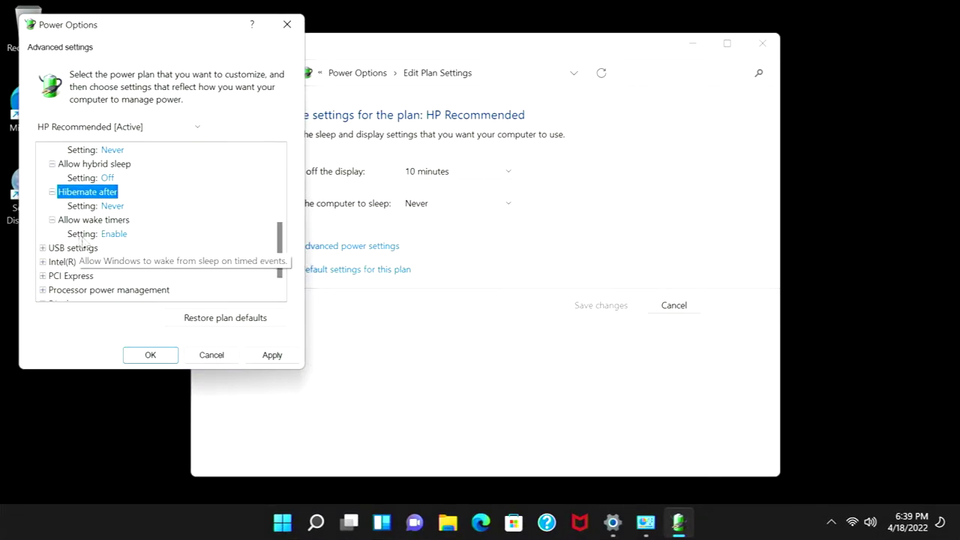
Set the USB selective suspend setting to Disabled
click(43, 247)
click(129, 250)
click(129, 250)
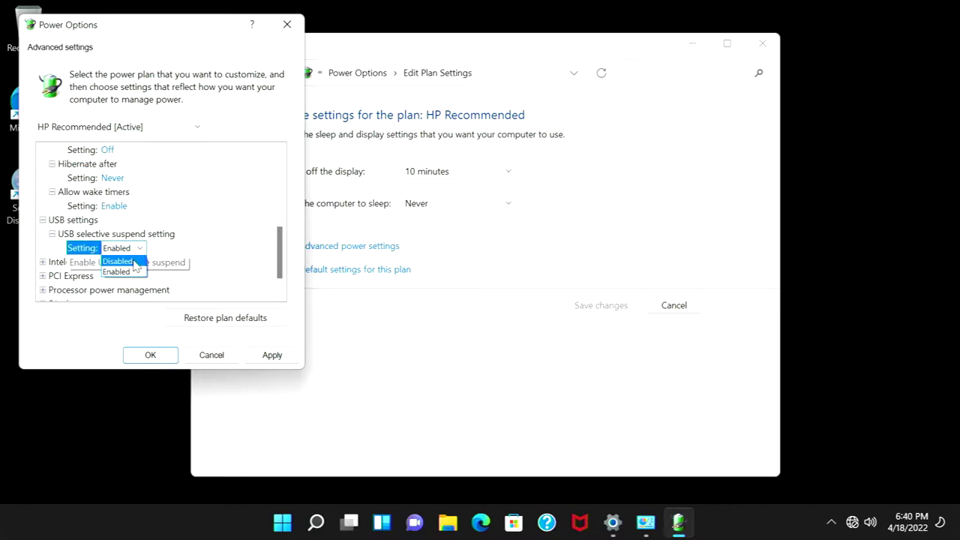
click(116, 261)
Set the Intel(R) Graphics Power Plan to Maximum Performance
scroll(49, 264, down, 1)
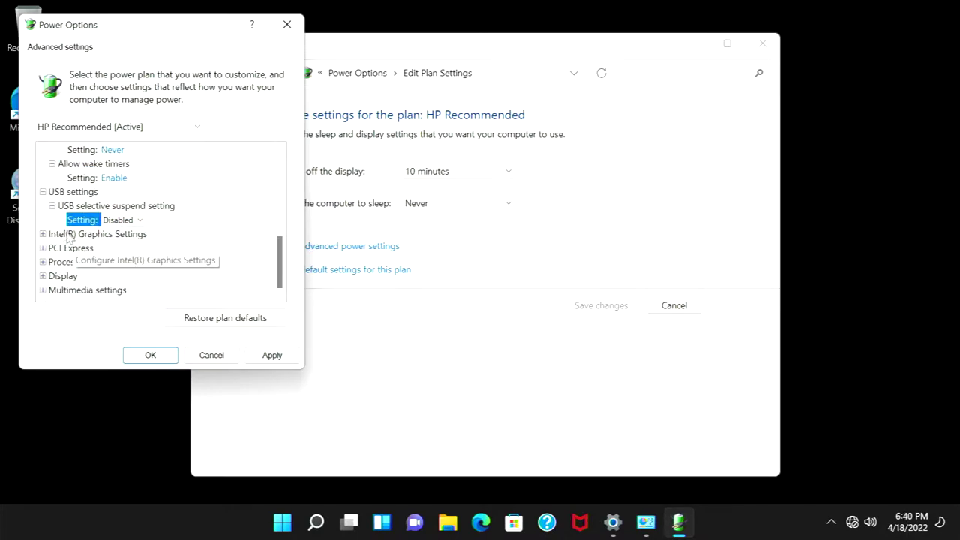
click(43, 234)
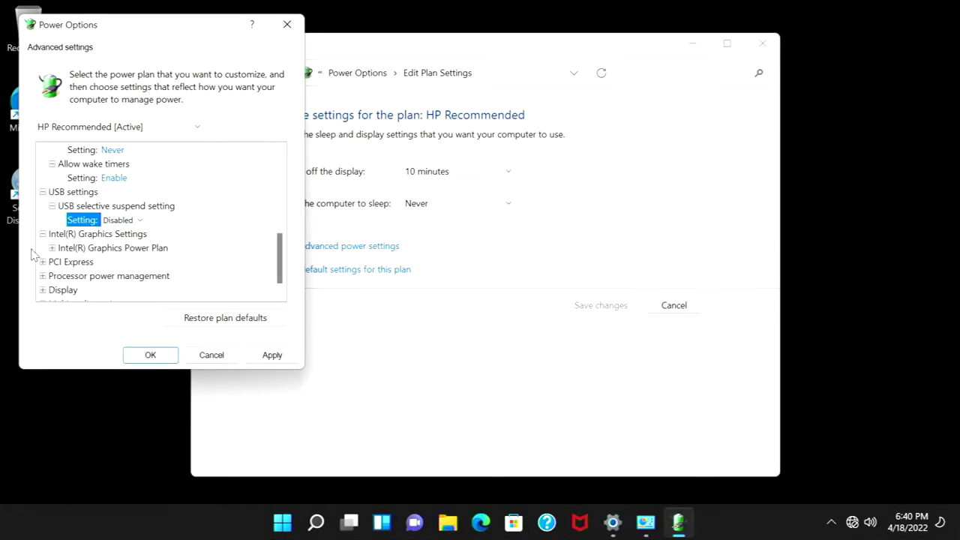
click(52, 247)
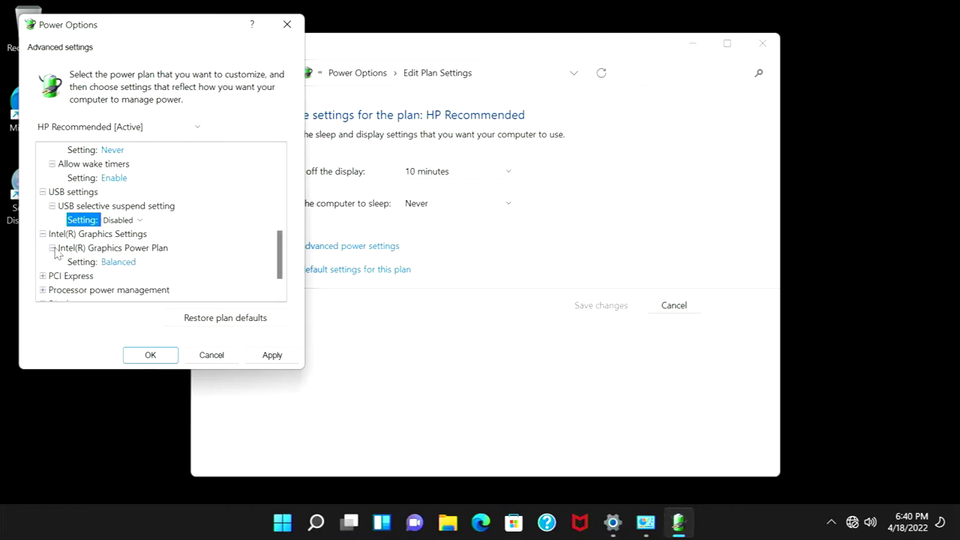
click(114, 263)
click(129, 264)
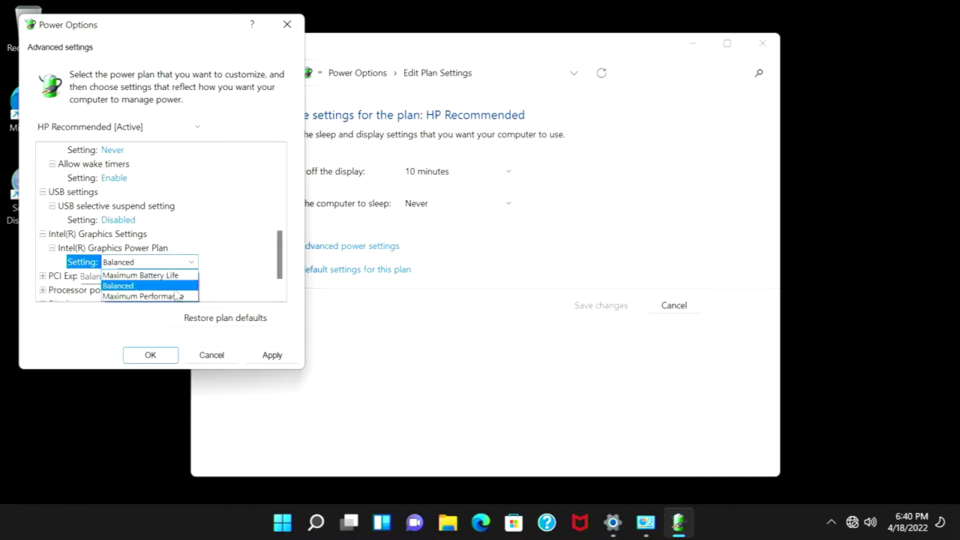
click(169, 293)
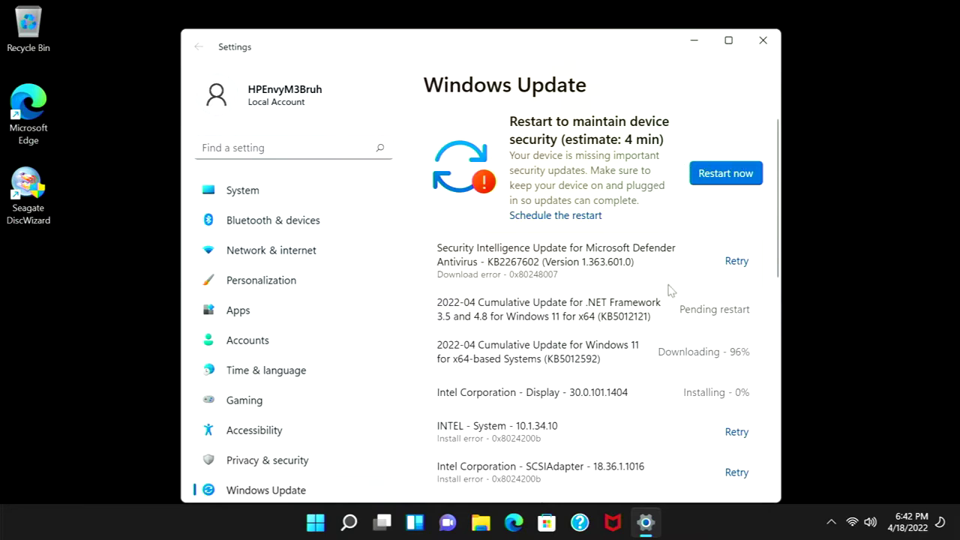
Review the list of pending and failed items in Windows Update and retry a failed update
scroll(671, 295, down, 2)
scroll(671, 295, down, 4)
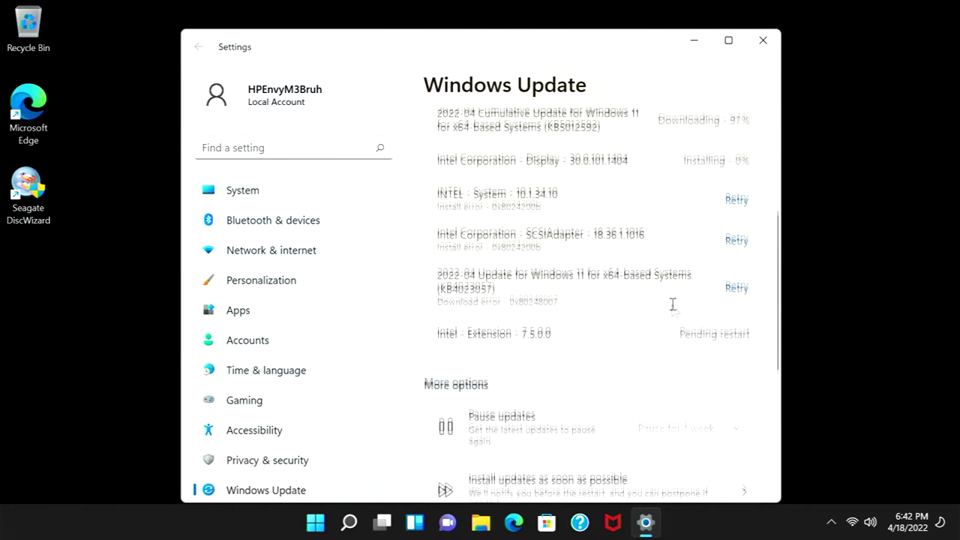
scroll(672, 315, down, 3)
scroll(673, 315, up, 7)
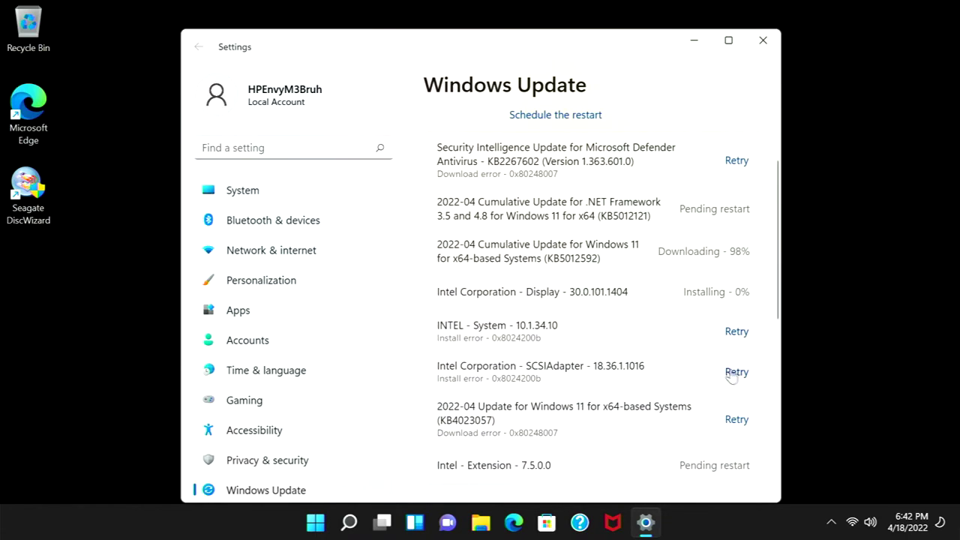
scroll(737, 385, up, 1)
click(736, 385)
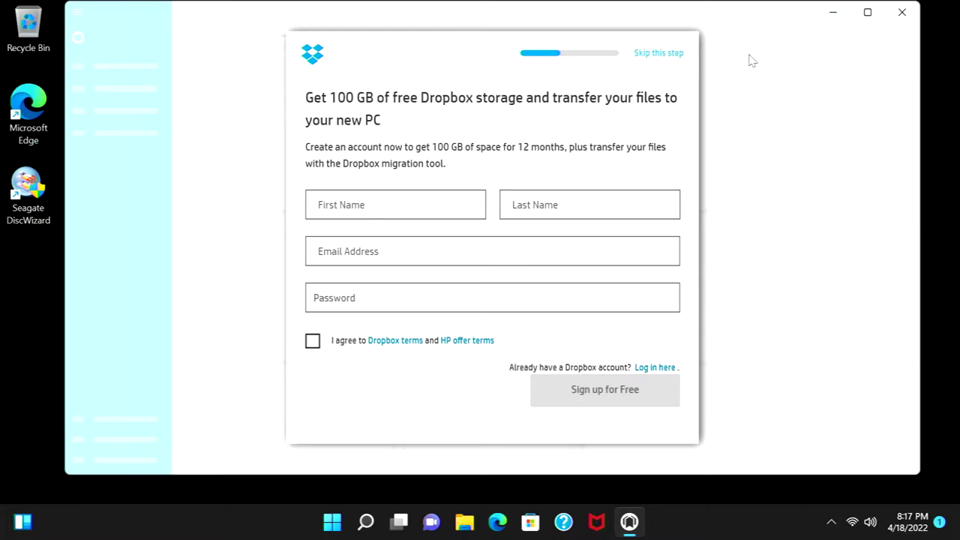
Skip the Dropbox, McAfee LiveSafe and ExpressVPN offers, dismiss the myHP welcome tour and close myHP
click(677, 54)
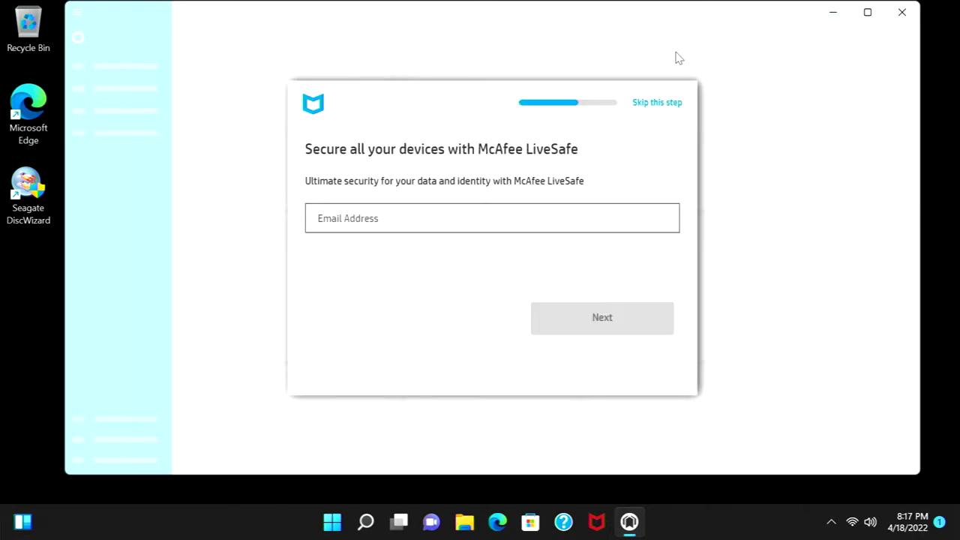
click(668, 102)
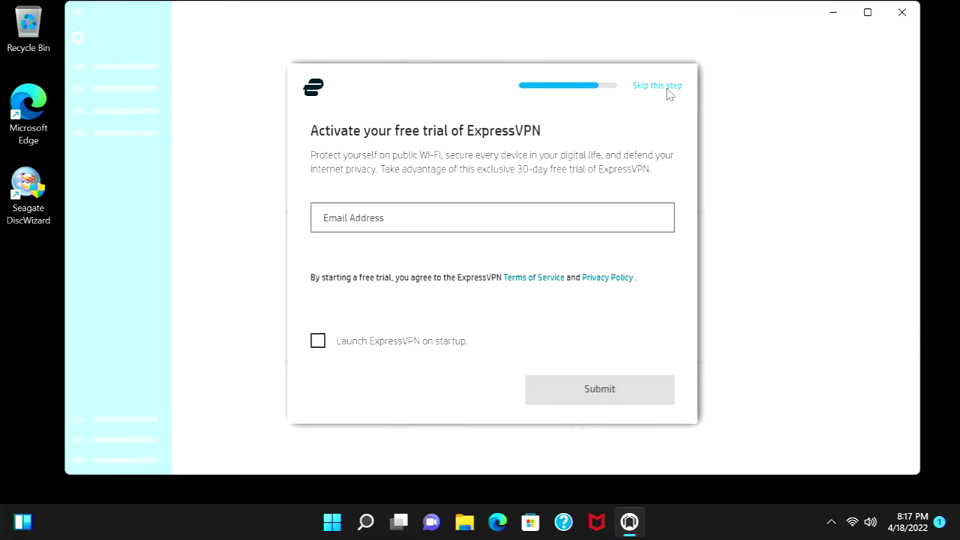
click(668, 88)
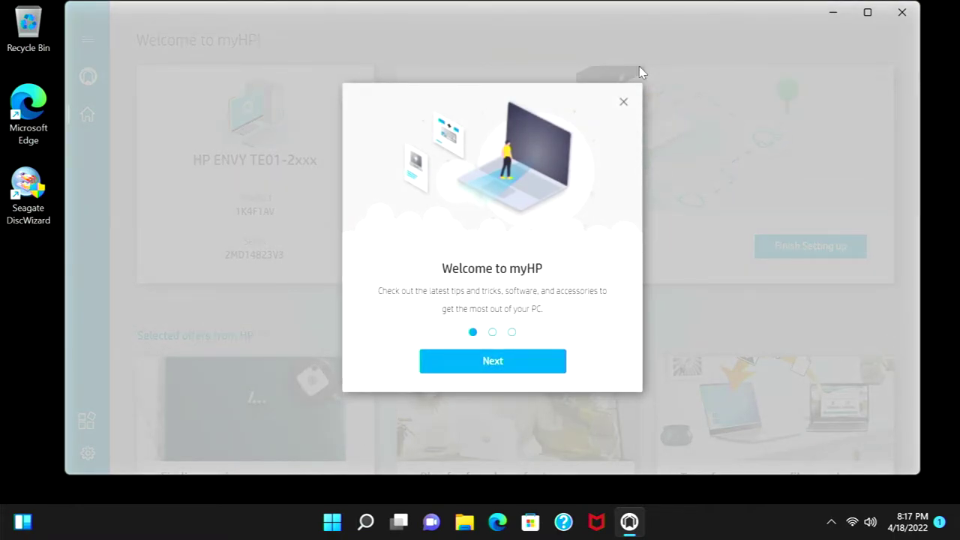
click(625, 101)
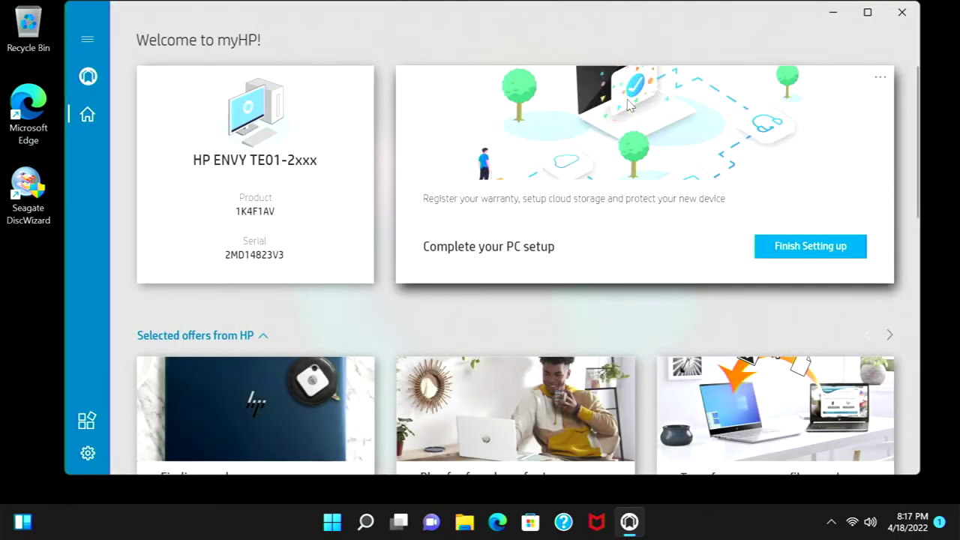
click(902, 13)
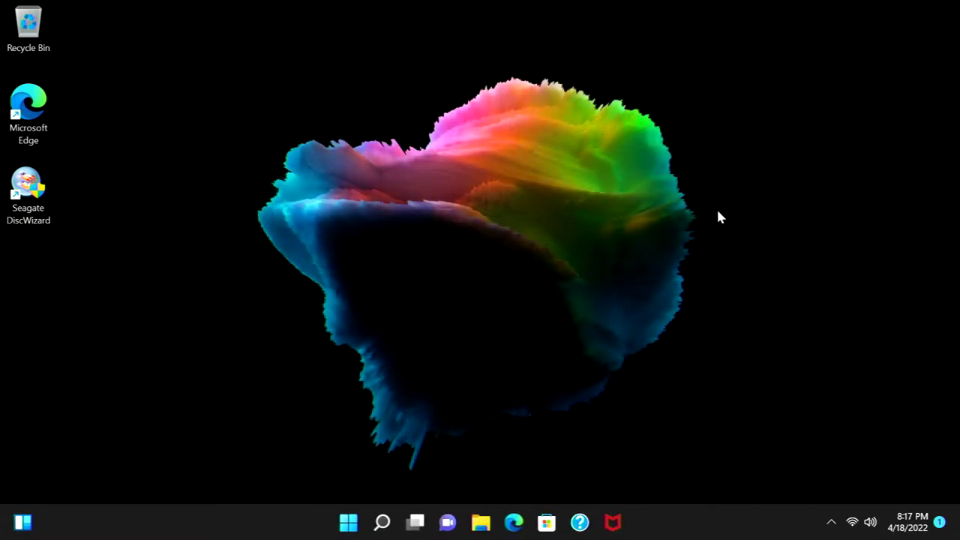
Search Windows for "windows update", check for updates again and close Settings
key(super)
text(windows update)
key(Return)
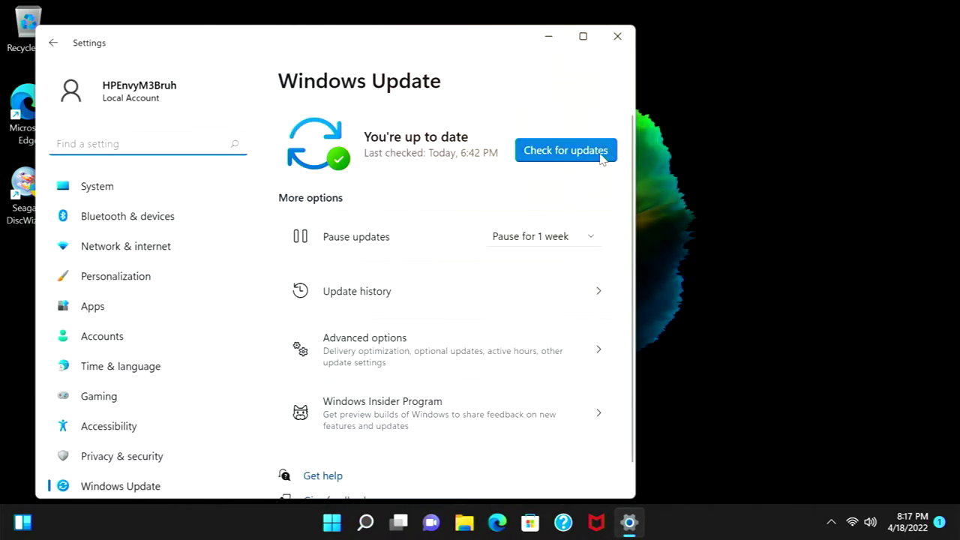
click(602, 159)
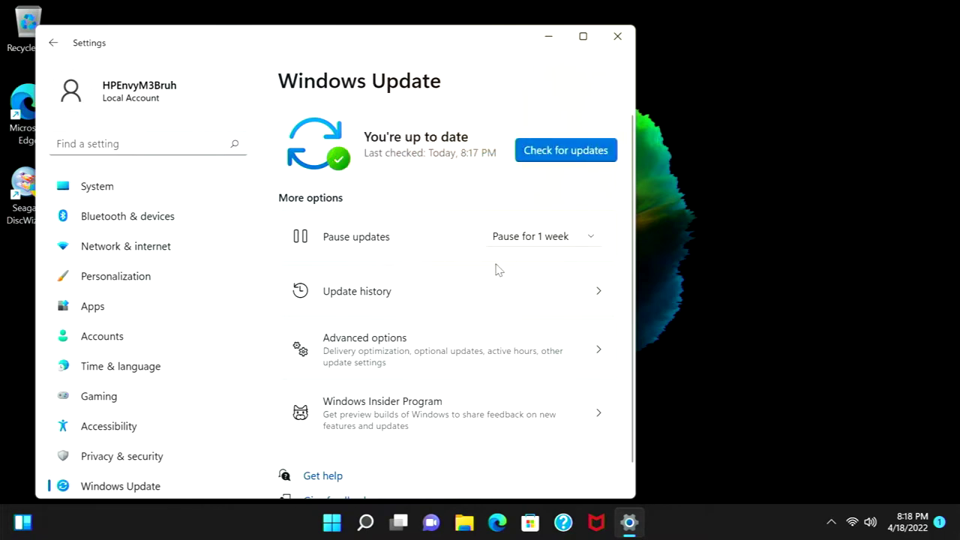
key(alt+F4)
Look at the Widgets pane from the taskbar and close it again
click(24, 523)
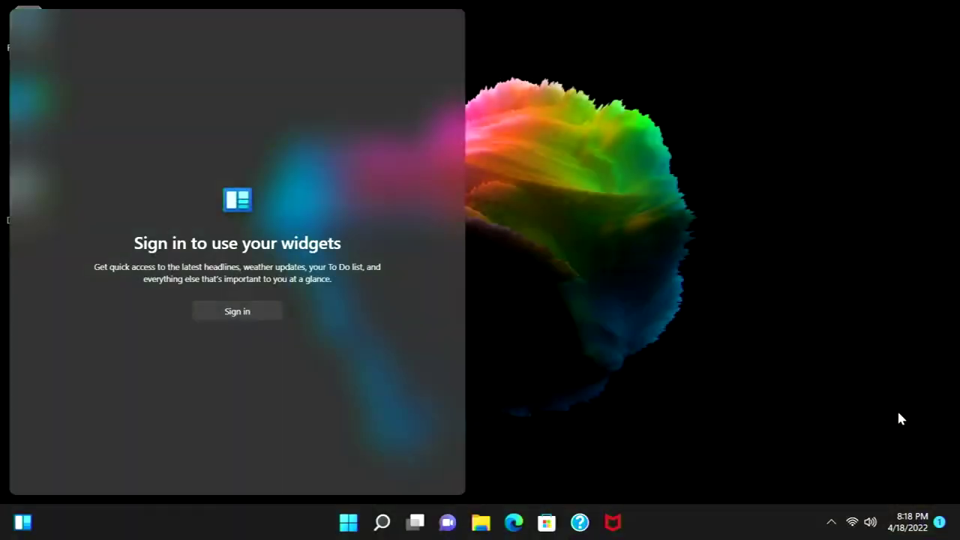
click(898, 418)
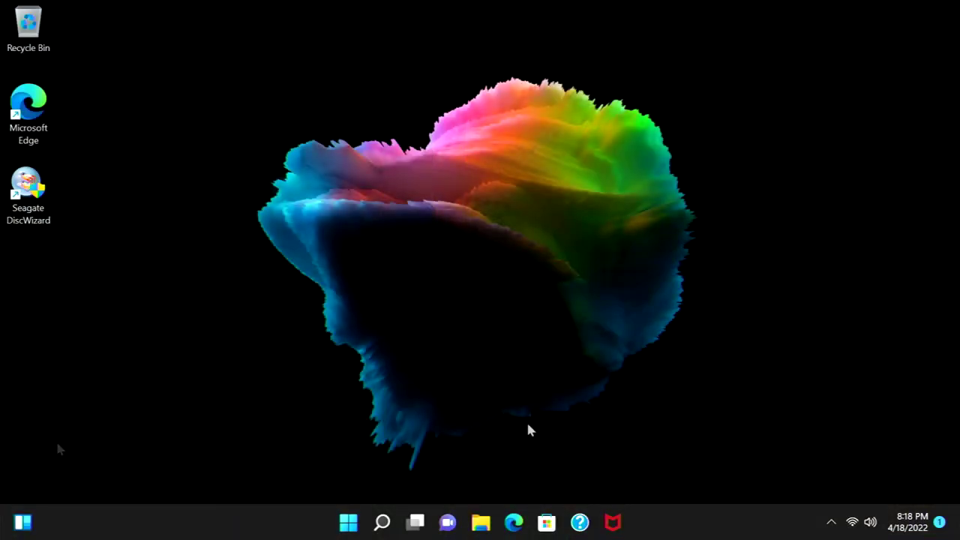
click(25, 522)
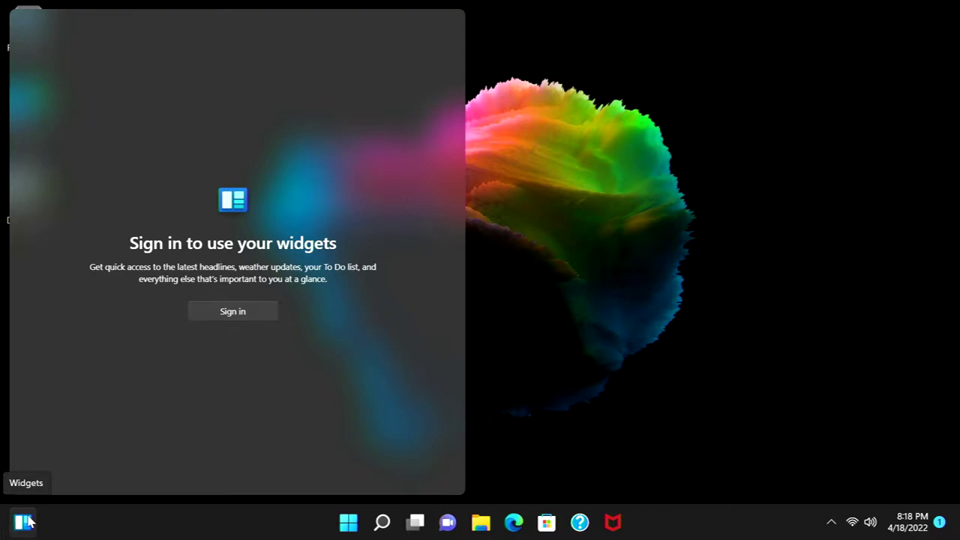
click(27, 522)
Open the desktop's Display settings, examine the HDR page with its display capabilities and return to Display
right_click(170, 226)
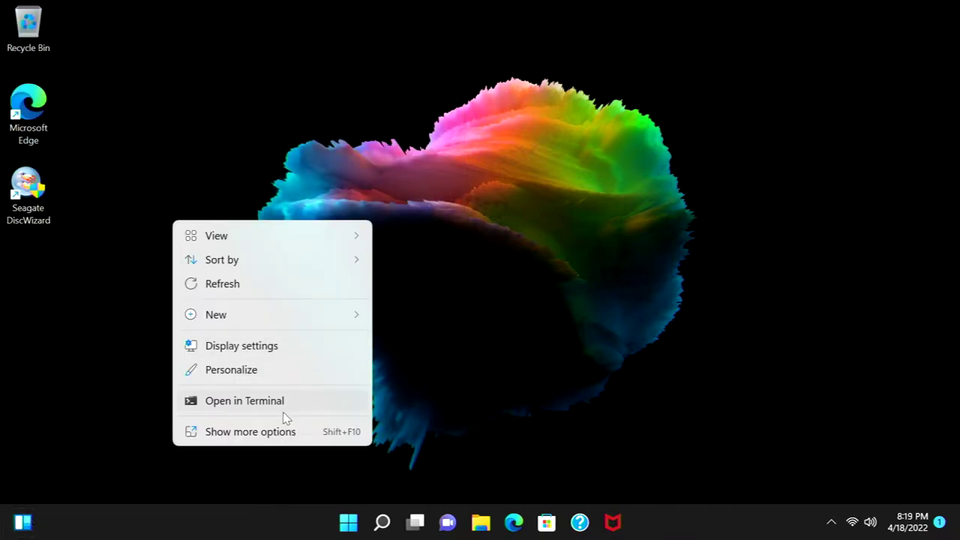
click(276, 351)
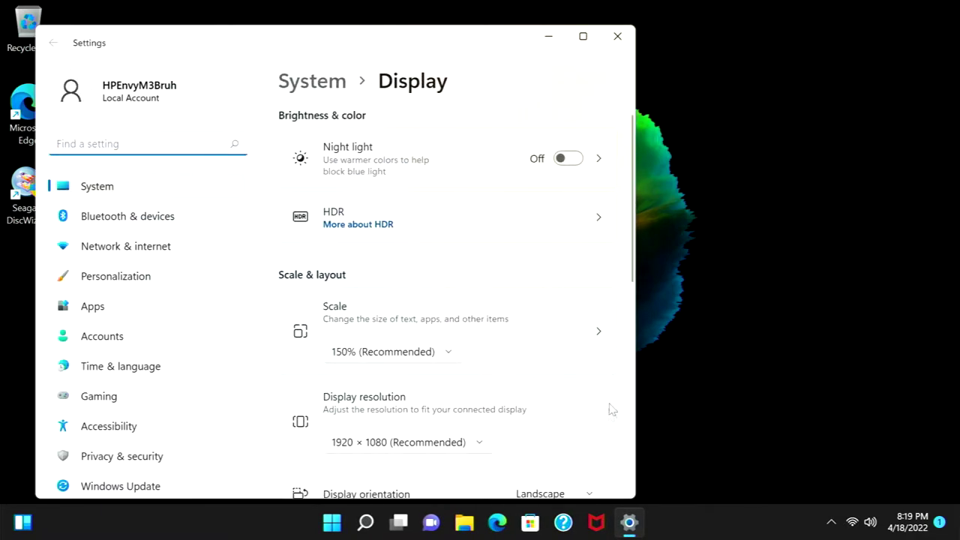
click(591, 225)
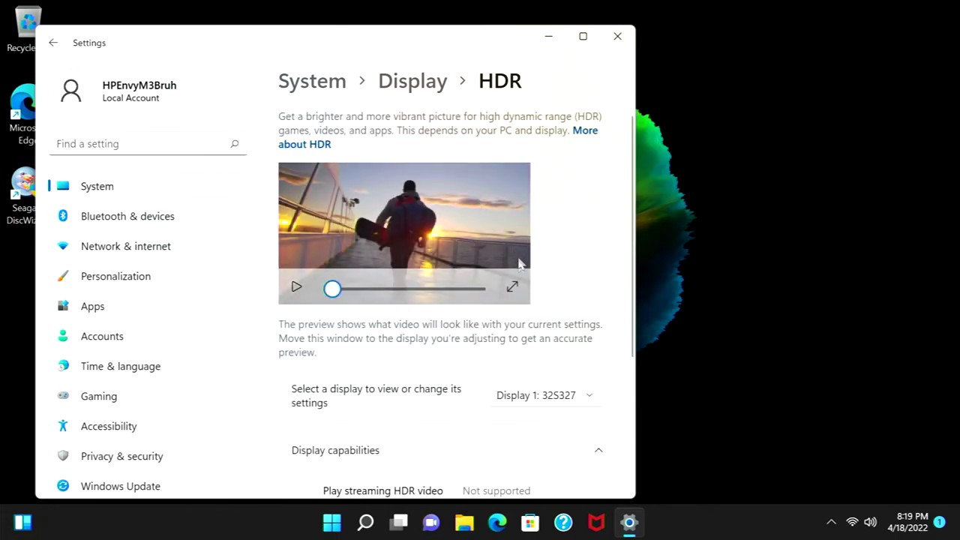
scroll(529, 292, down, 1)
scroll(544, 298, down, 1)
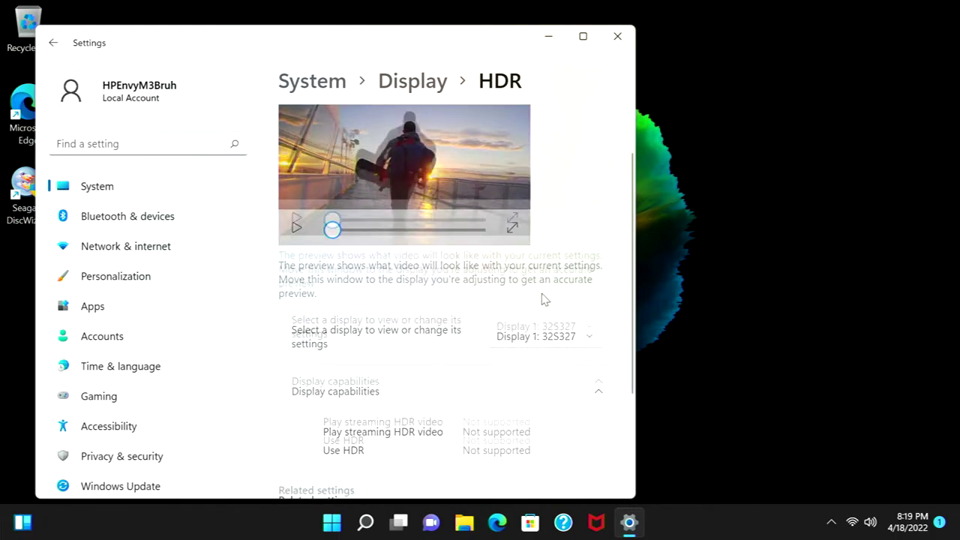
scroll(495, 400, down, 2)
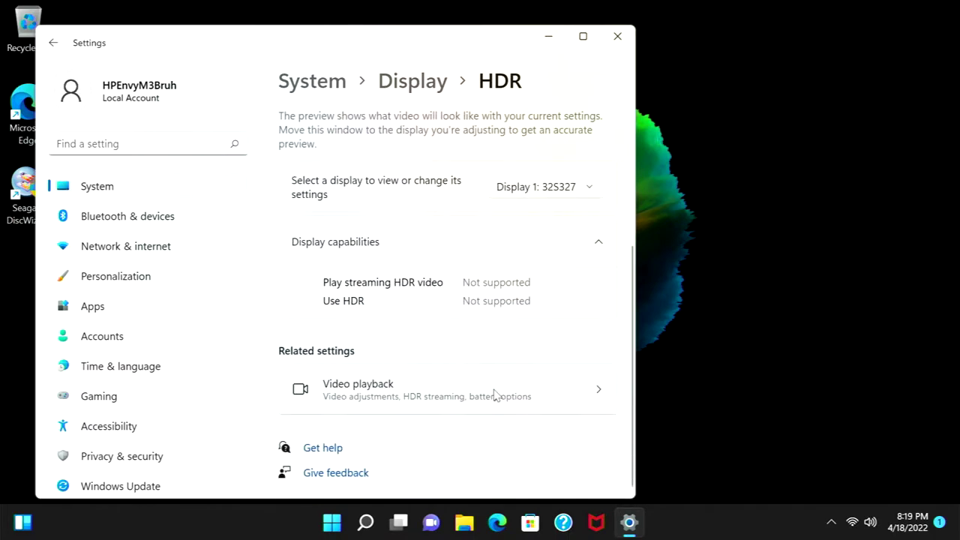
scroll(495, 326, up, 4)
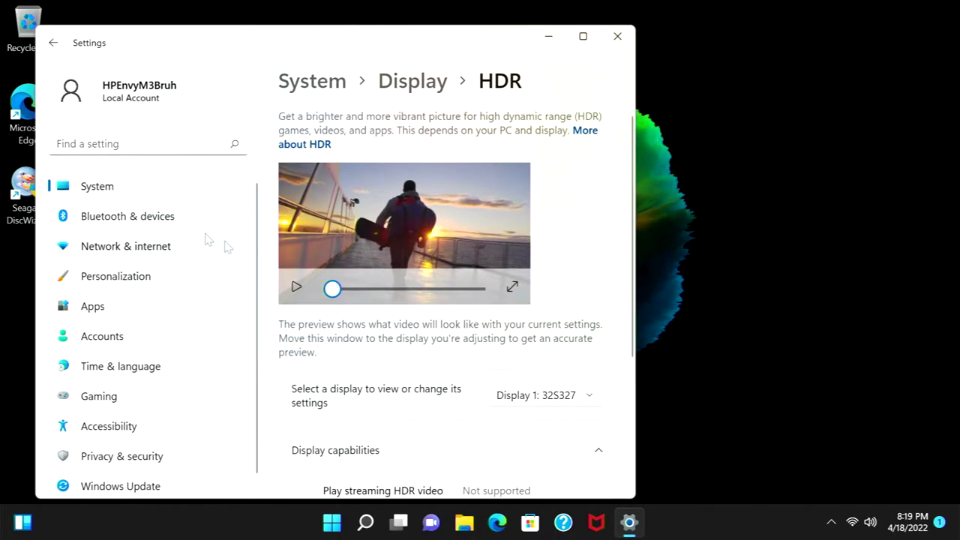
click(59, 47)
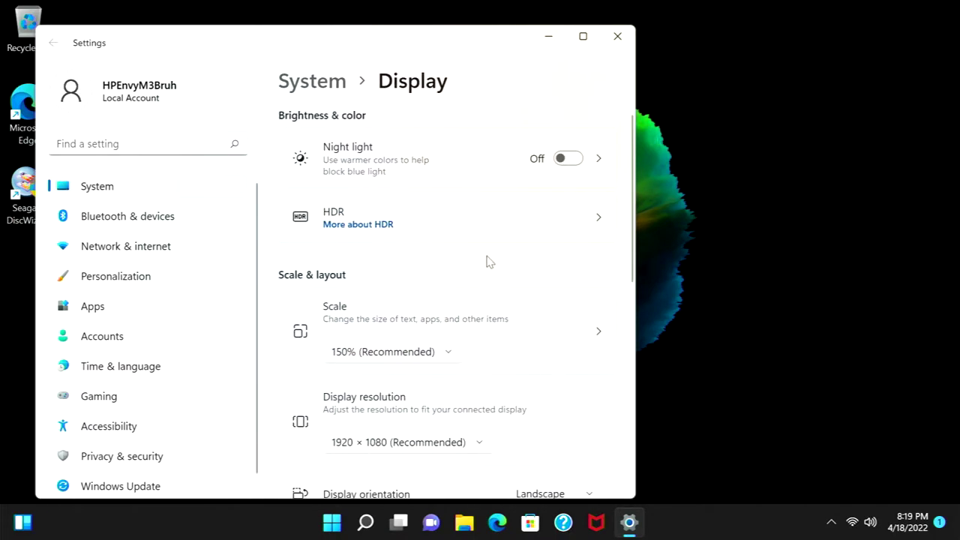
Set the display scale to 125%
scroll(484, 255, down, 1)
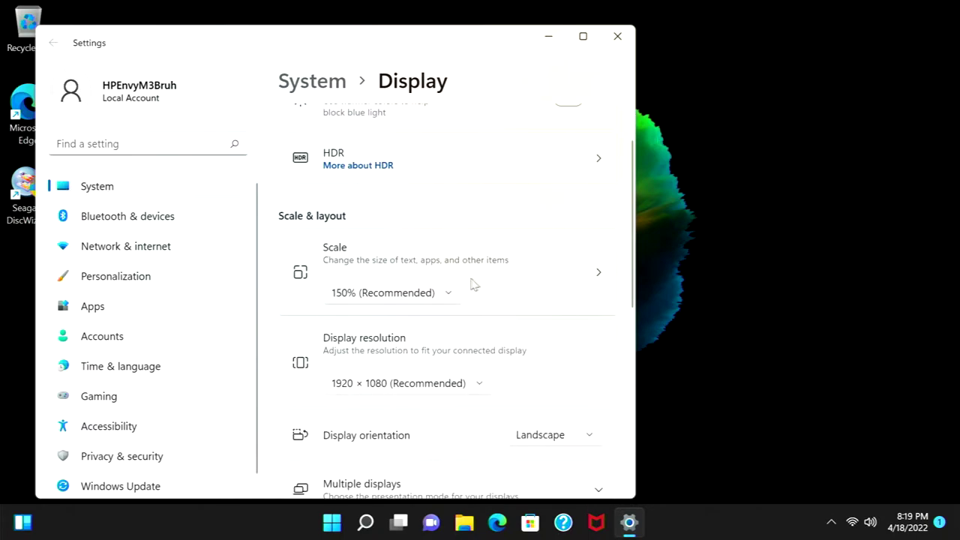
click(433, 296)
click(407, 261)
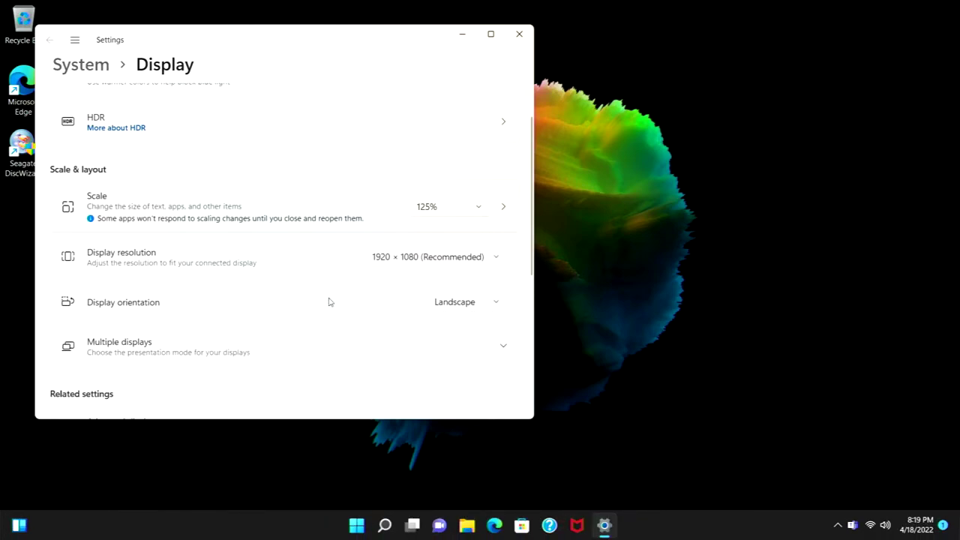
Open the Advanced display page to view the monitor's information and refresh rate
scroll(328, 301, down, 1)
scroll(364, 311, down, 2)
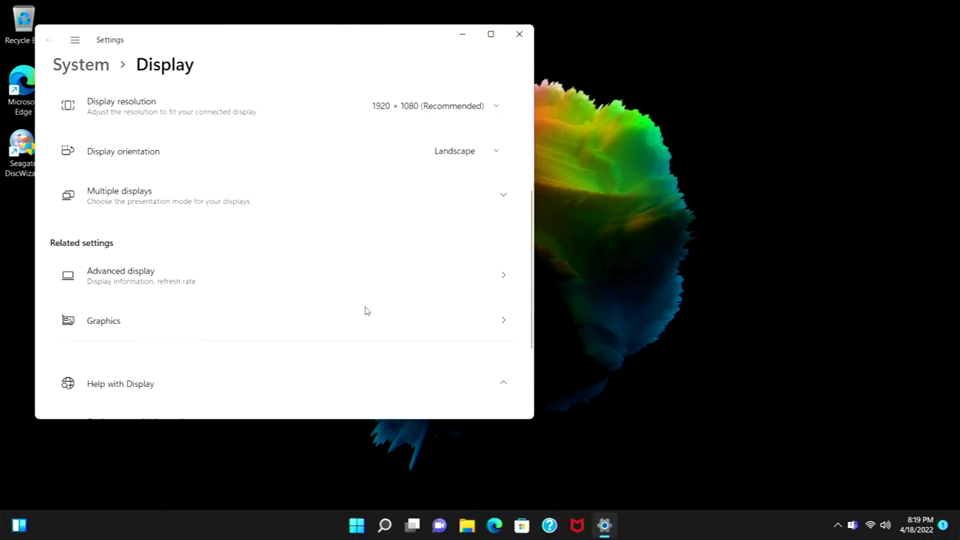
click(273, 285)
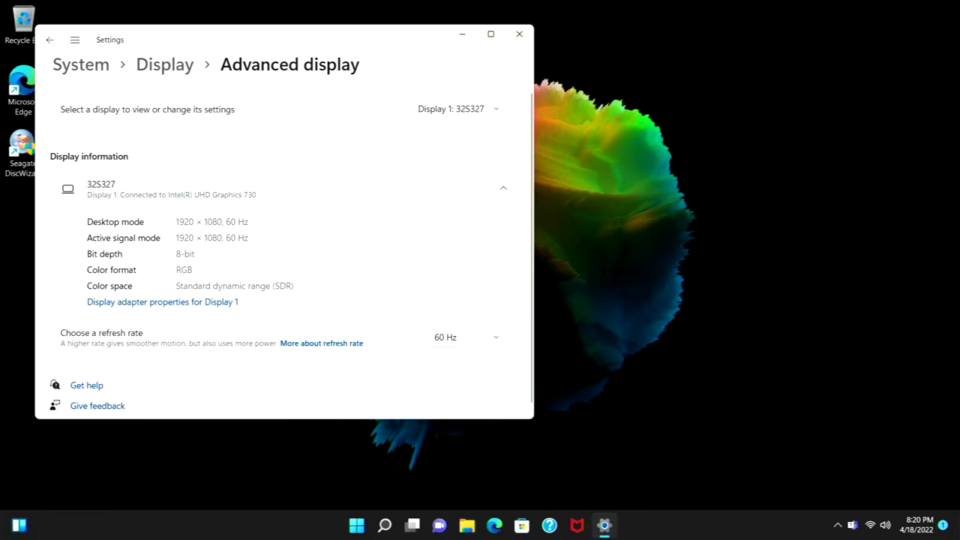
Close the Settings window and restart the PC
click(524, 41)
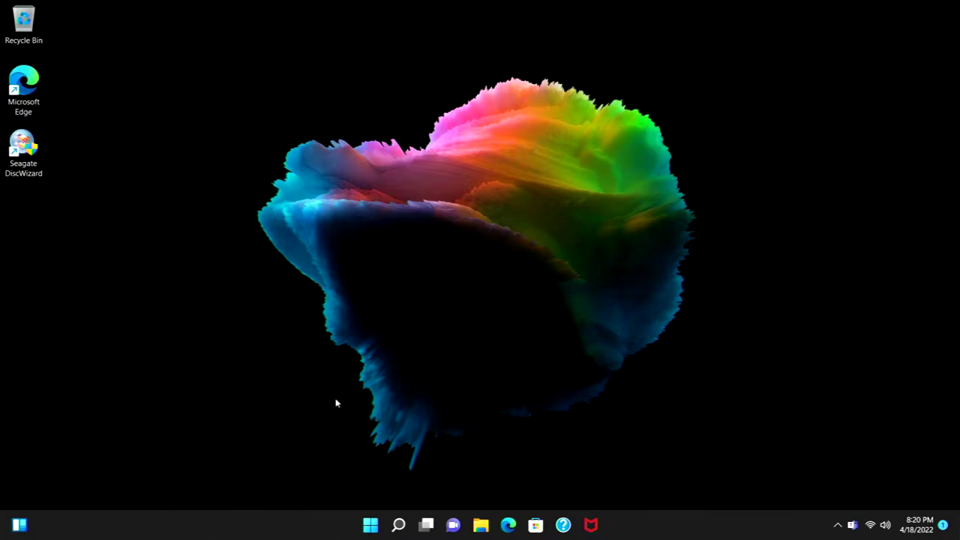
click(370, 525)
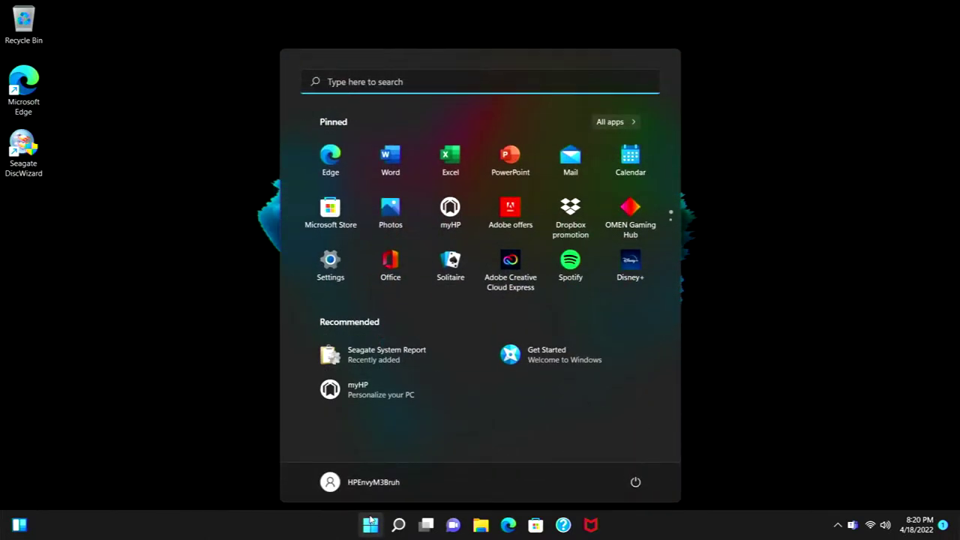
click(636, 482)
click(655, 457)
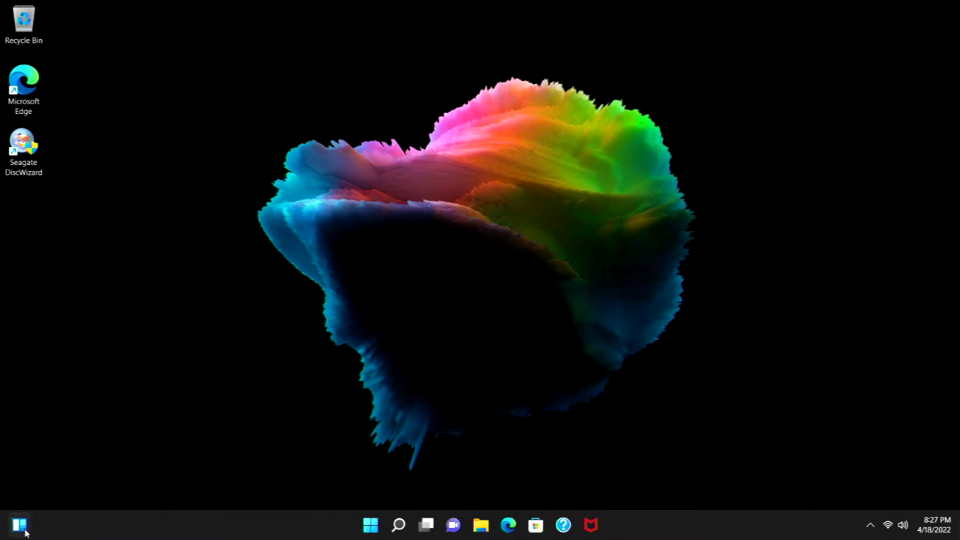
Open the taskbar settings, check the Widgets pane and turn off the Widgets taskbar item
mouse_move(22, 525)
right_click(669, 528)
key(super+w)
right_click(659, 531)
click(696, 507)
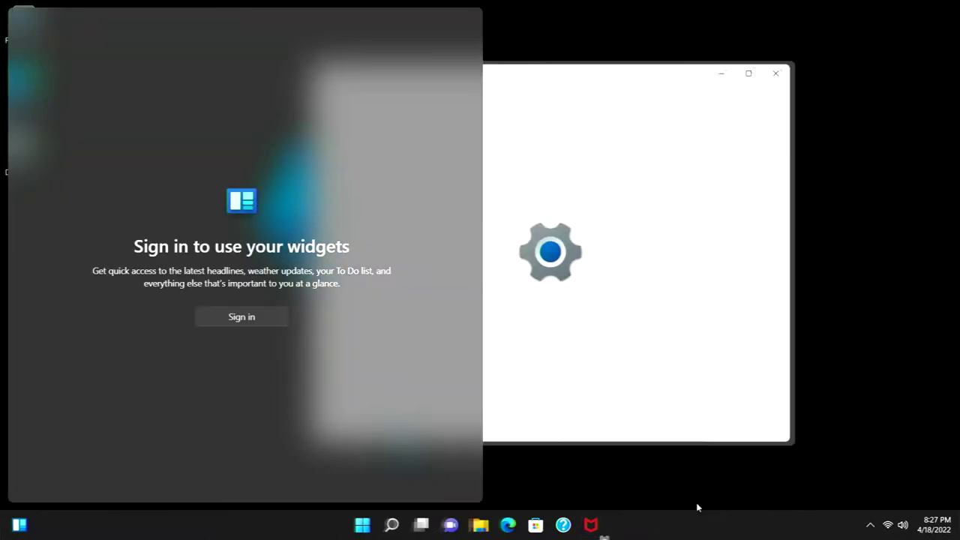
click(19, 523)
click(744, 255)
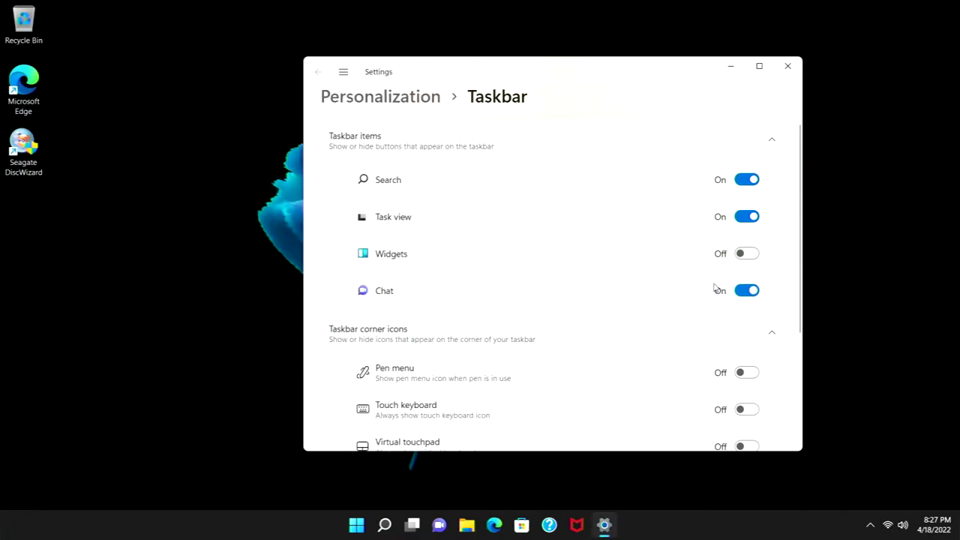
Toggle the Task view taskbar item off and back on
click(747, 218)
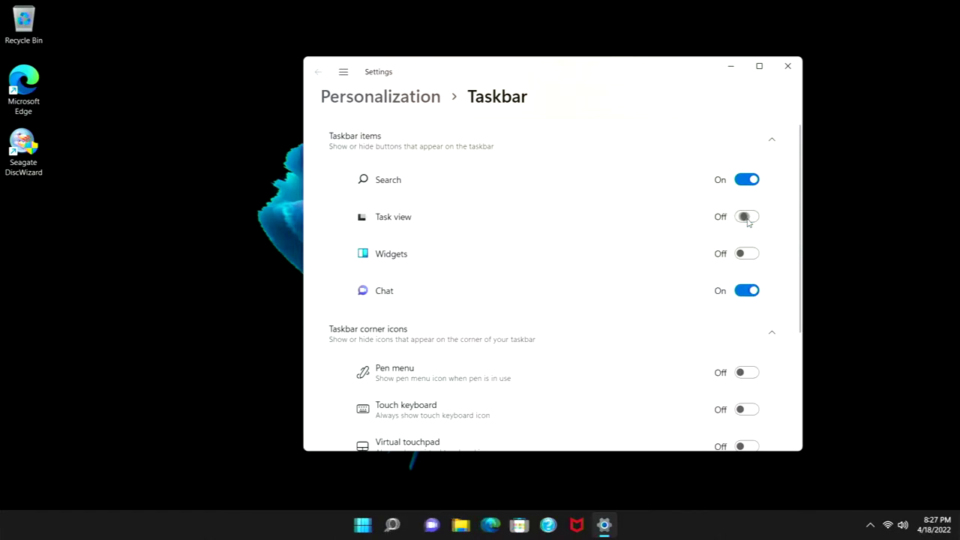
click(749, 221)
click(748, 219)
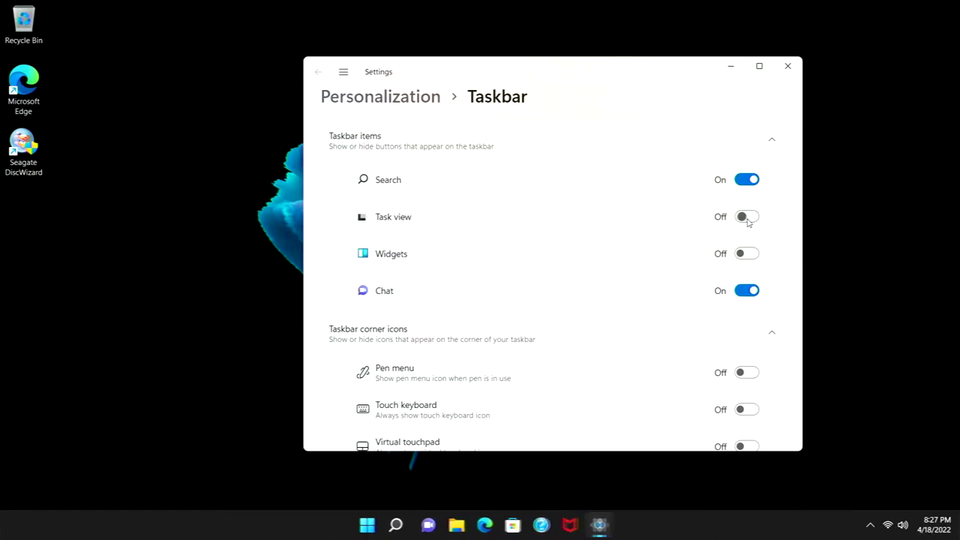
click(748, 219)
Set the taskbar alignment to Left in the taskbar behaviors and close Settings
scroll(703, 268, down, 4)
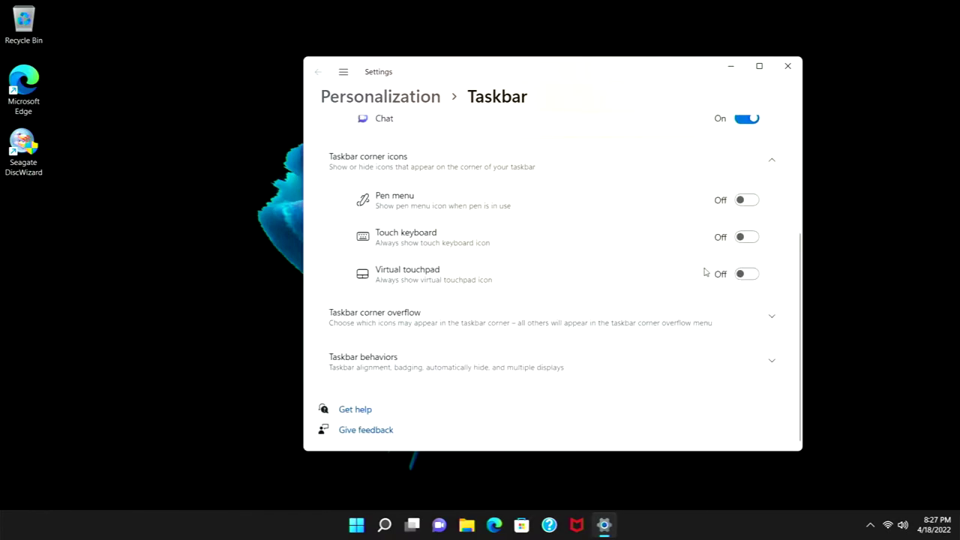
click(713, 360)
click(745, 300)
click(714, 279)
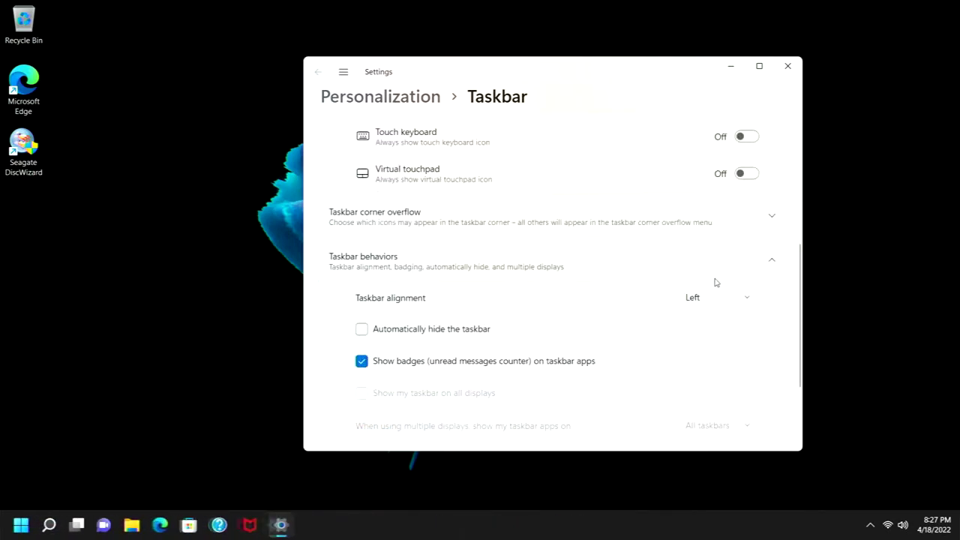
click(788, 67)
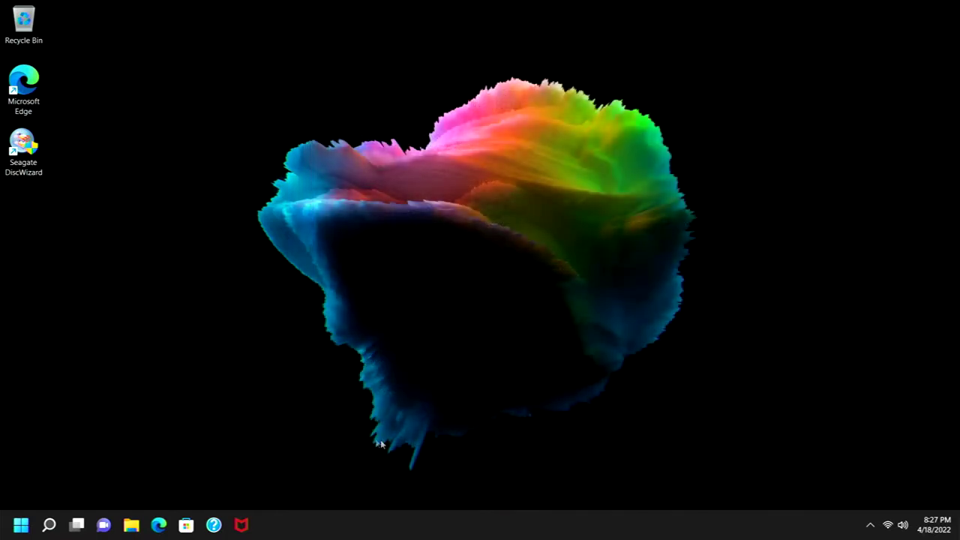
Look at the Start menu on the realigned taskbar and close it again
click(21, 525)
click(748, 366)
click(13, 532)
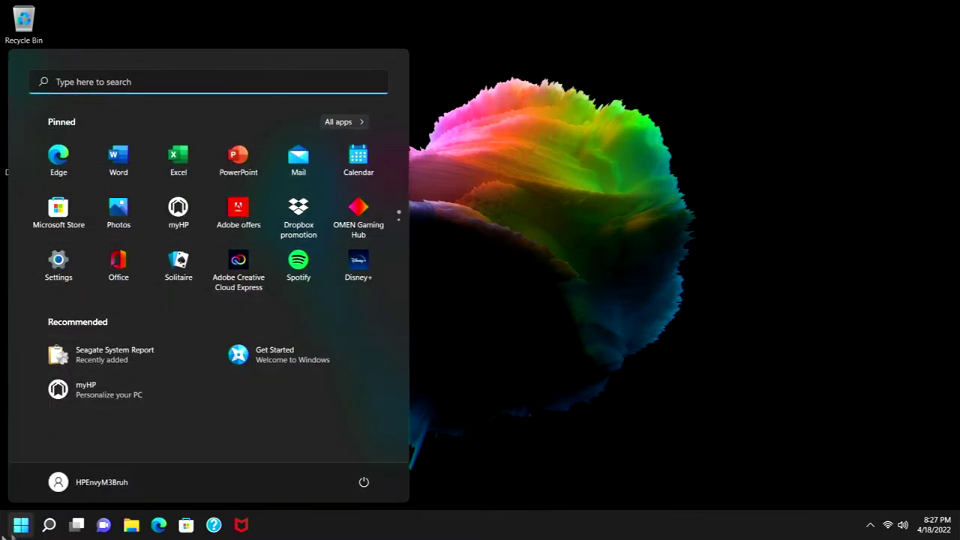
click(776, 408)
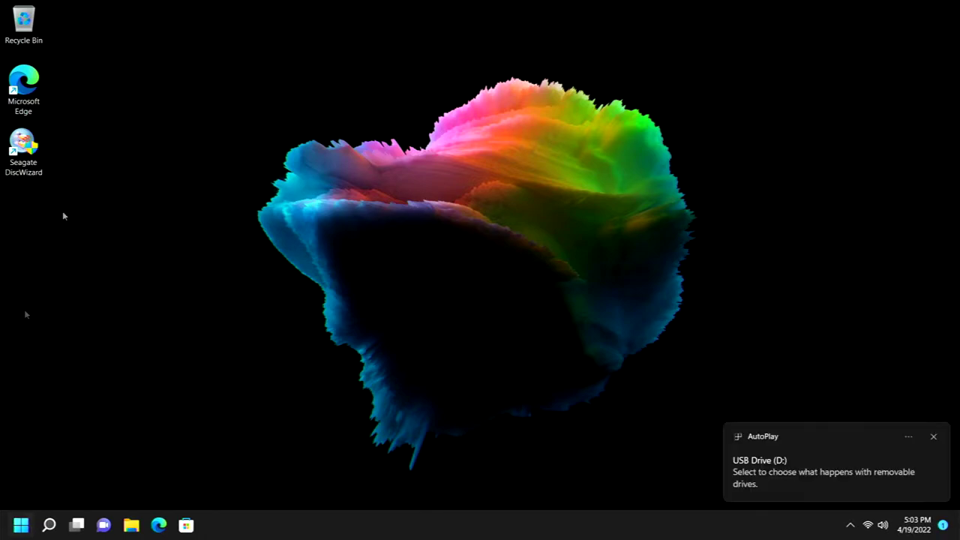
Try to launch Seagate DiscWizard with permission to make changes, and dismiss its drive requirement dialog
double_click(16, 154)
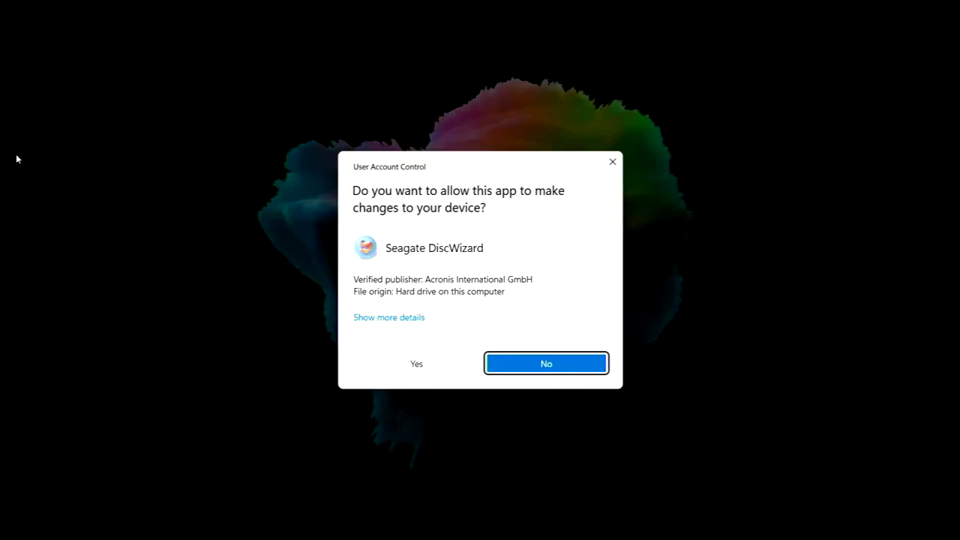
click(433, 370)
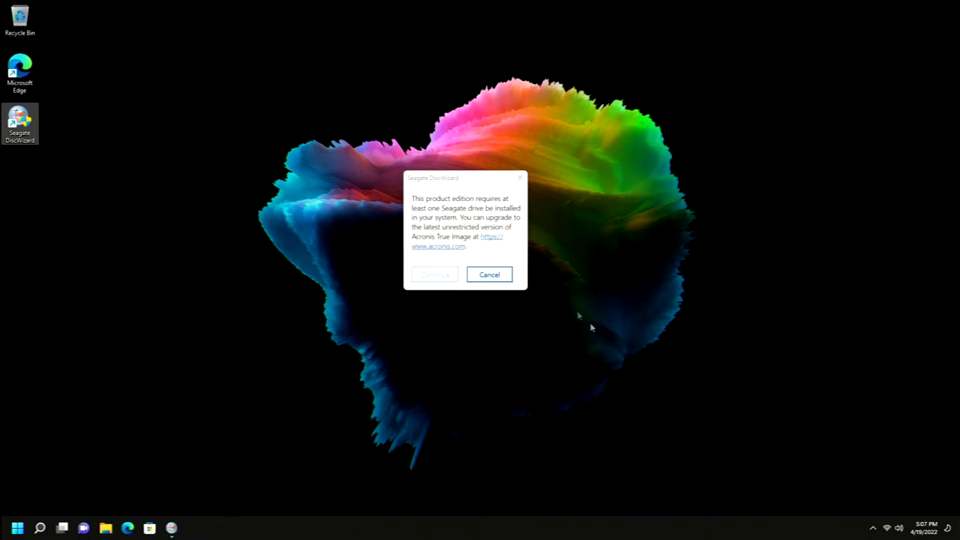
click(489, 274)
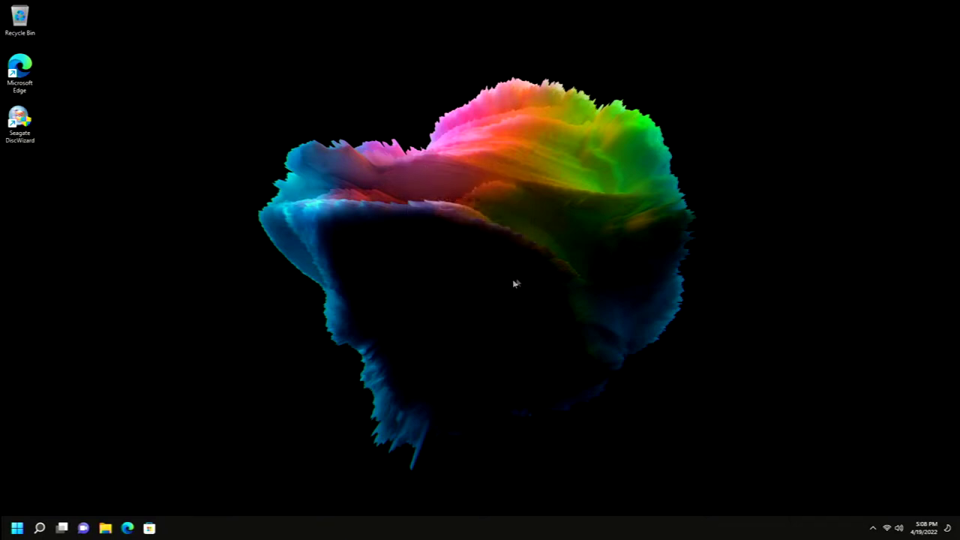
Launch Seagate DiscWizard with permission to make changes and start the Rescue Media Builder
double_click(32, 127)
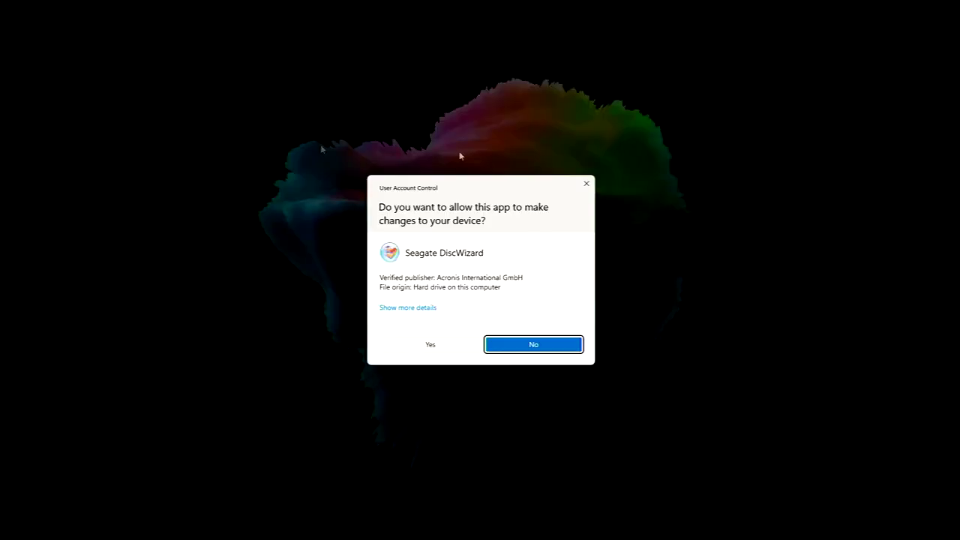
click(431, 345)
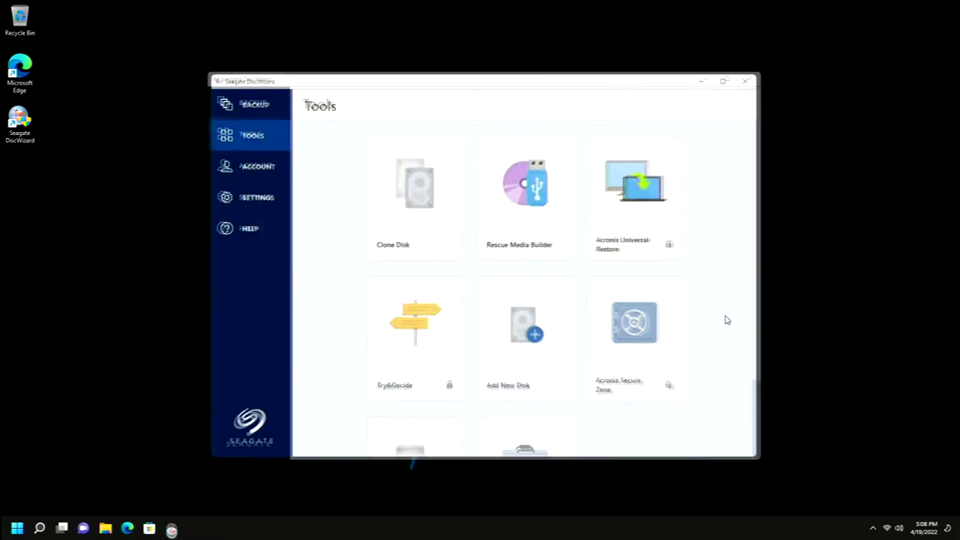
click(520, 215)
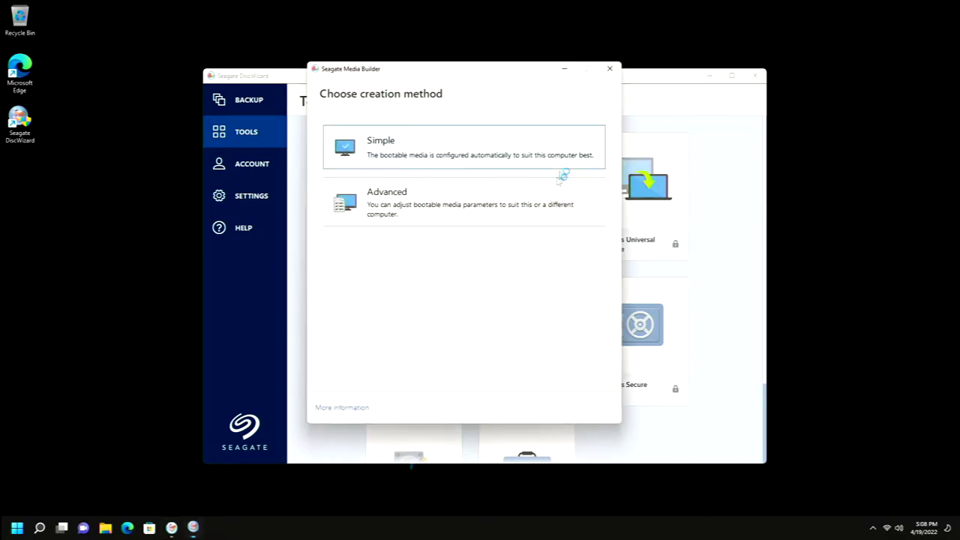
Try to create bootable media with the Simple method on USB Drive (D:), and close the Media Builder
click(425, 150)
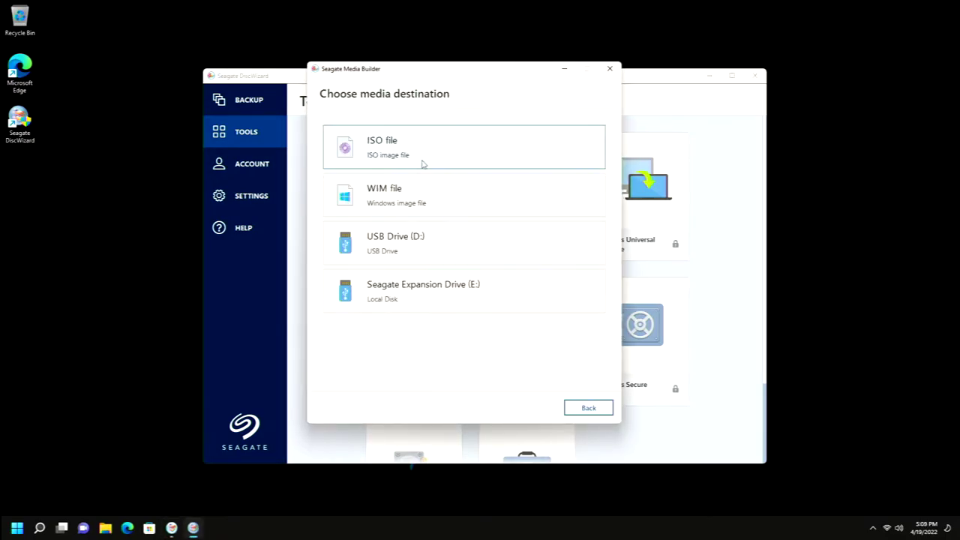
click(420, 245)
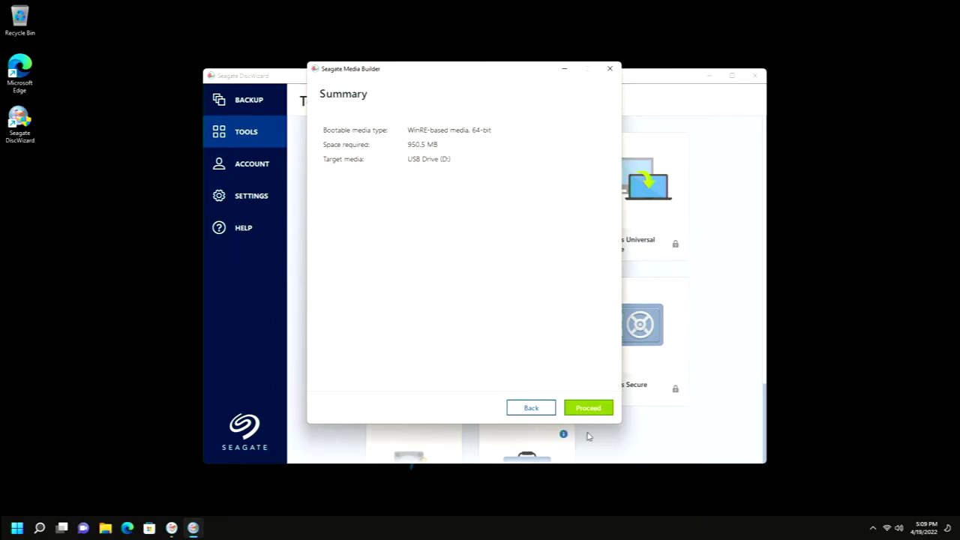
click(589, 408)
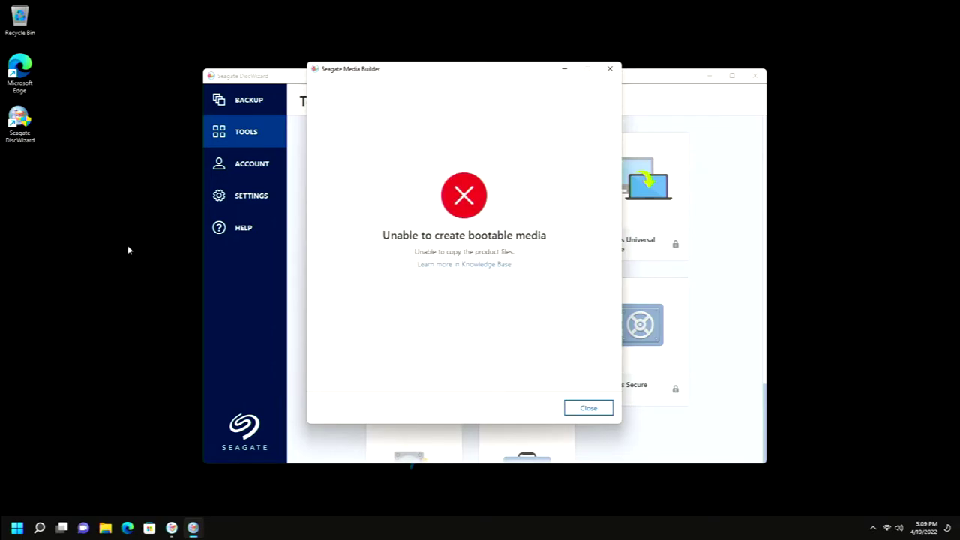
click(588, 409)
Try to view the contents of USB Drive (D:) in File Explorer and dismiss the error
click(105, 528)
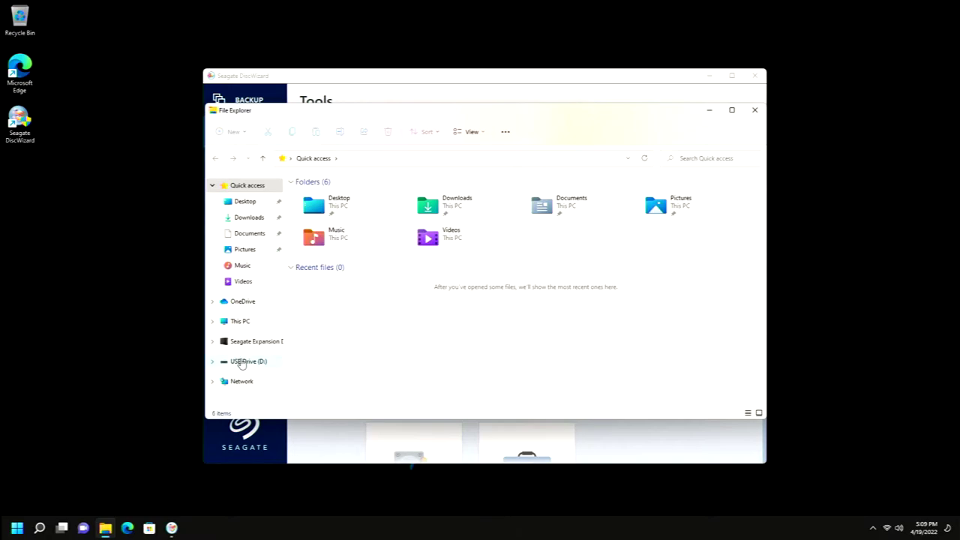
click(249, 360)
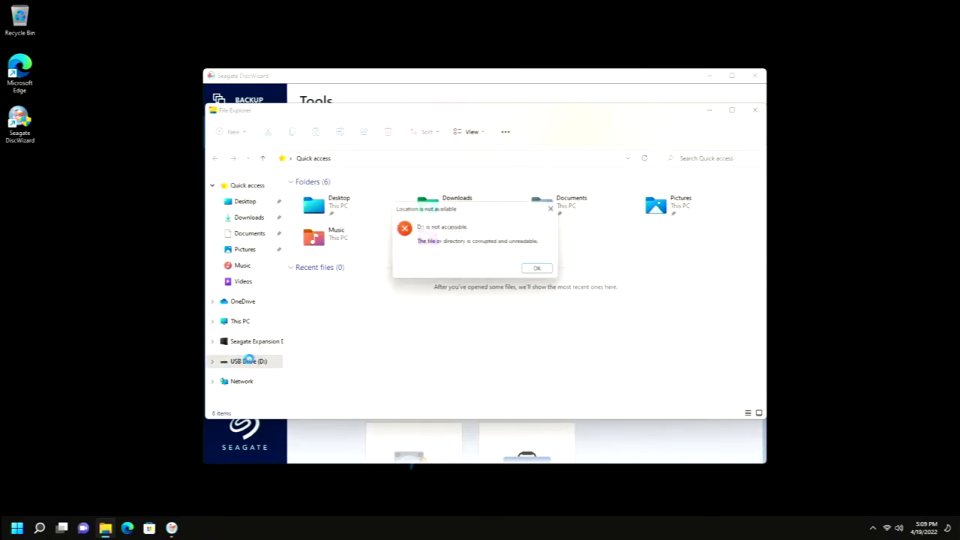
click(552, 273)
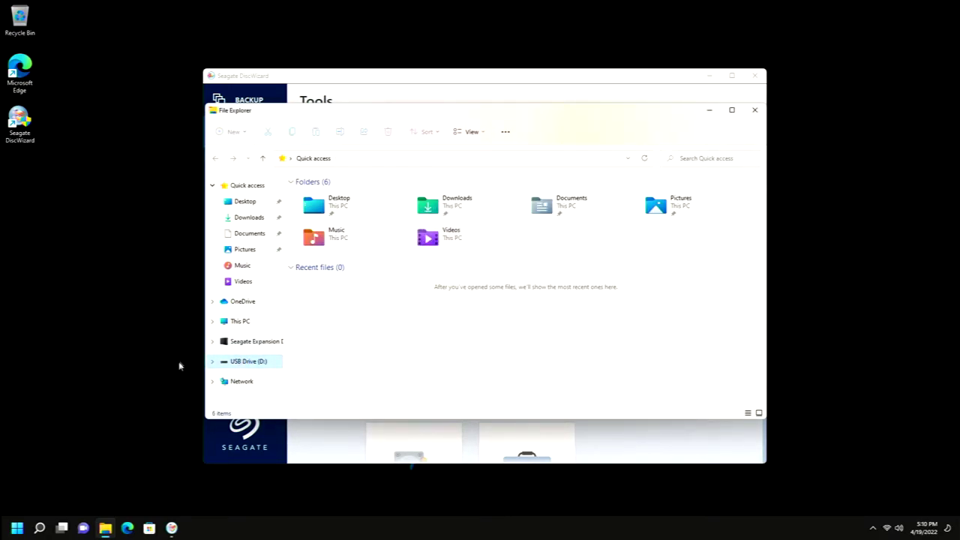
Quick-format USB Drive (D:) as FAT32 with a 16-kilobyte allocation unit, check that the drive opens and close File Explorer
right_click(245, 367)
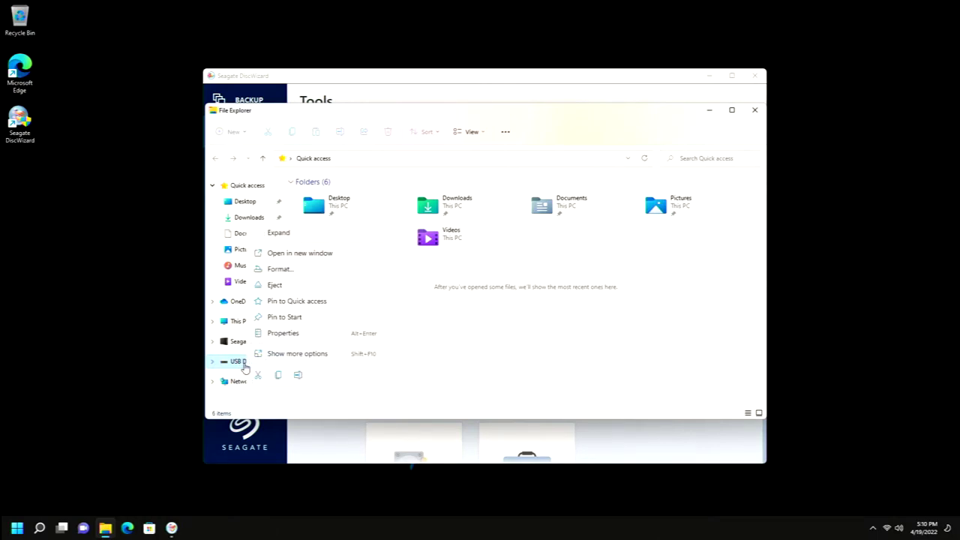
click(324, 270)
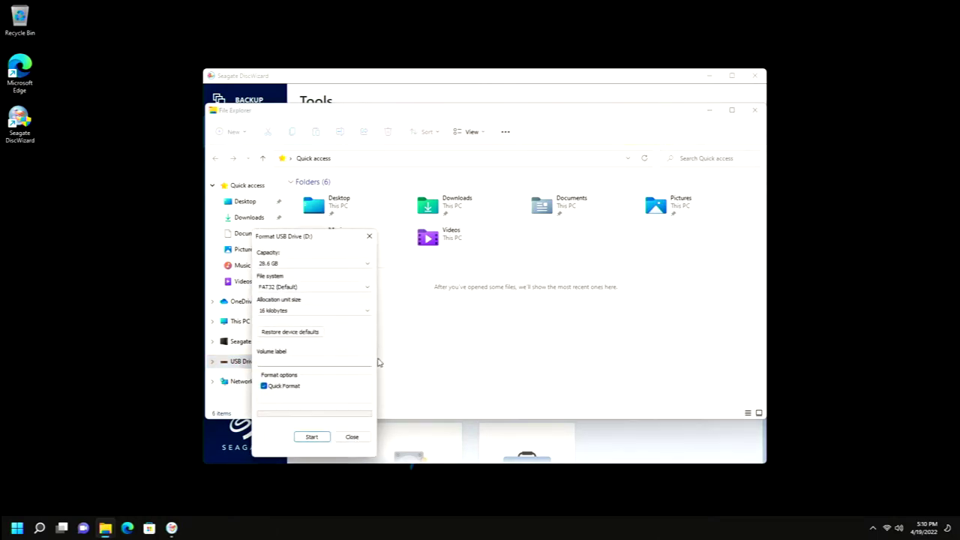
click(306, 438)
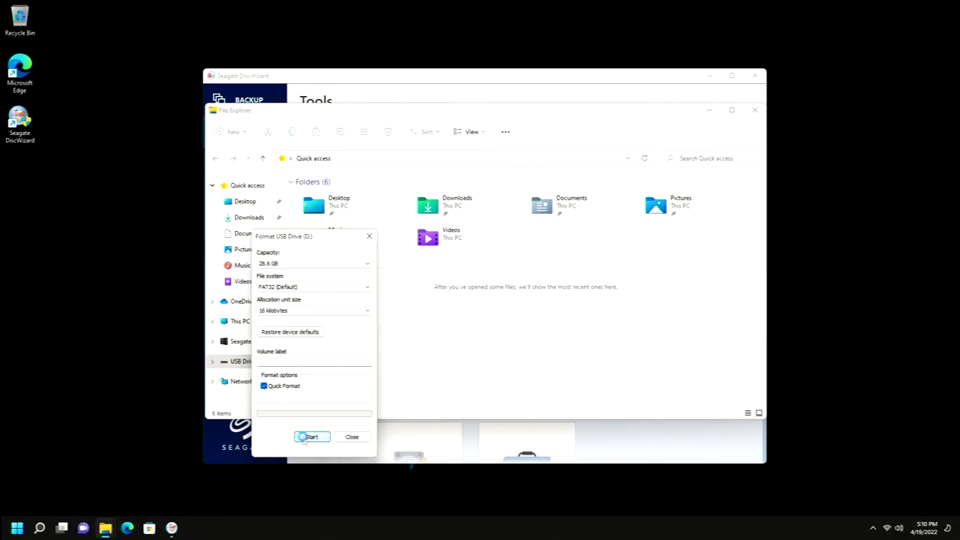
click(504, 263)
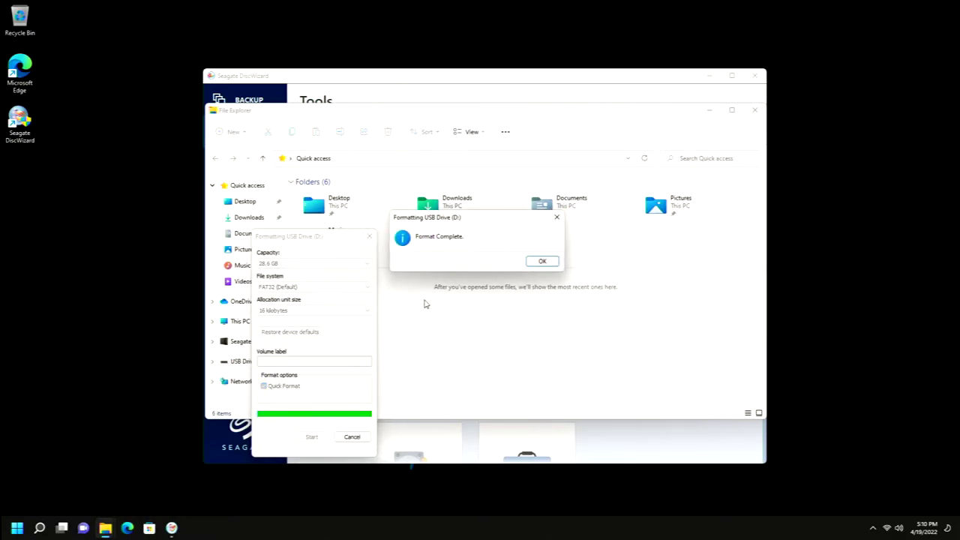
click(535, 264)
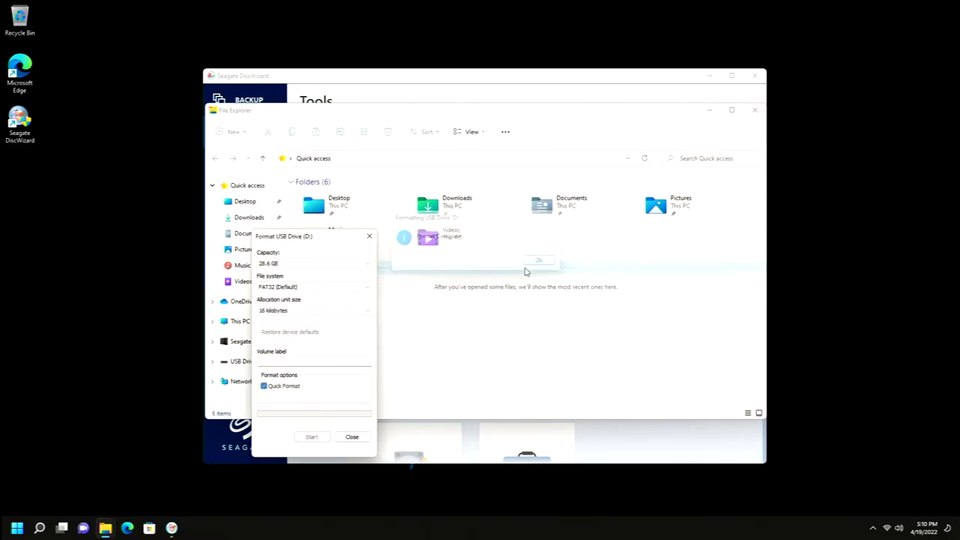
click(350, 438)
click(241, 363)
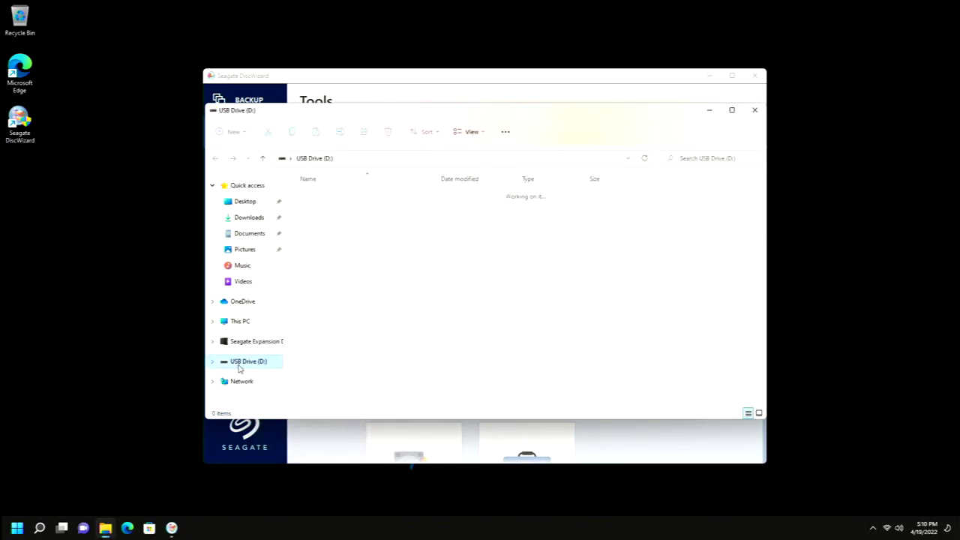
click(754, 110)
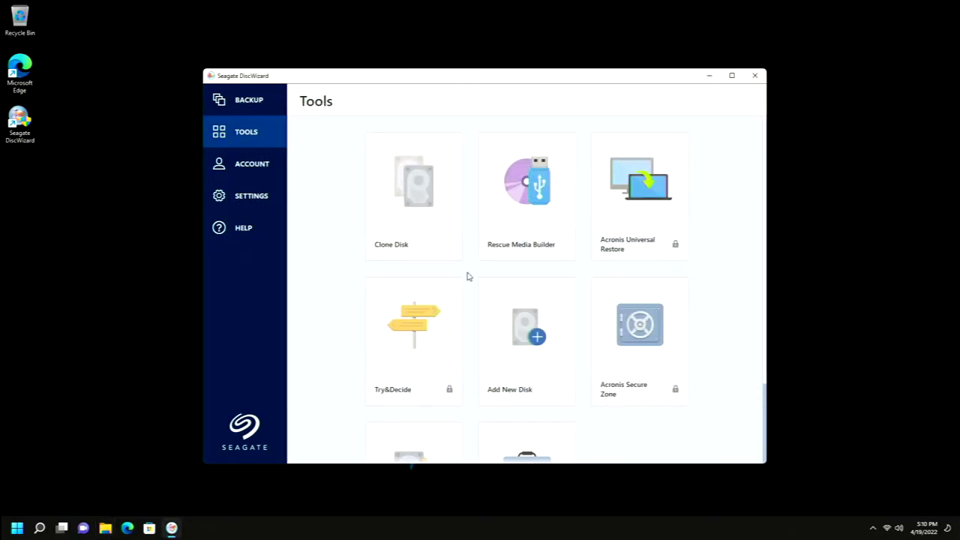
Create the bootable rescue media on the formatted USB drive and close Seagate DiscWizard
click(579, 409)
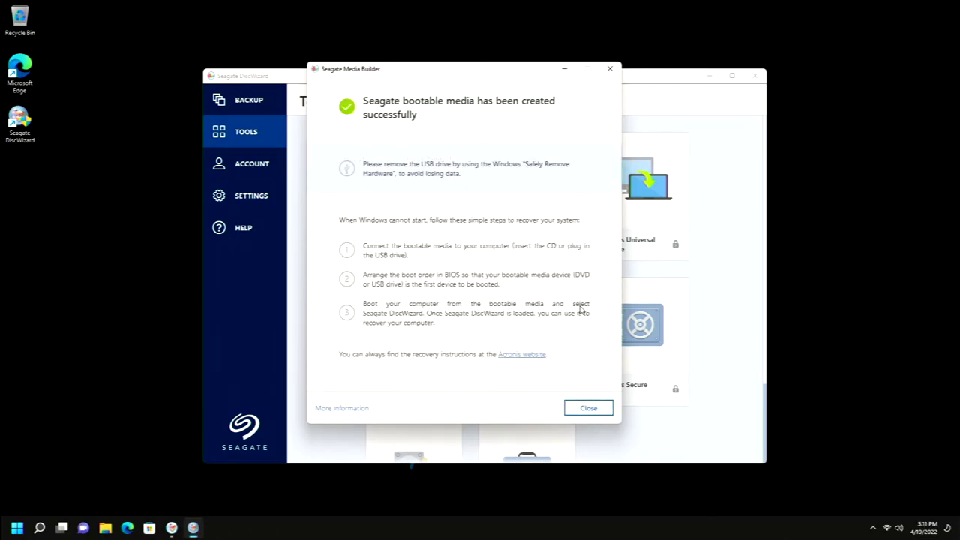
click(588, 408)
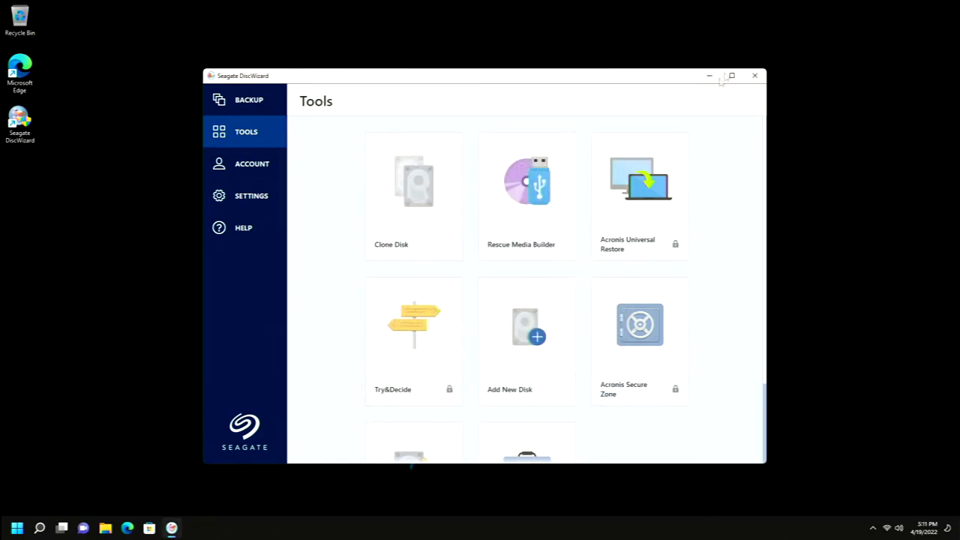
click(754, 76)
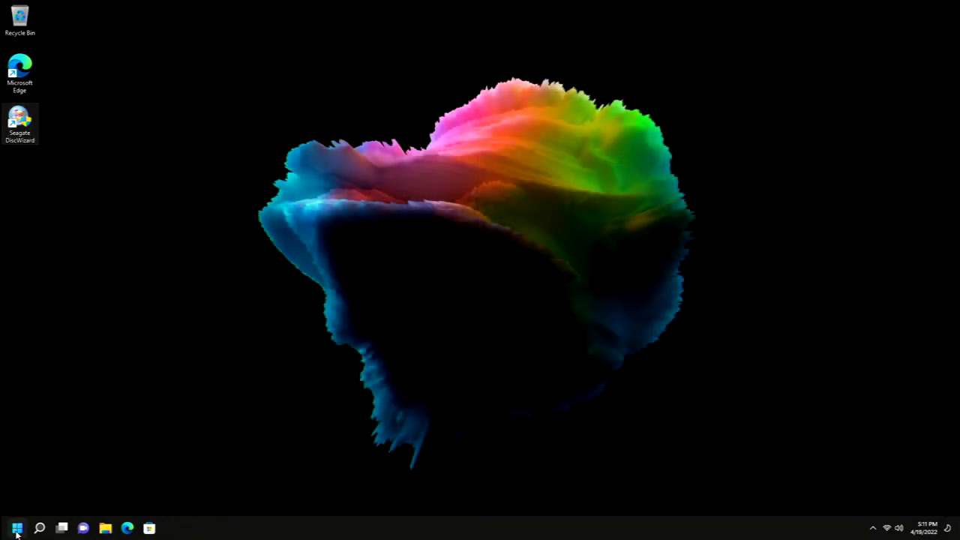
Restart the computer into the BIOS Setup Utility and decline to ignore changes and exit
click(17, 529)
click(300, 497)
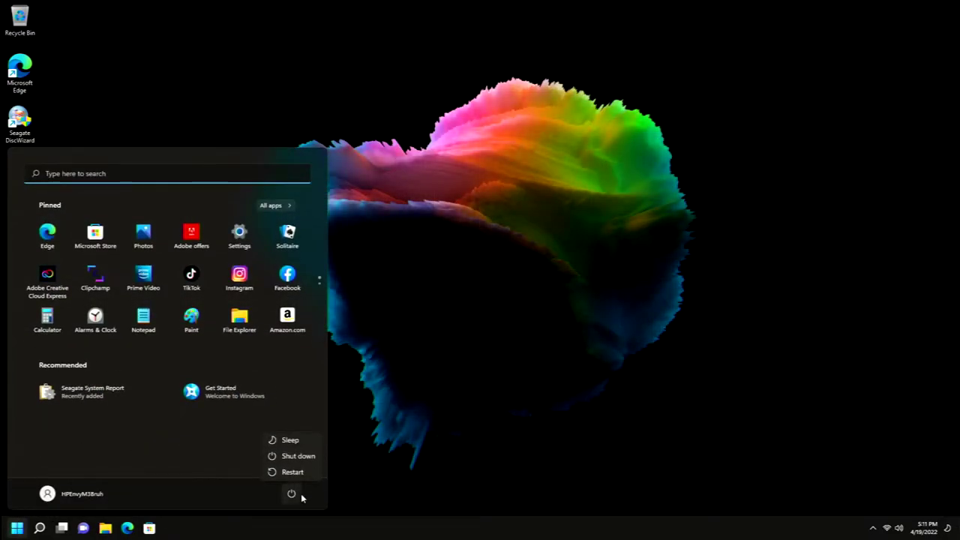
click(308, 473)
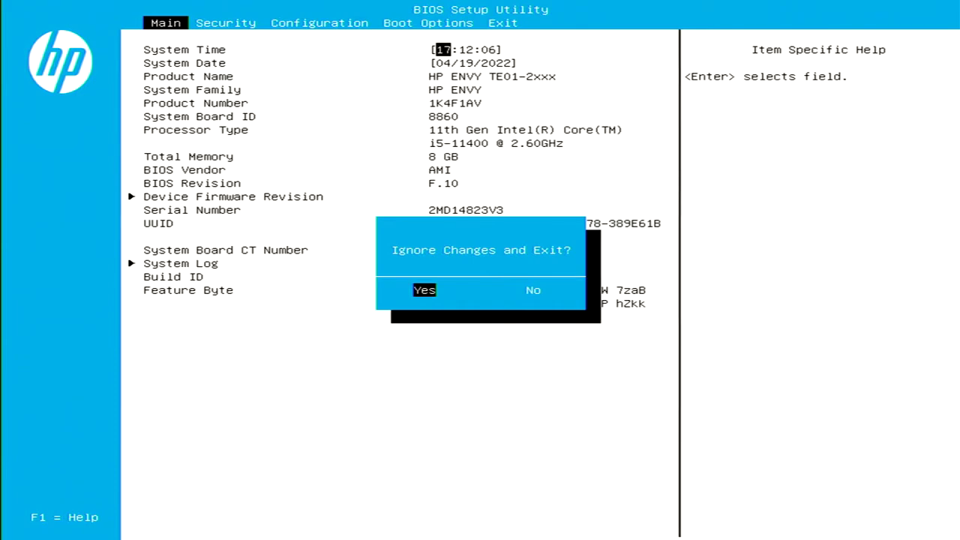
key(Right)
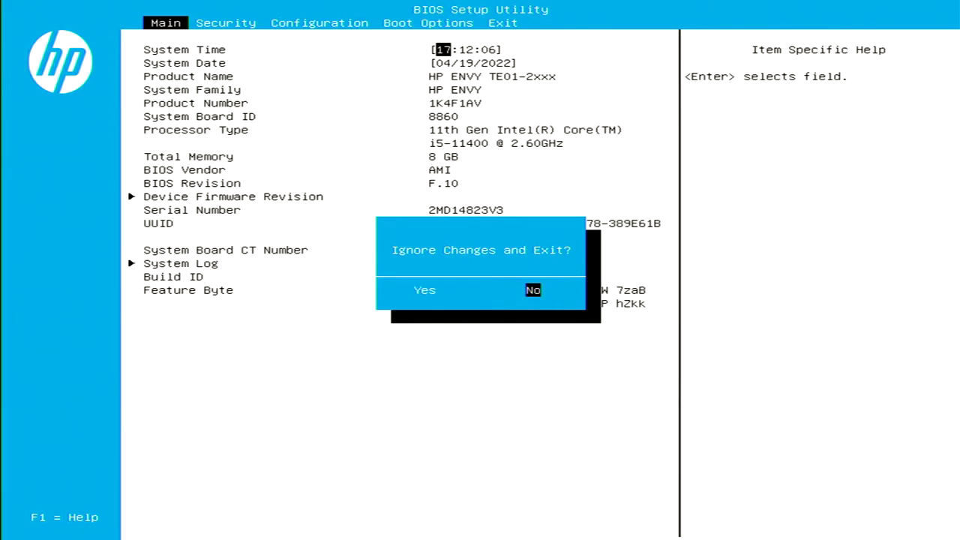
key(Return)
Look through the BIOS system information, configuration and boot settings, including the USB and network boot entries
key(Down)
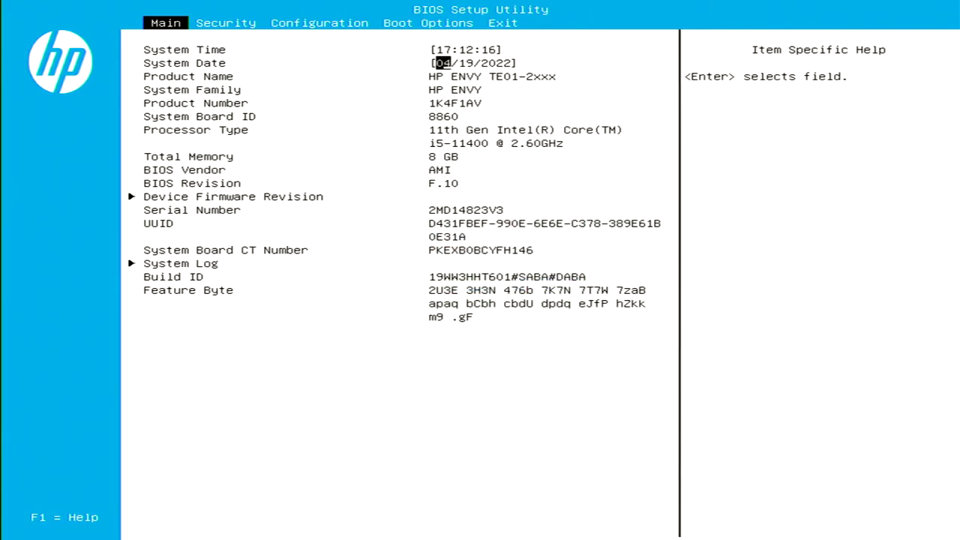
key(Down)
key(Up)
key(Down)
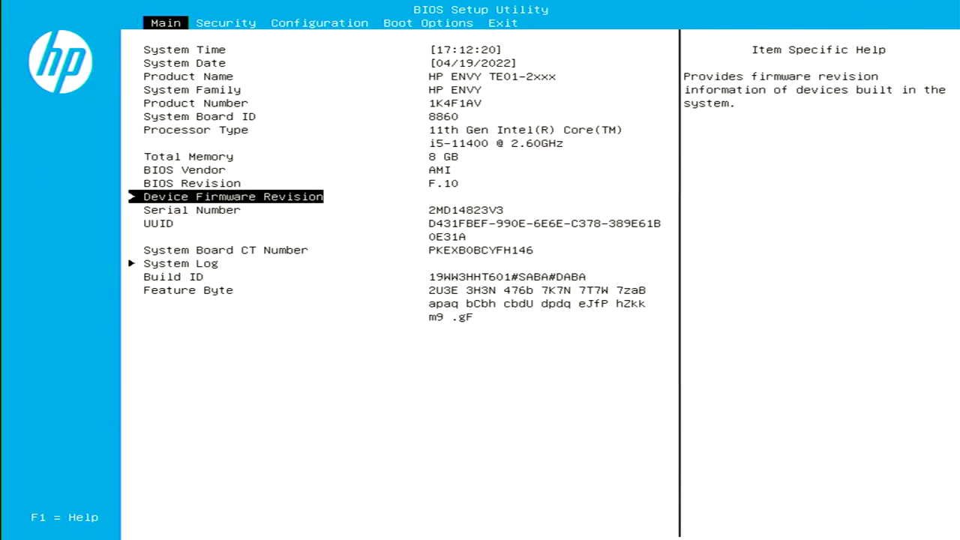
key(Down)
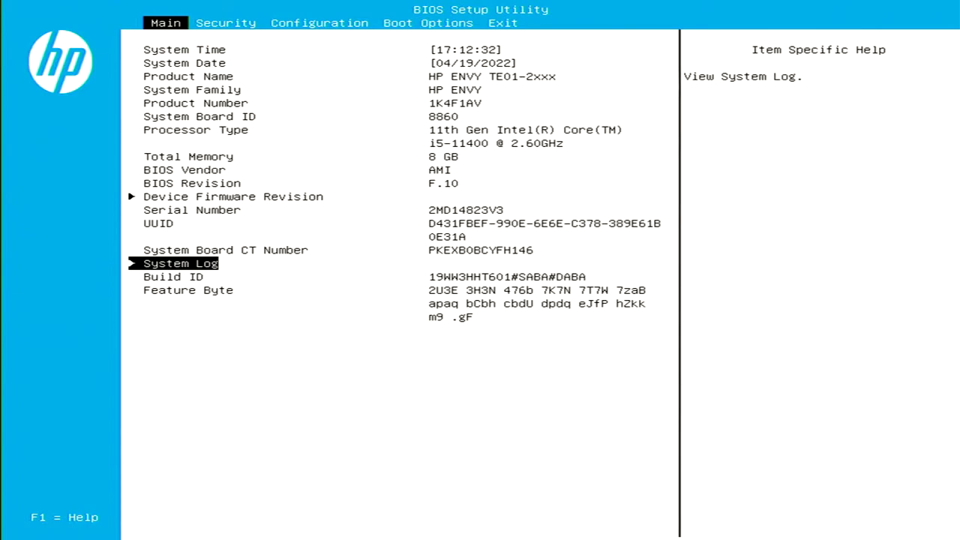
key(Right)
key(Right)
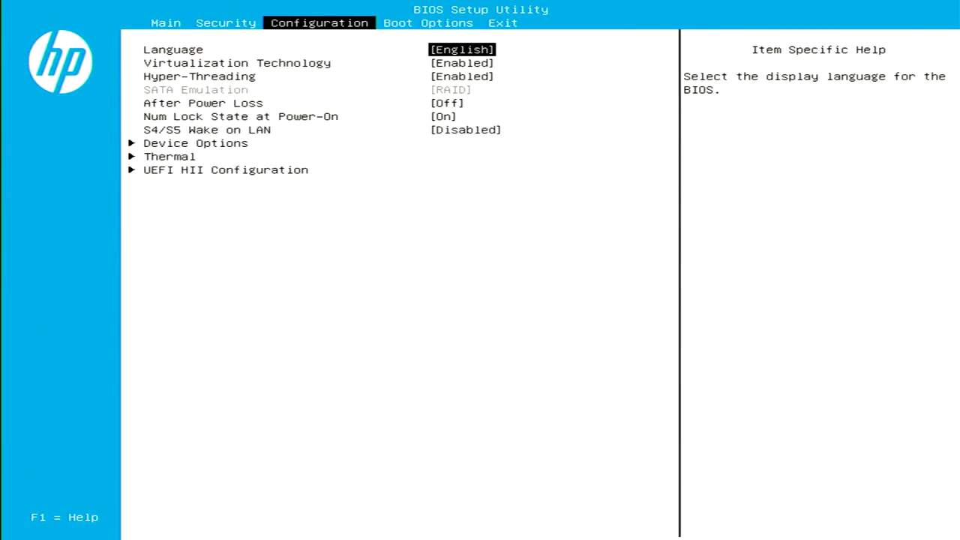
key(Right)
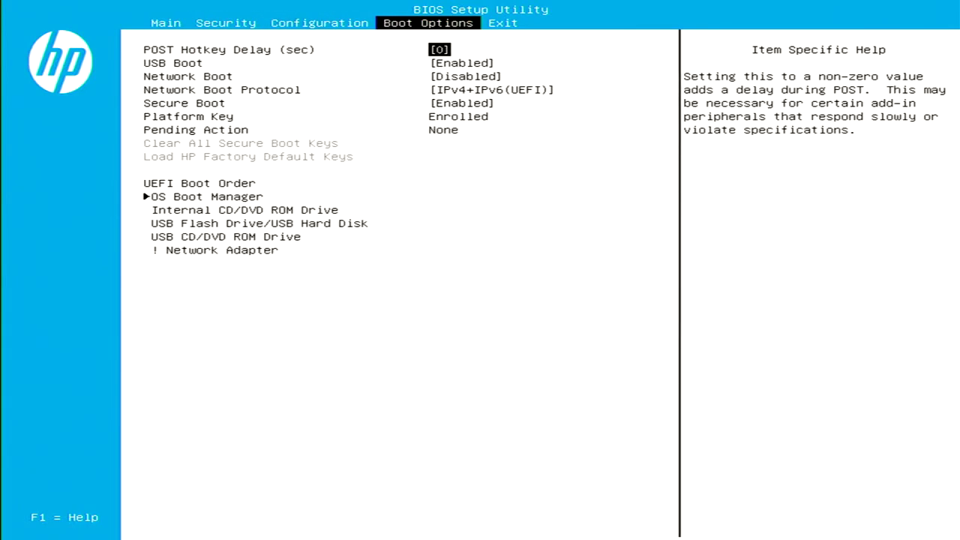
key(Down)
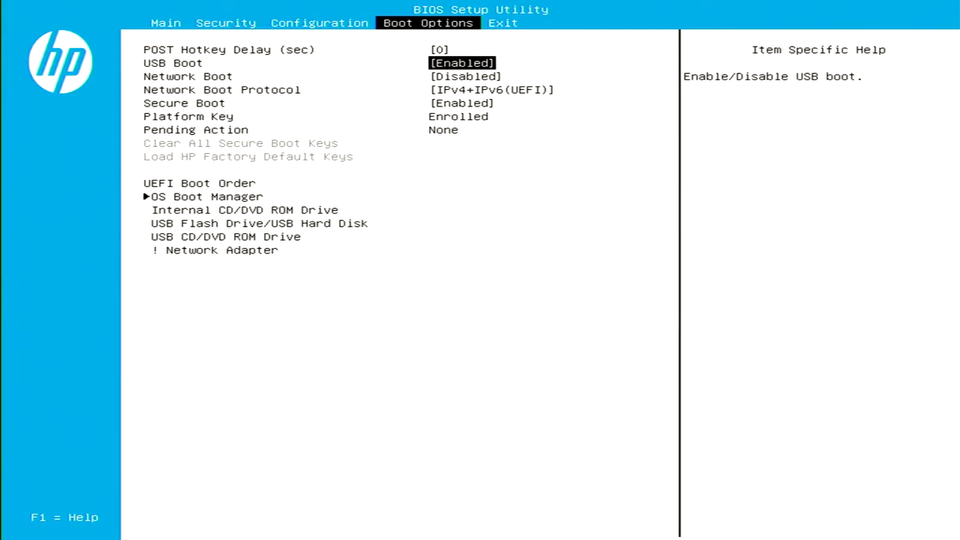
key(Down)
key(Down)
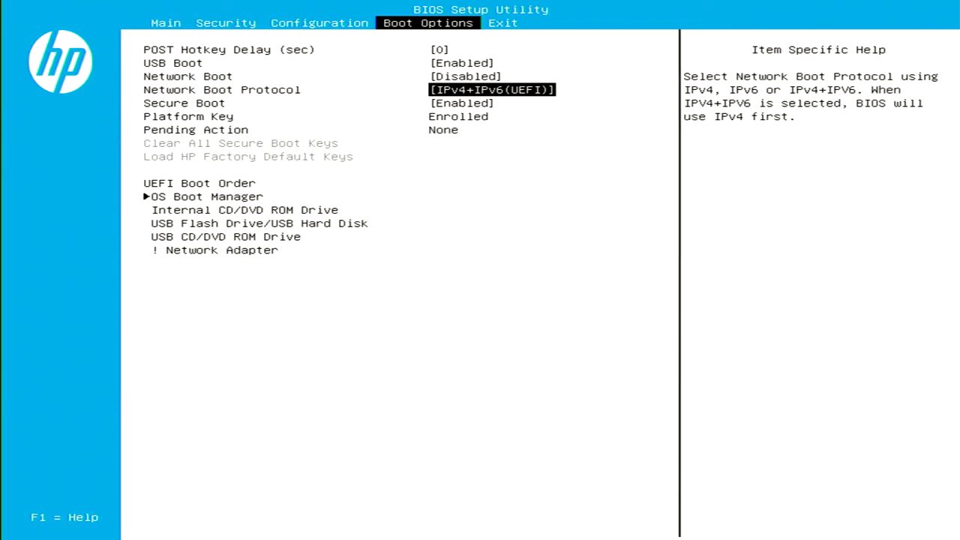
key(Left)
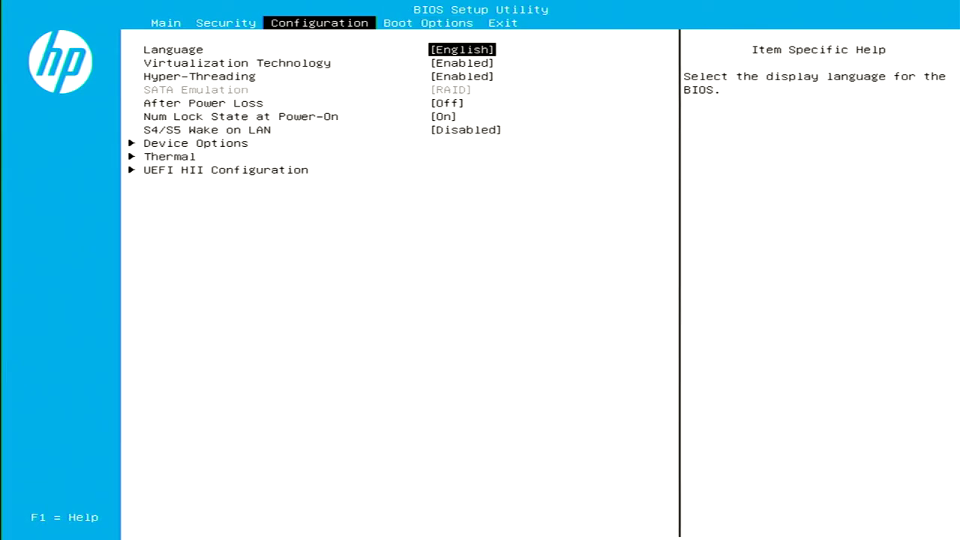
Move USB Flash Drive/USB Hard Disk to the first place in the UEFI boot order
key(Right)
key(Down)
key(Down)
key(Down)
key(Down)
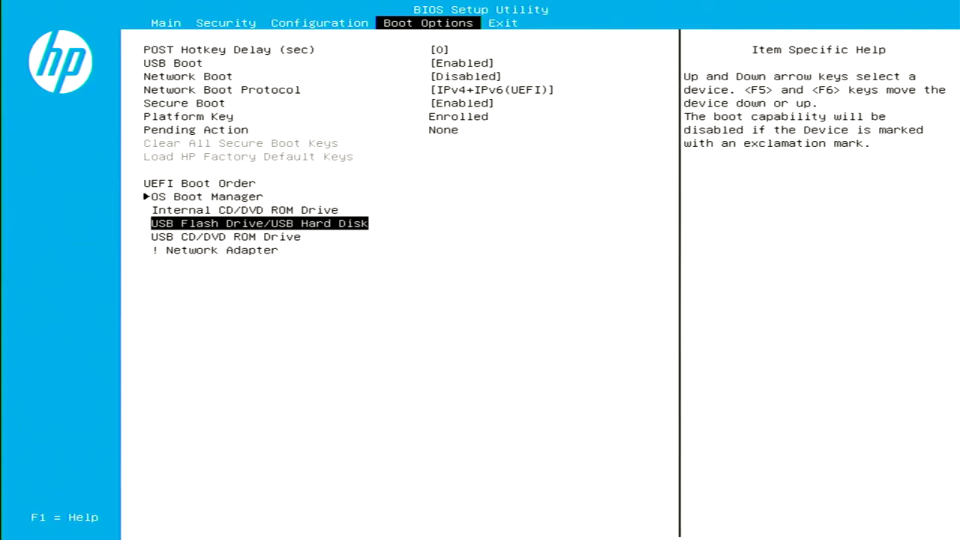
key(F6)
key(F6)
key(F5)
key(F6)
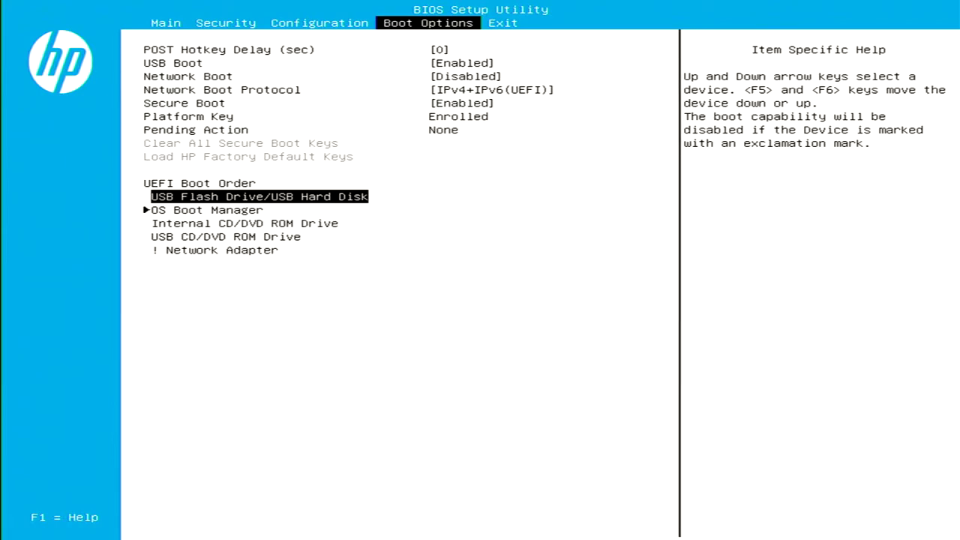
Save the BIOS changes and exit so the computer boots into the DiscWizard rescue media
key(Right)
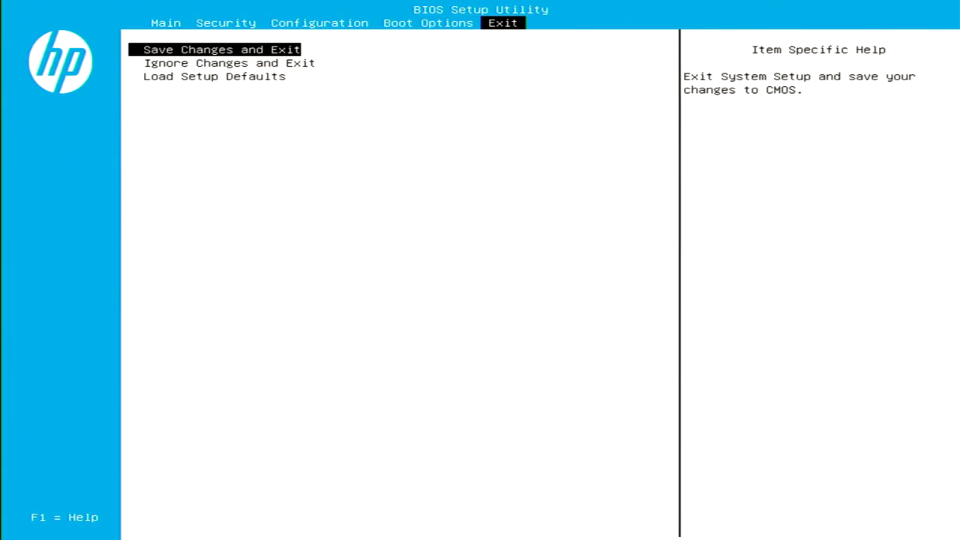
key(Return)
key(Return)
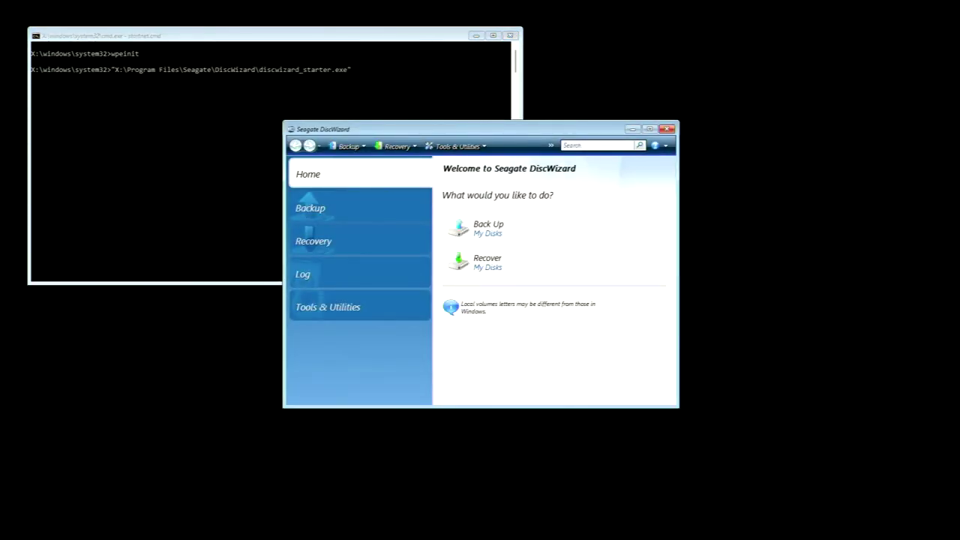
Start a whole-disk recovery from the HPEnvyTE01-2250xt 18Apr2022 backup, using the April 18, 2022 5:32:42 PM recovery point
click(497, 267)
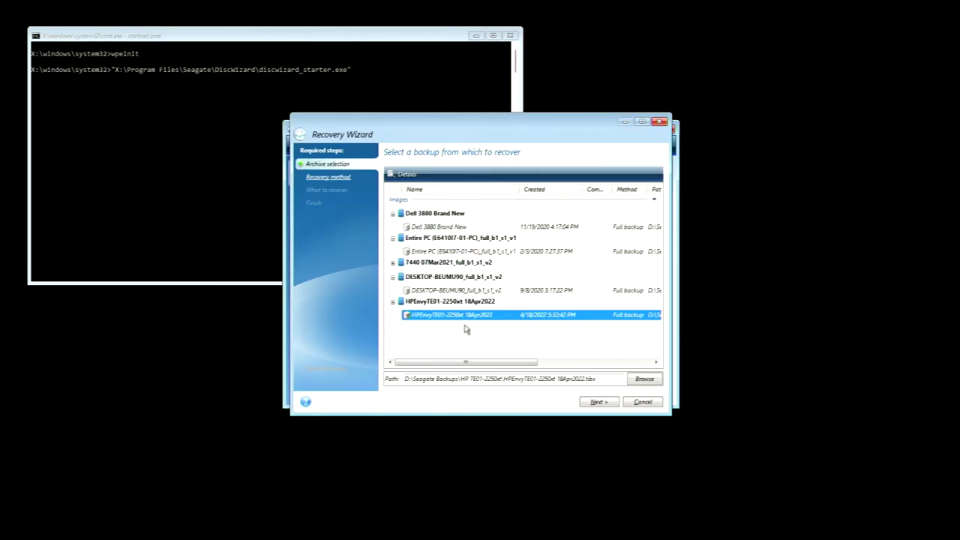
click(591, 409)
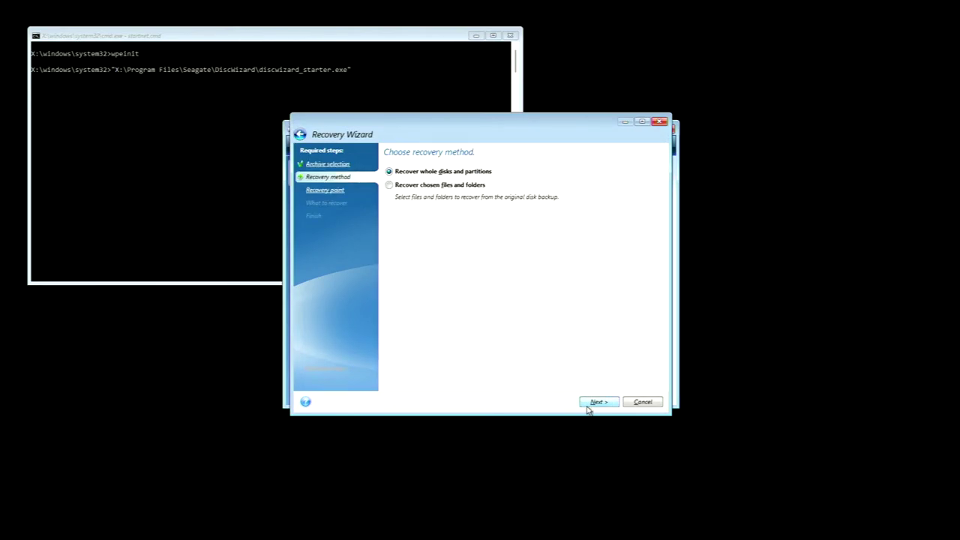
click(590, 409)
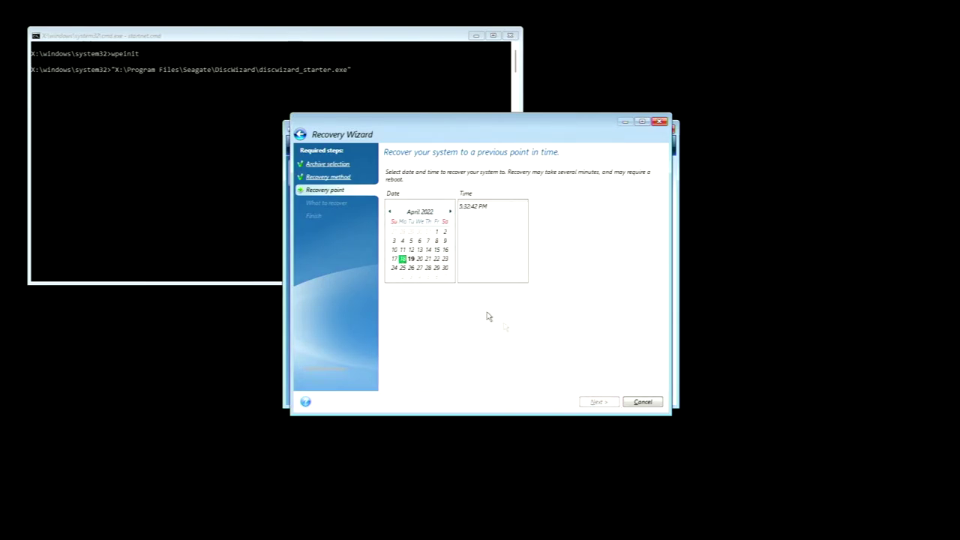
click(470, 210)
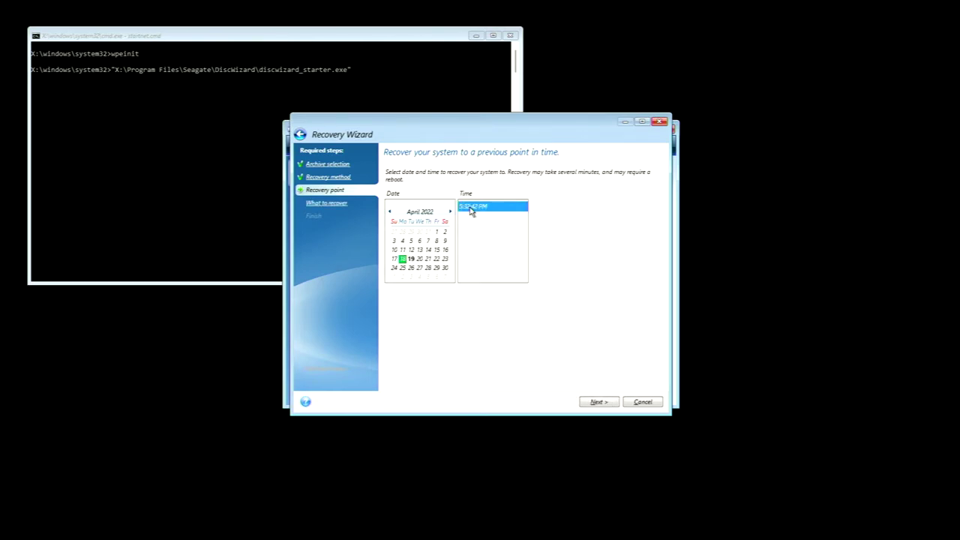
click(596, 402)
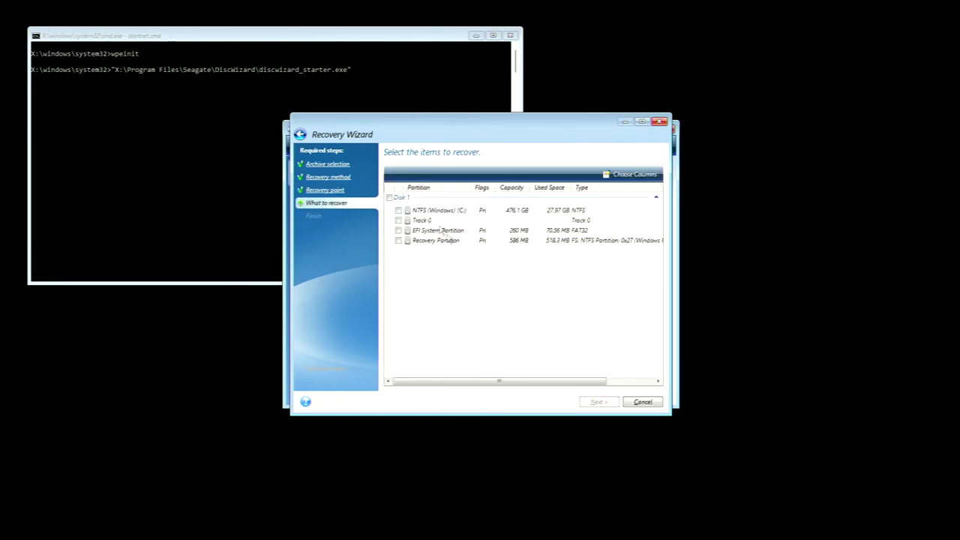
Select all Disk 1 partitions for recovery, choose the 476.9 GB Intel Optane Disk 1 as destination and confirm deleting its partitions
click(389, 197)
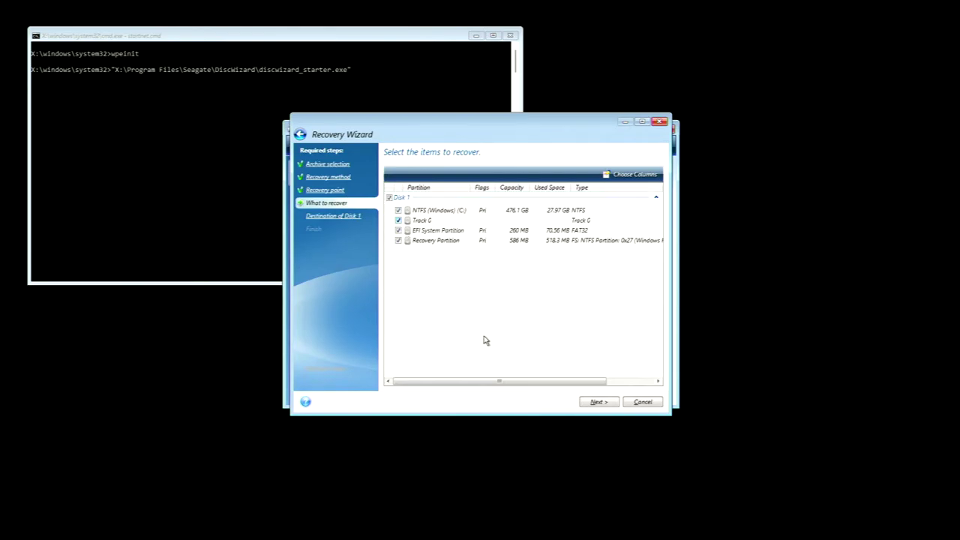
click(583, 403)
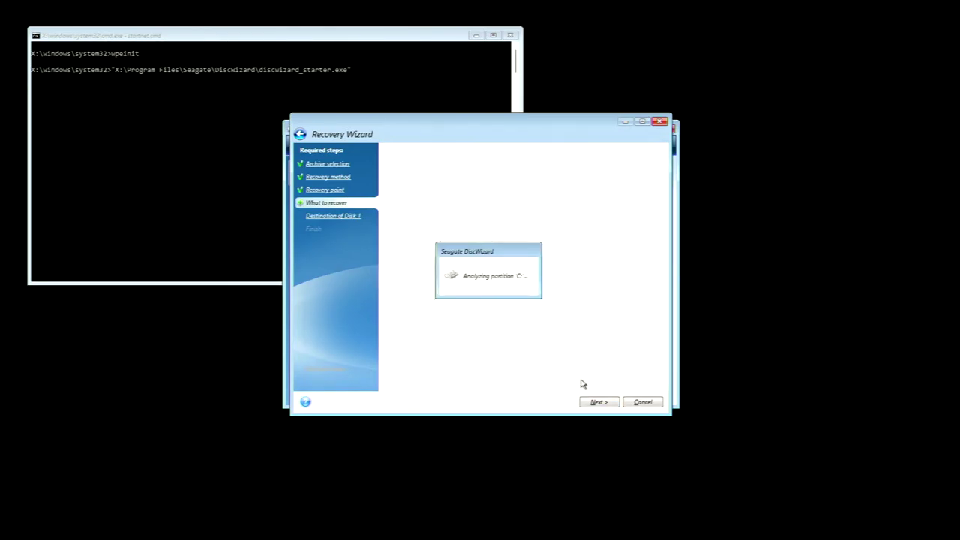
click(385, 205)
click(390, 195)
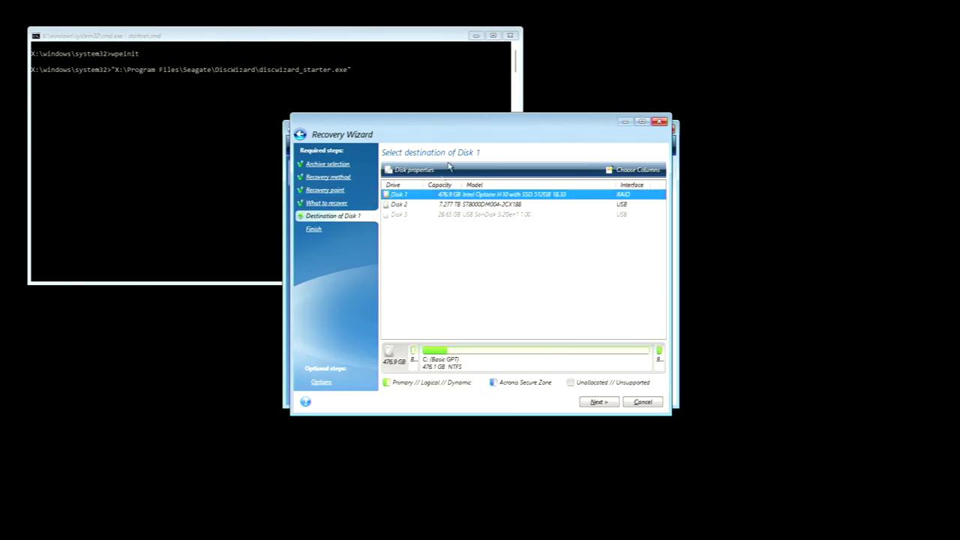
click(598, 403)
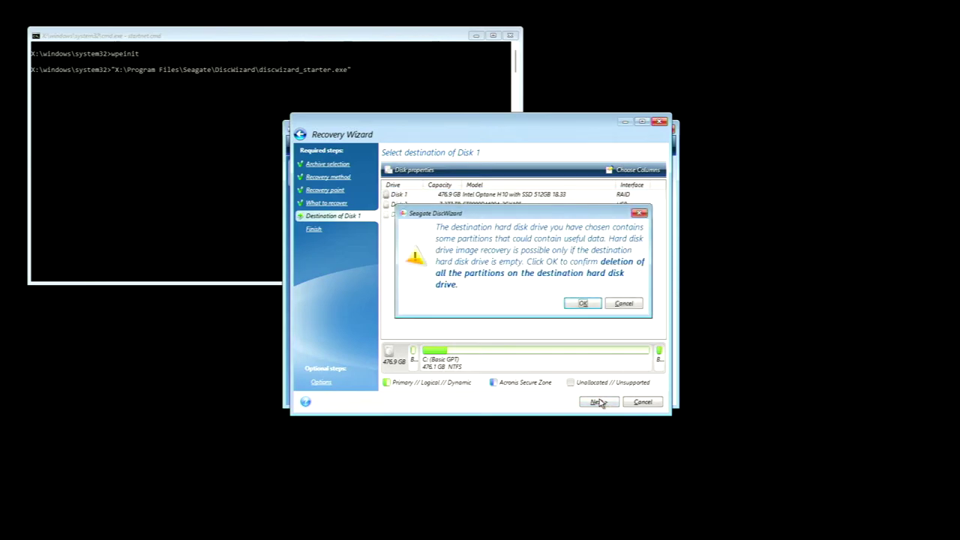
click(580, 306)
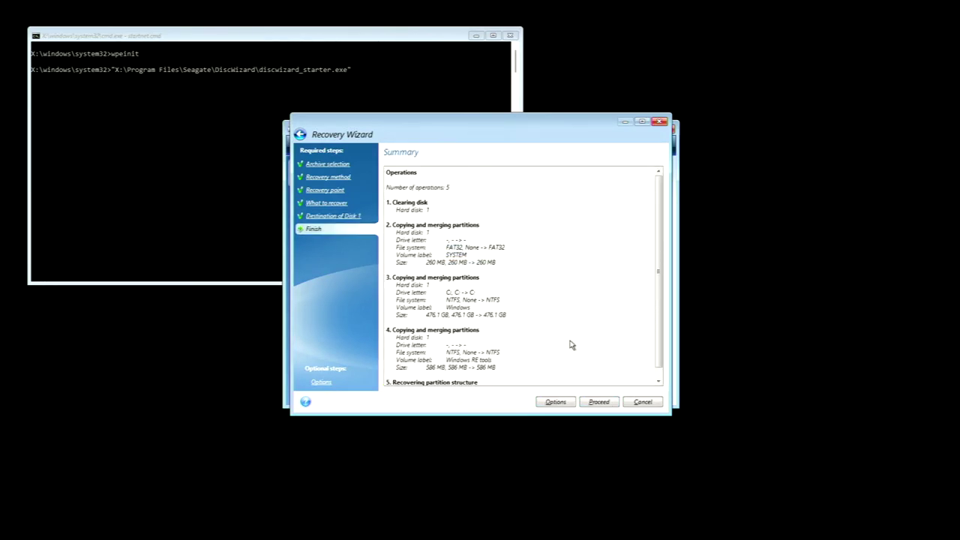
Run the disk recovery, acknowledge its completion and close Seagate DiscWizard to reboot into Windows
click(594, 402)
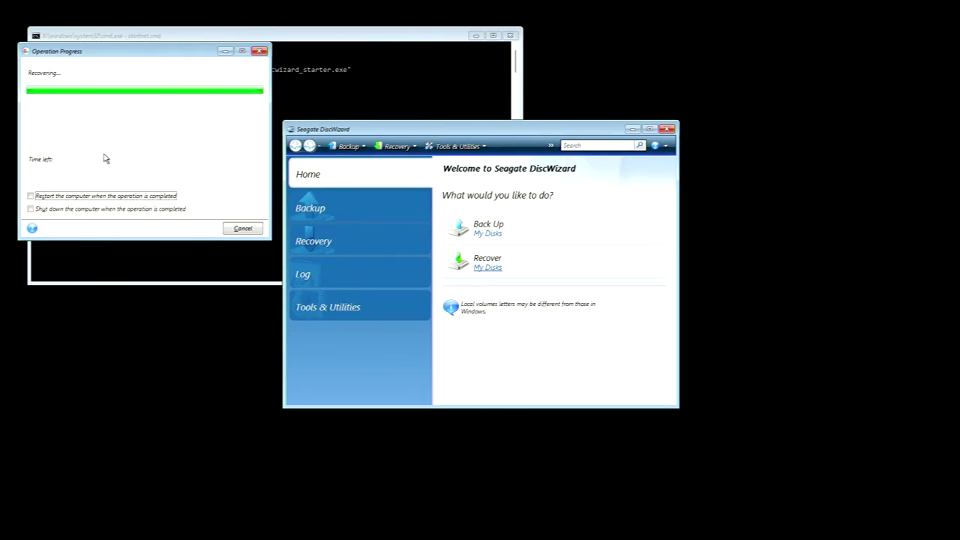
drag(104, 57, 107, 128)
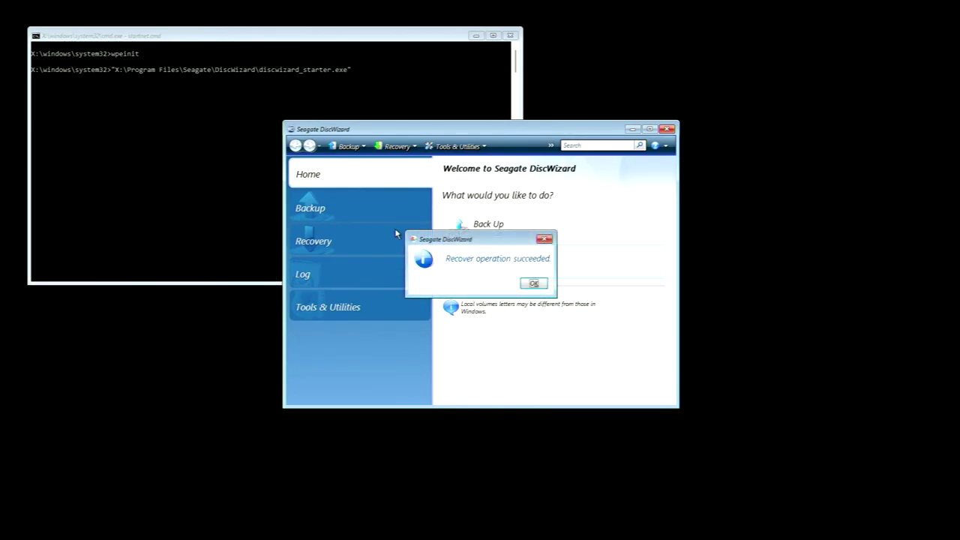
click(533, 284)
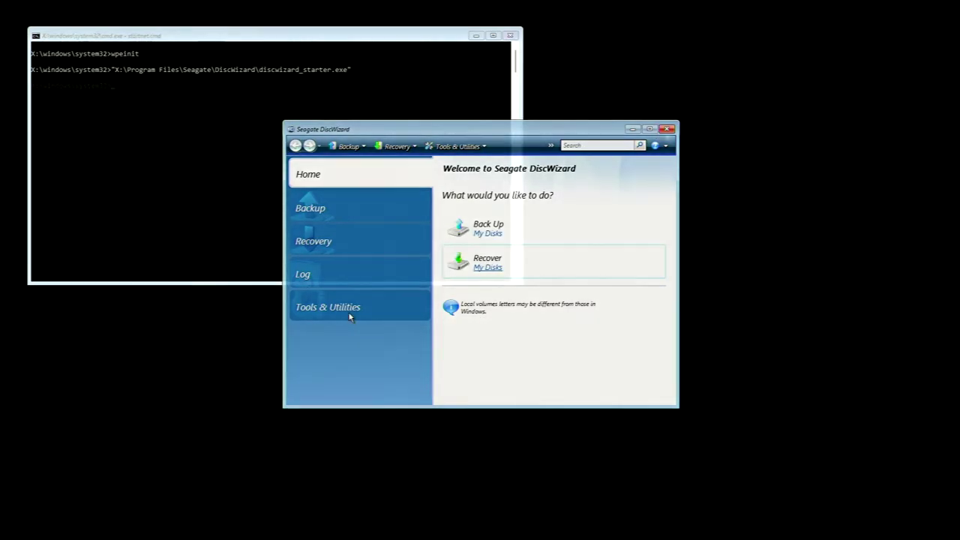
click(666, 129)
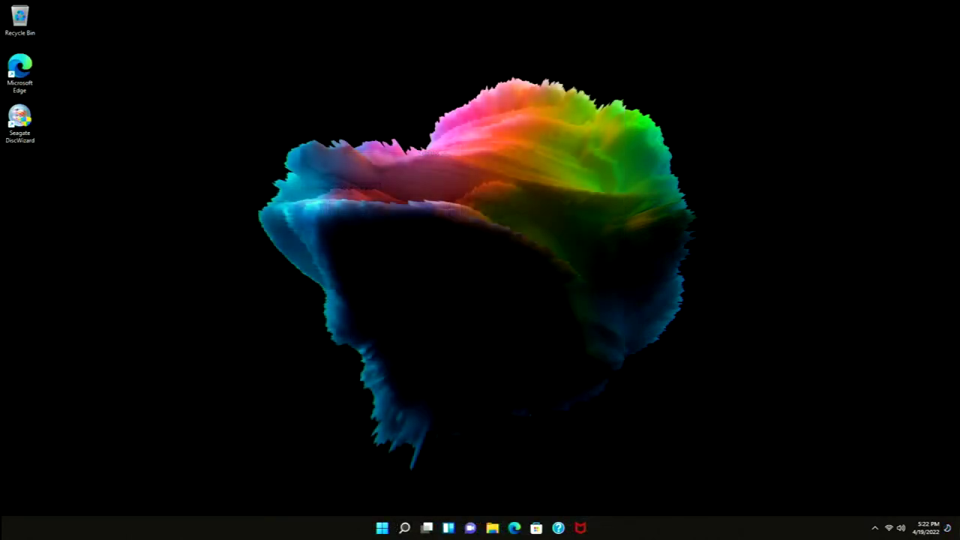
Remove the Widgets and Chat items from the taskbar, set its alignment to Left and close Settings
right_click(260, 525)
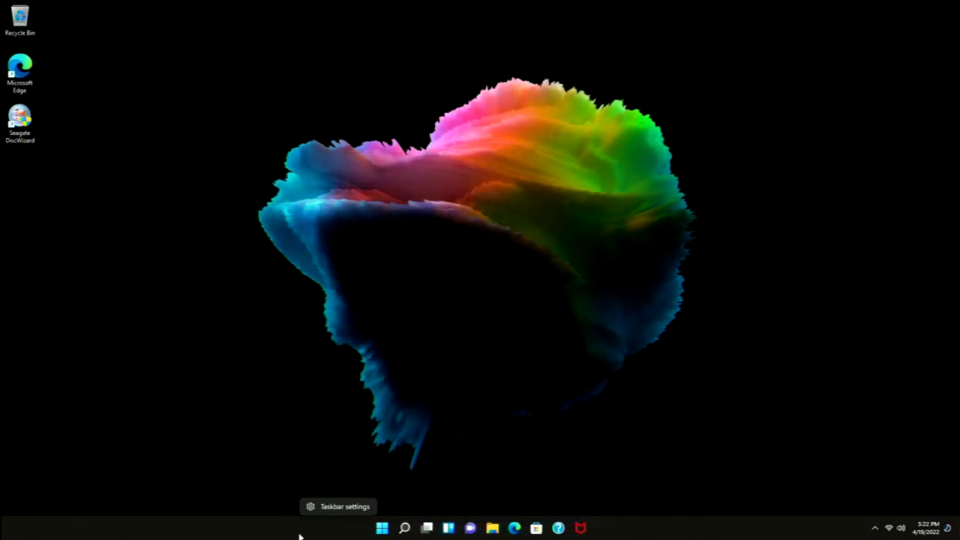
click(355, 512)
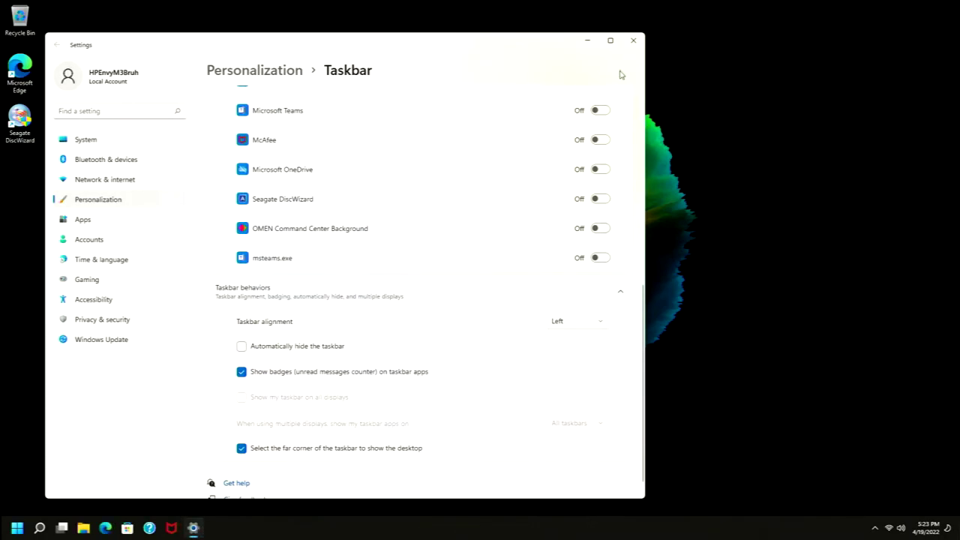
click(632, 44)
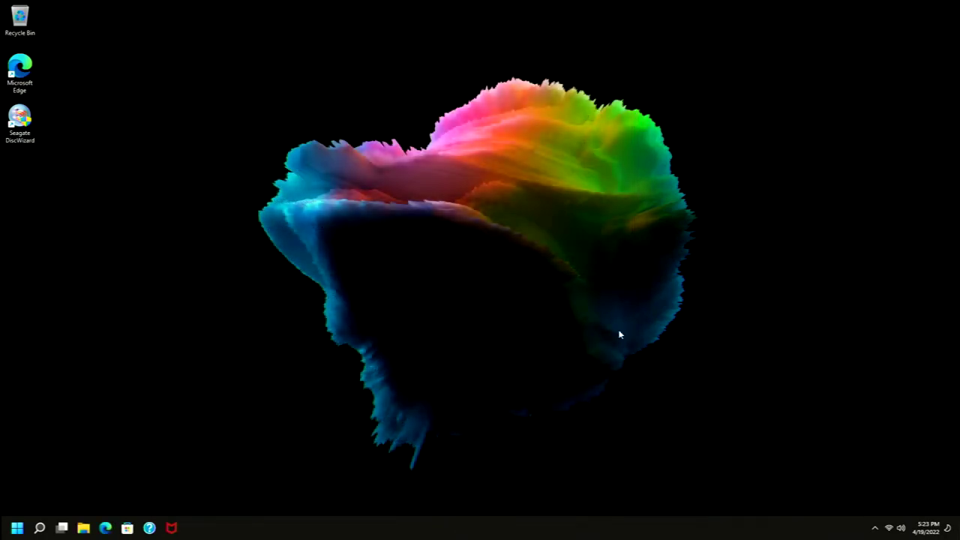
Search for the Add or remove programs setting and open the list of installed apps
key(super)
text(add)
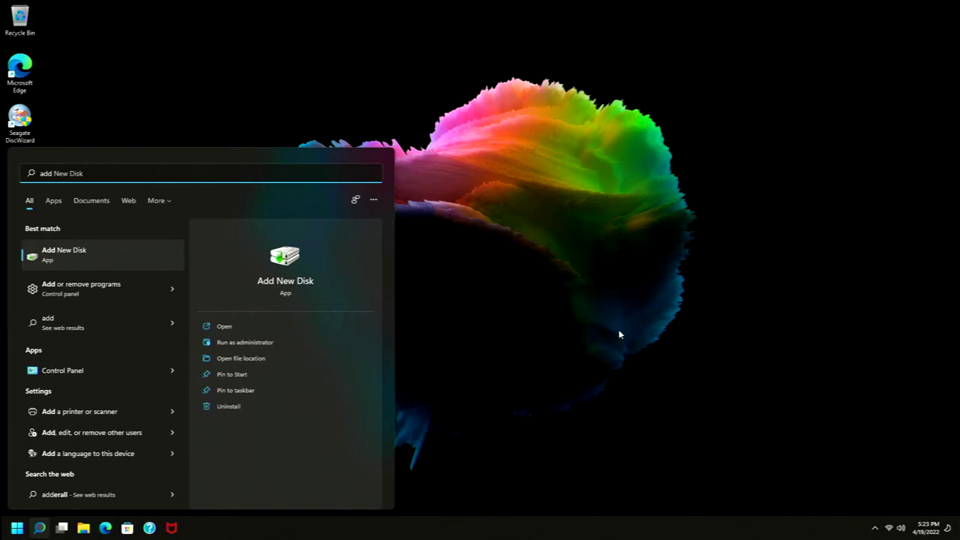
key(Down)
key(Return)
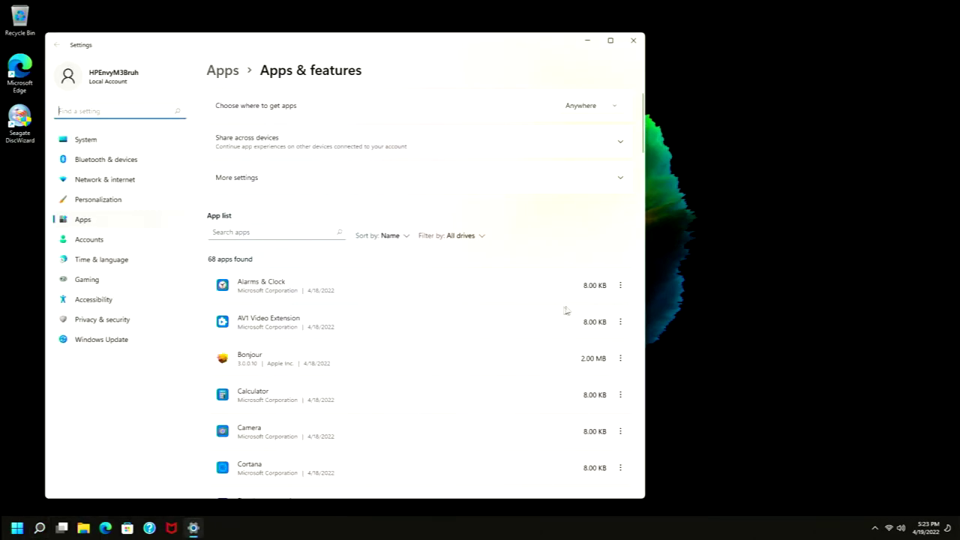
Look through the advanced options of Alarms & Clock and return to the app list
click(621, 285)
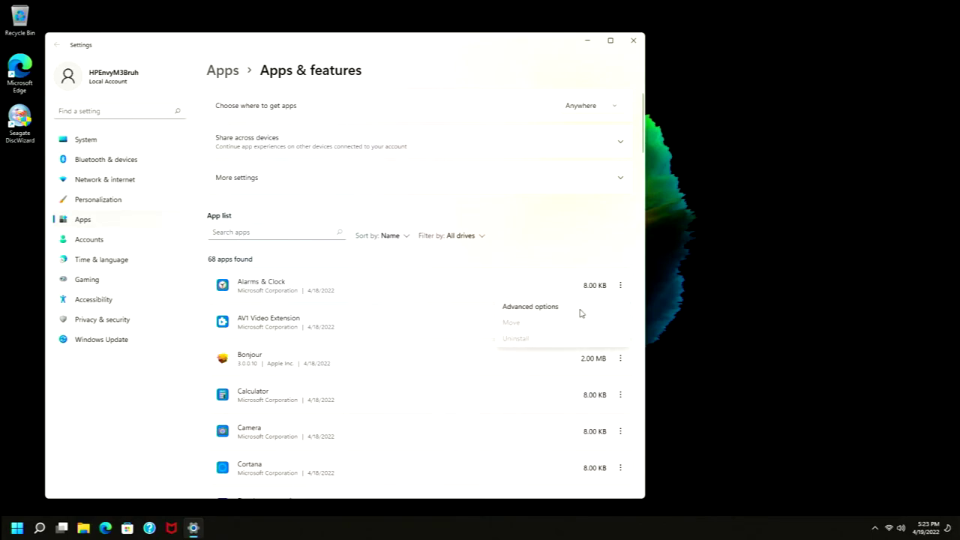
click(599, 309)
scroll(317, 266, down, 10)
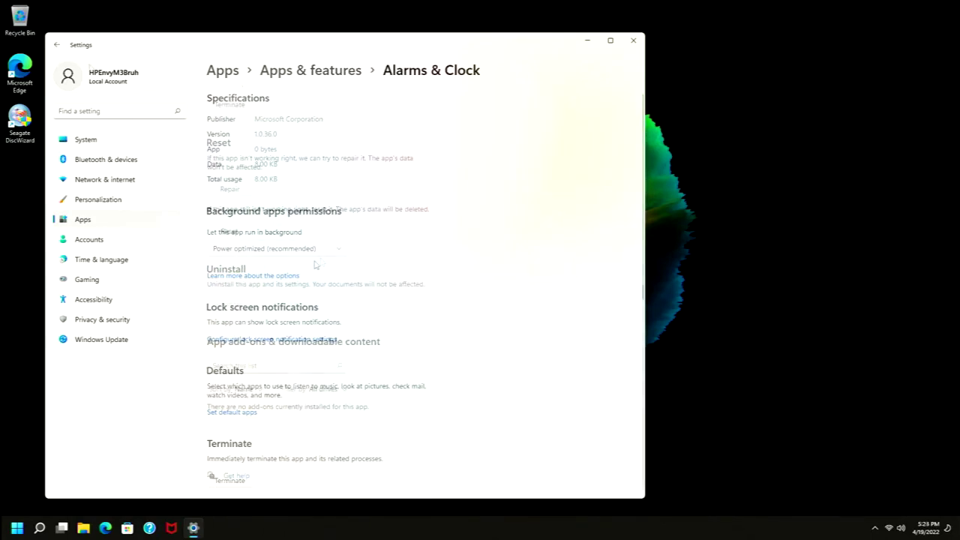
click(57, 45)
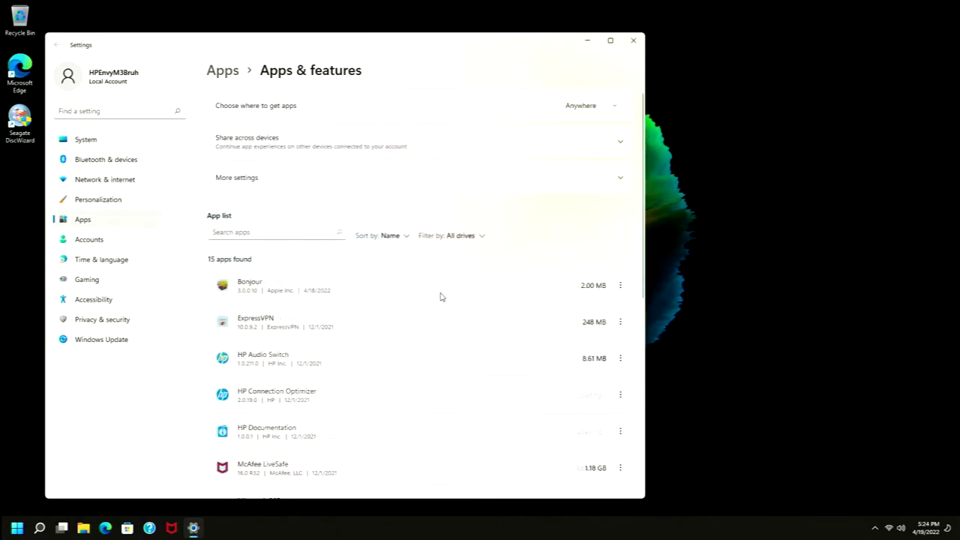
Turn off Cortana's microphone permission in its advanced options, check its remaining settings and return to the app list
scroll(456, 313, down, 3)
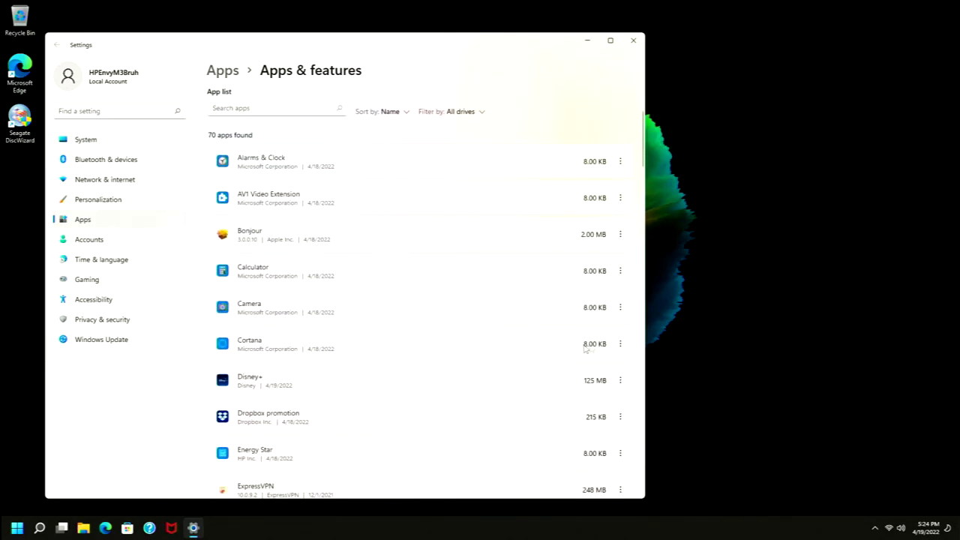
click(620, 344)
click(539, 360)
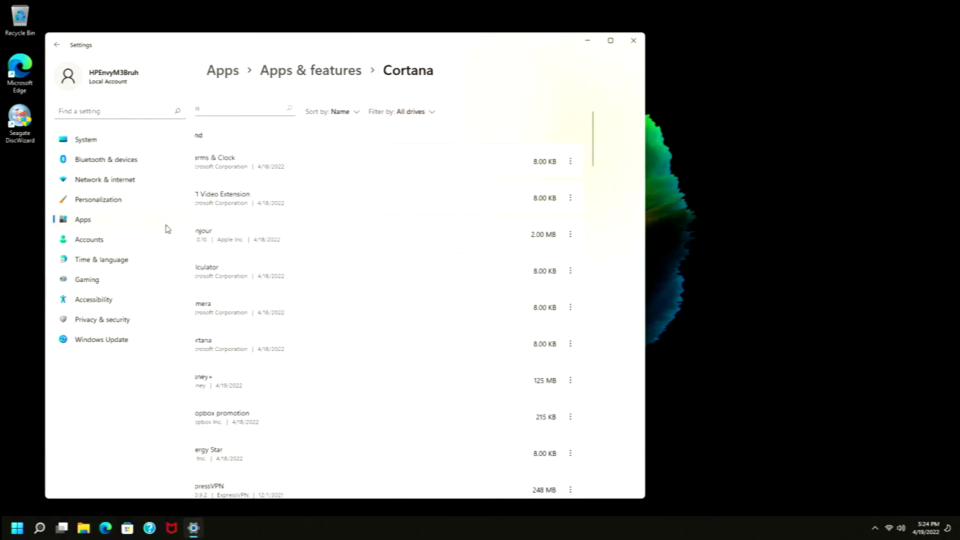
click(214, 247)
scroll(432, 350, down, 2)
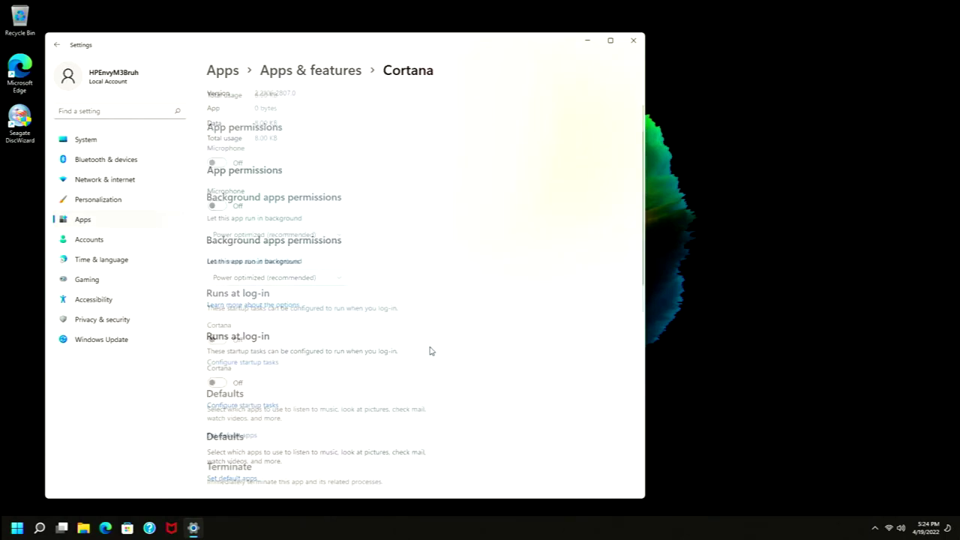
scroll(328, 340, down, 1)
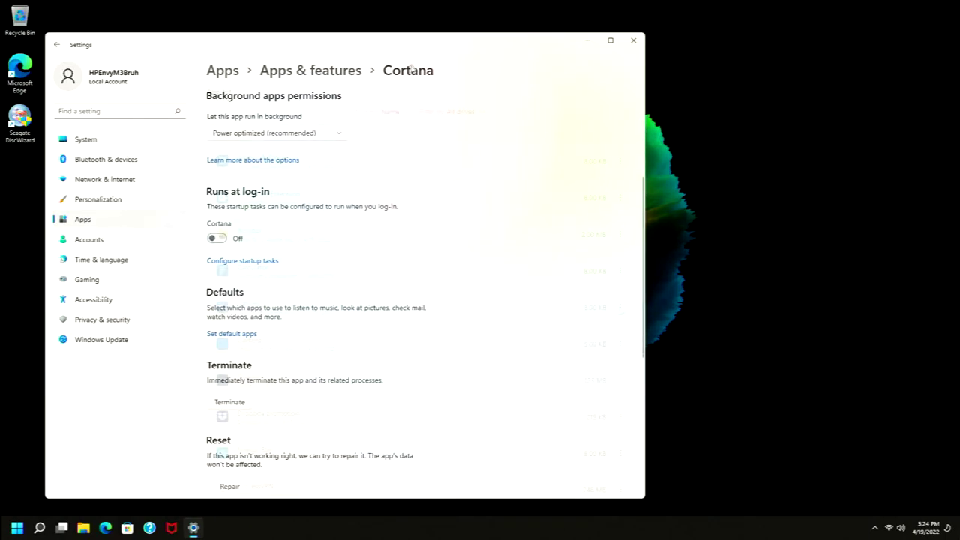
click(311, 70)
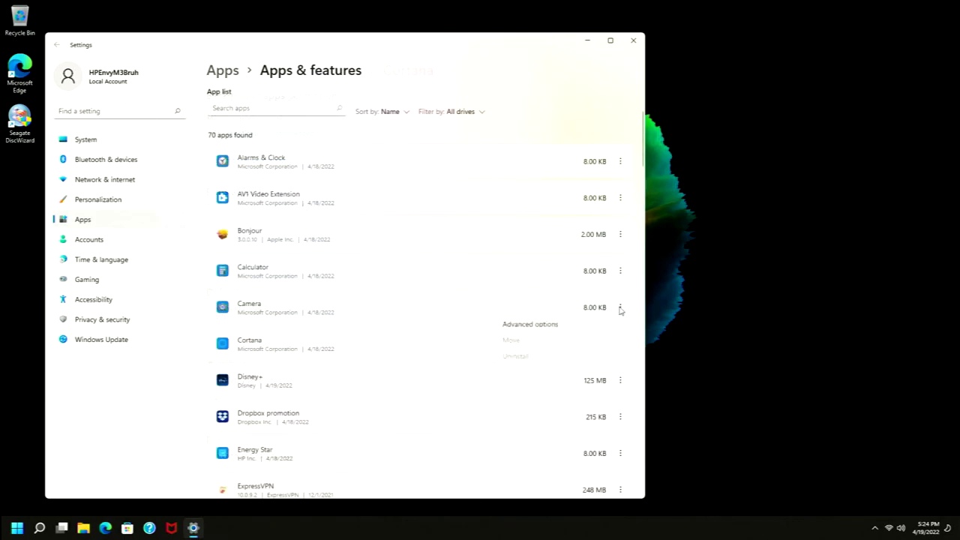
Turn off the Camera, Microphone and Videos permissions for the Camera app and return to the app list
click(568, 330)
click(211, 283)
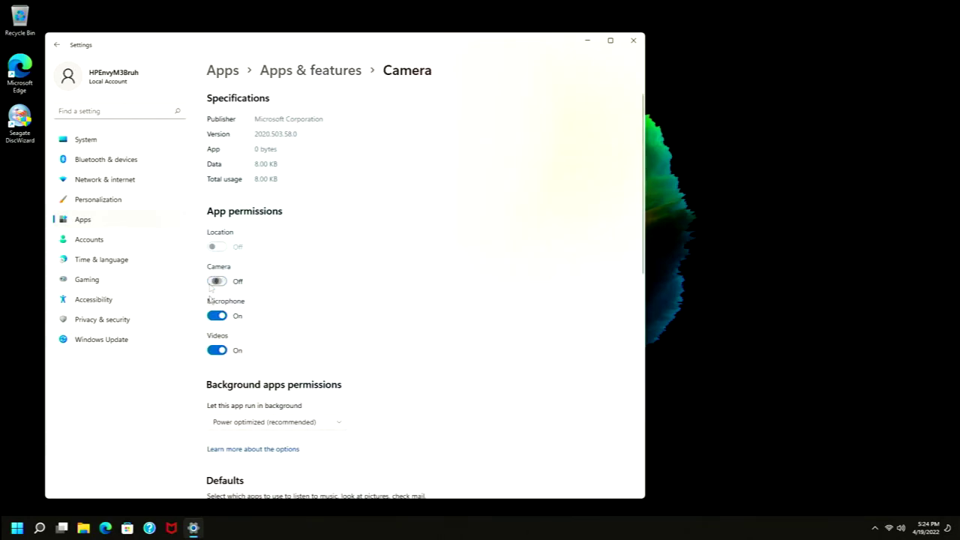
click(214, 316)
click(213, 350)
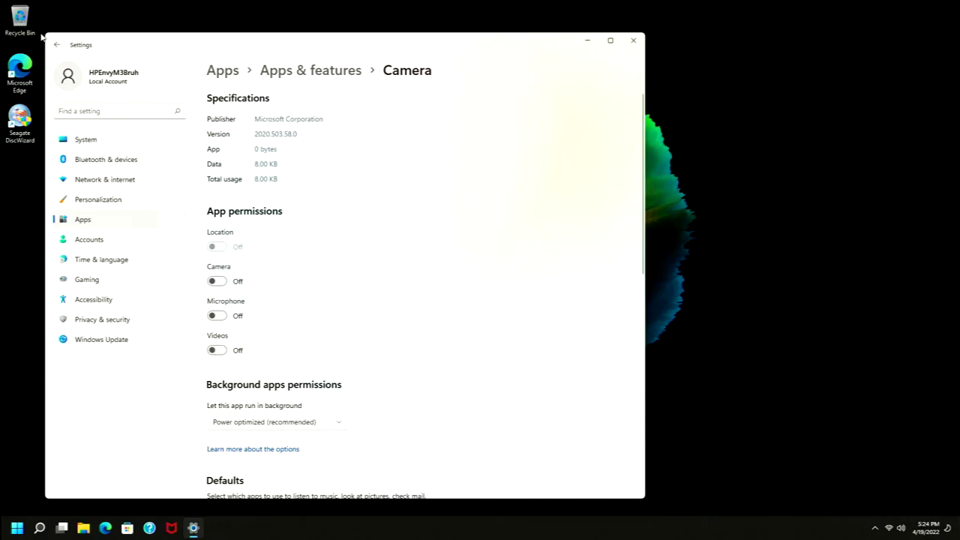
click(56, 44)
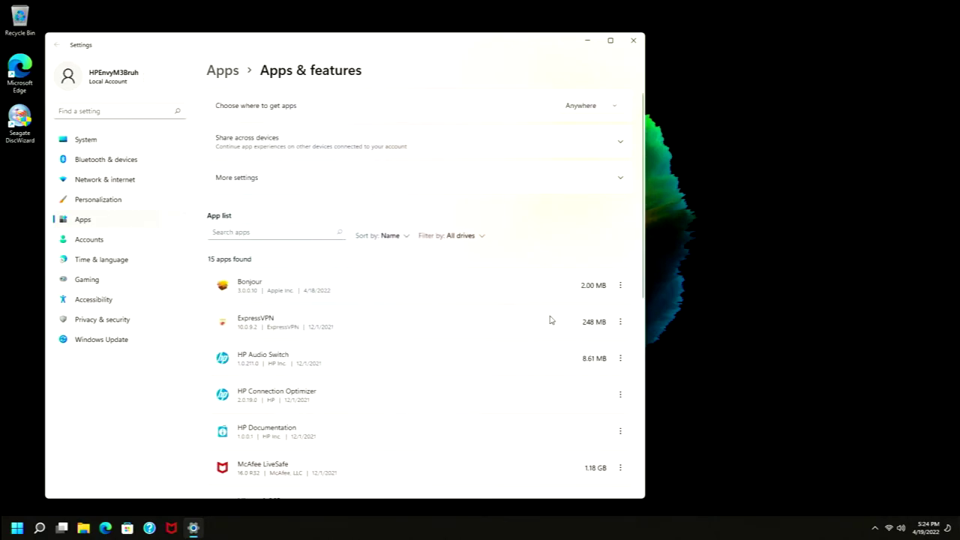
Uninstall the Disney+ and Dropbox promotion apps
scroll(587, 393, down, 1)
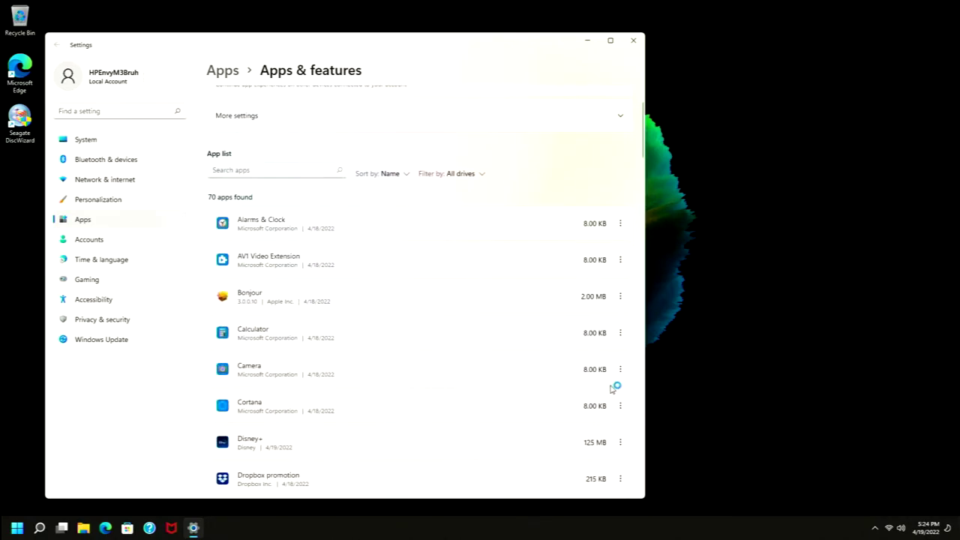
scroll(615, 386, down, 1)
click(621, 381)
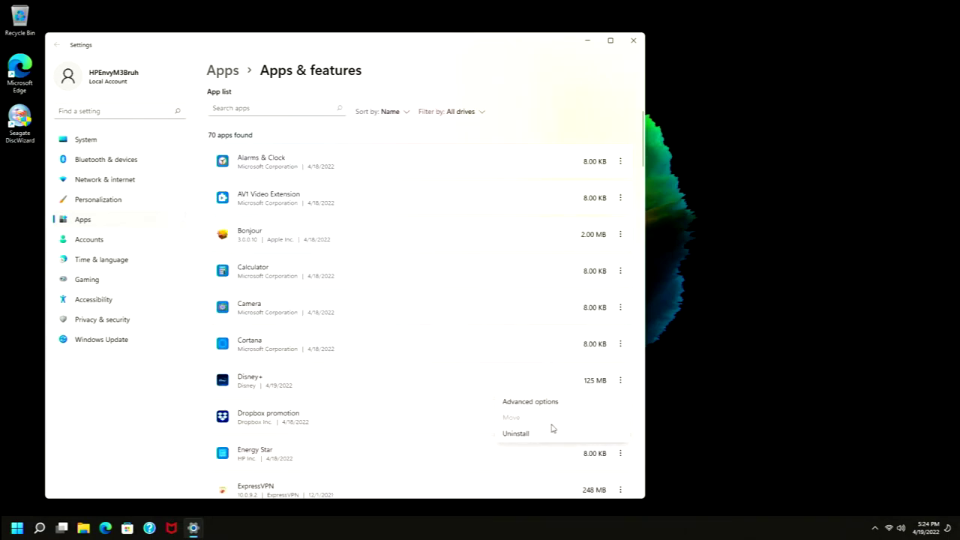
click(534, 441)
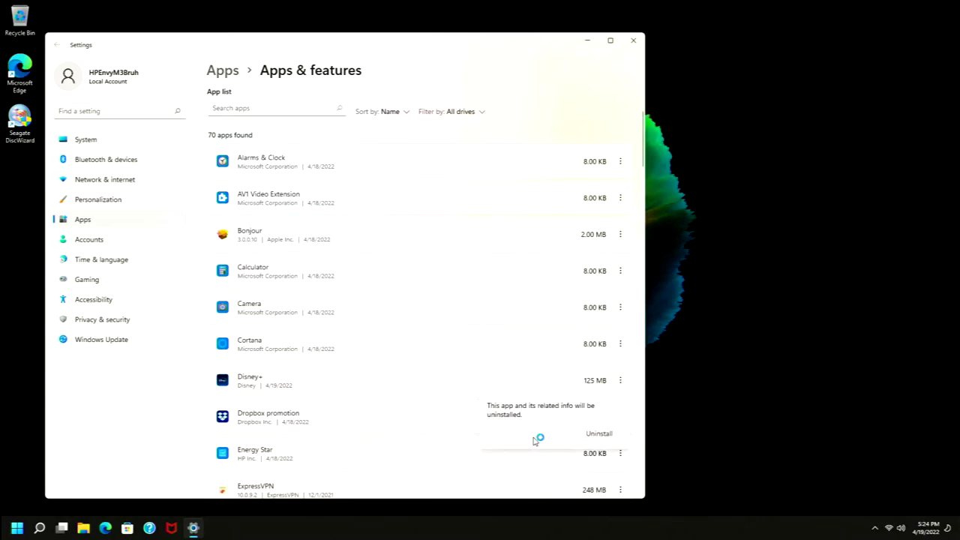
click(537, 441)
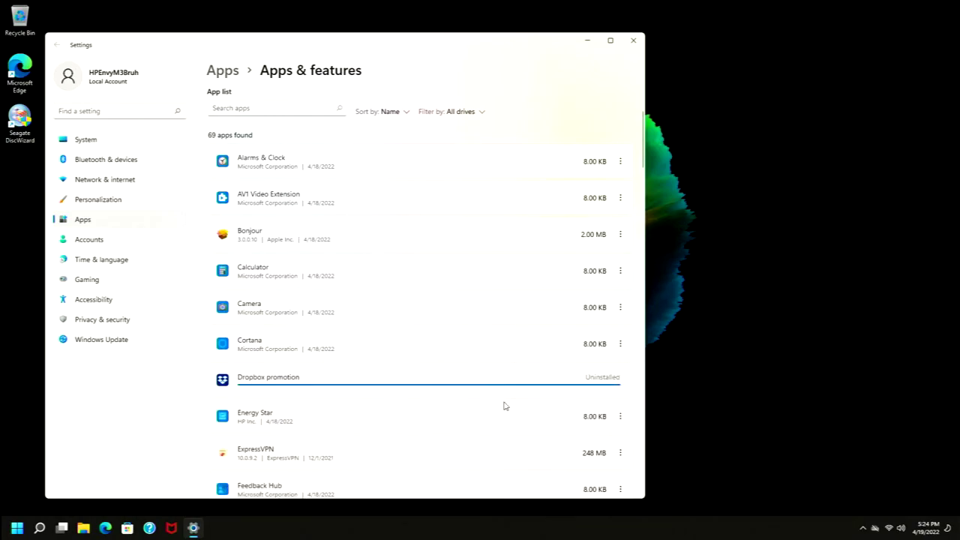
Uninstall the HP Energy Star app and confirm its removal
scroll(518, 400, down, 2)
scroll(619, 361, down, 2)
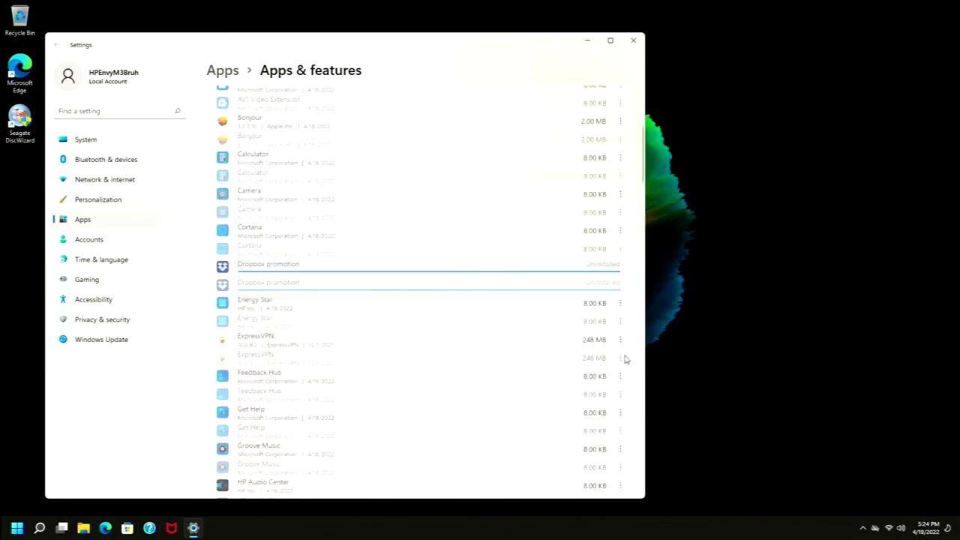
click(621, 257)
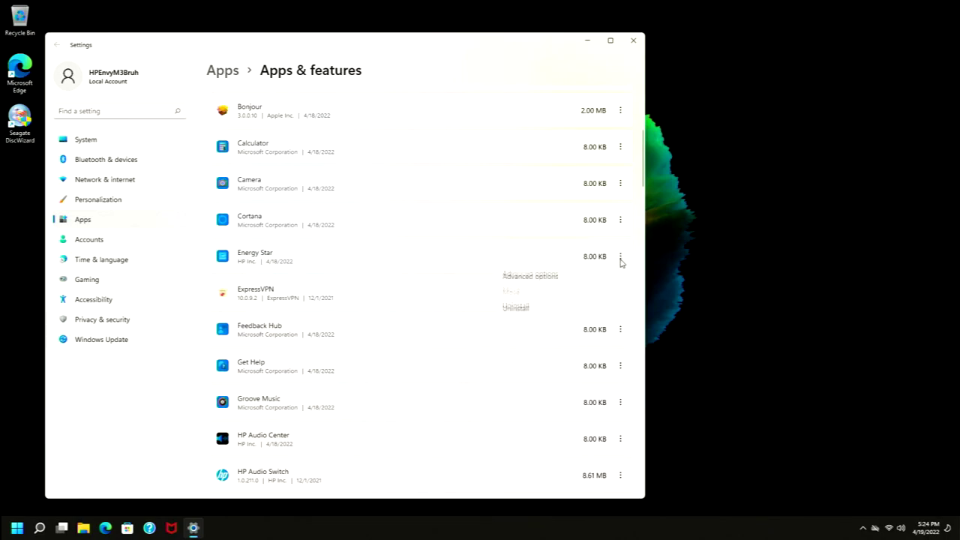
click(538, 315)
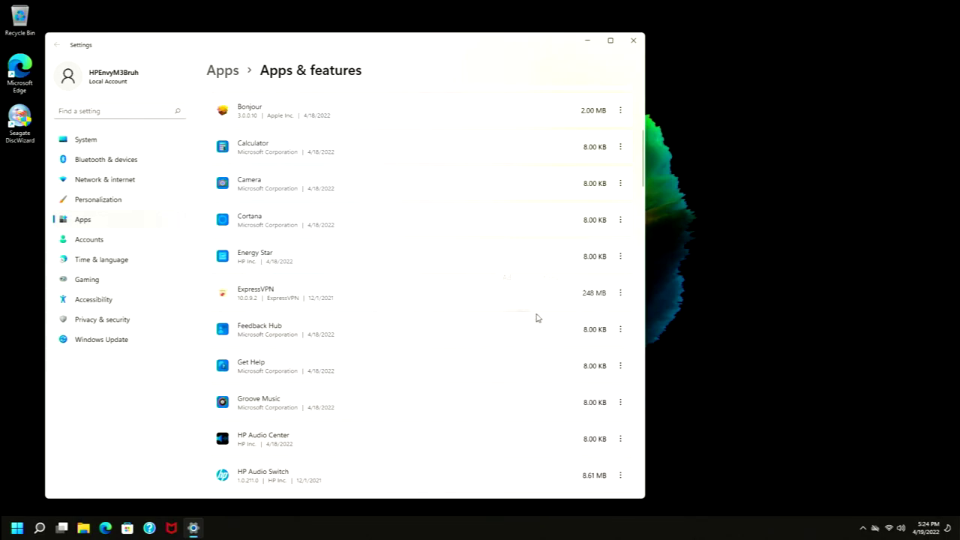
click(589, 310)
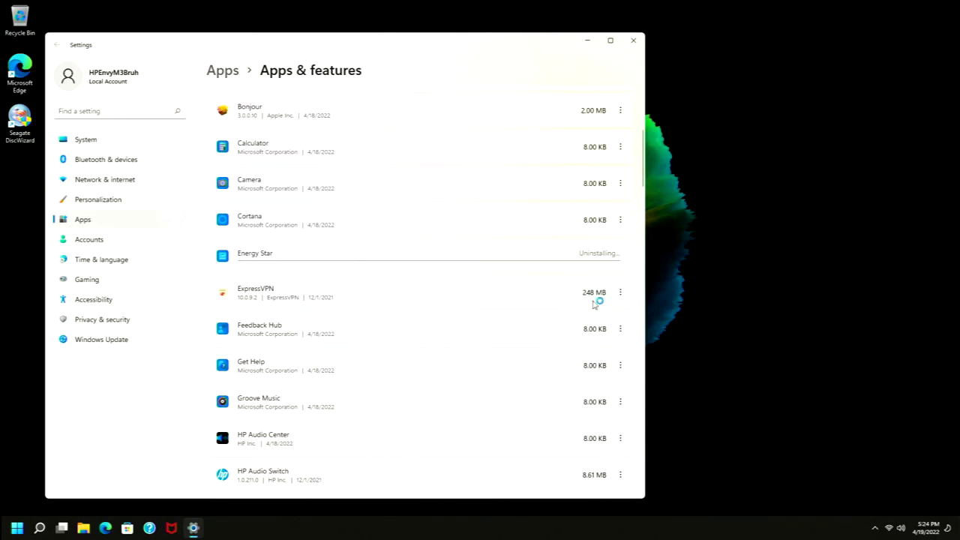
Uninstall ExpressVPN, allowing it to make changes to the device, and minimize its uninstaller window
click(620, 294)
click(533, 328)
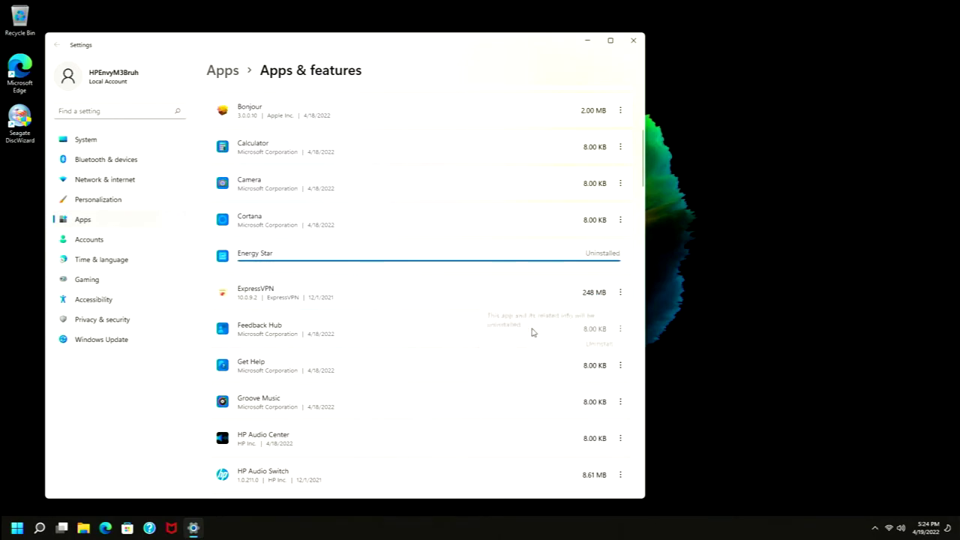
click(601, 351)
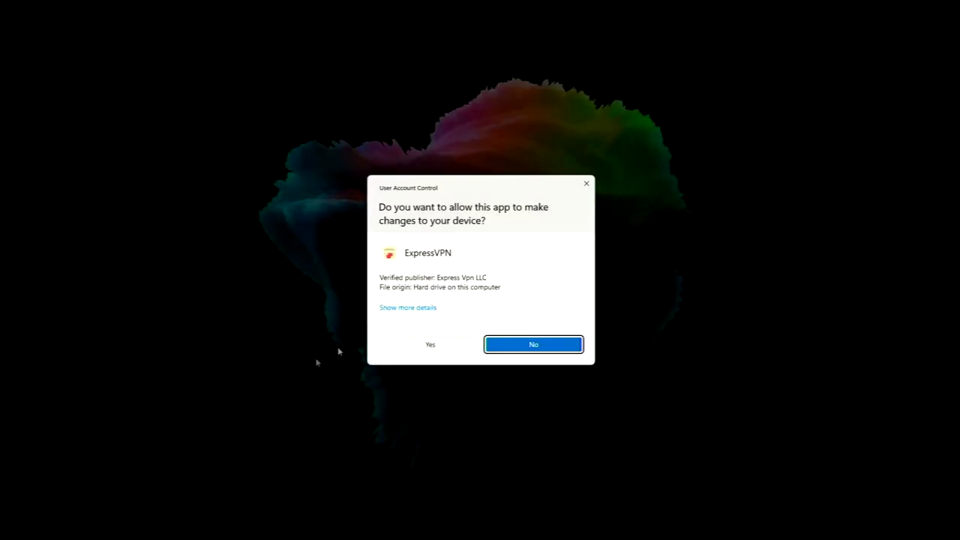
click(398, 344)
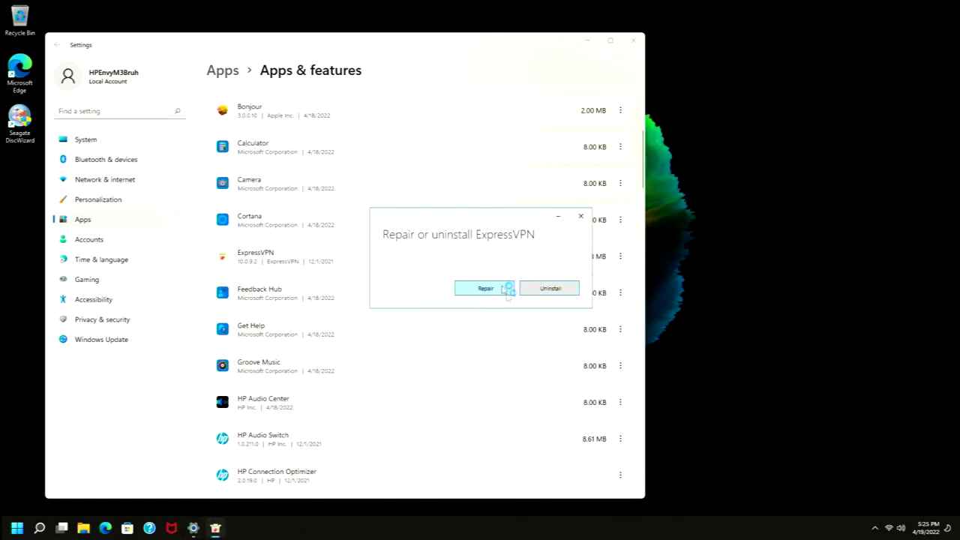
click(552, 292)
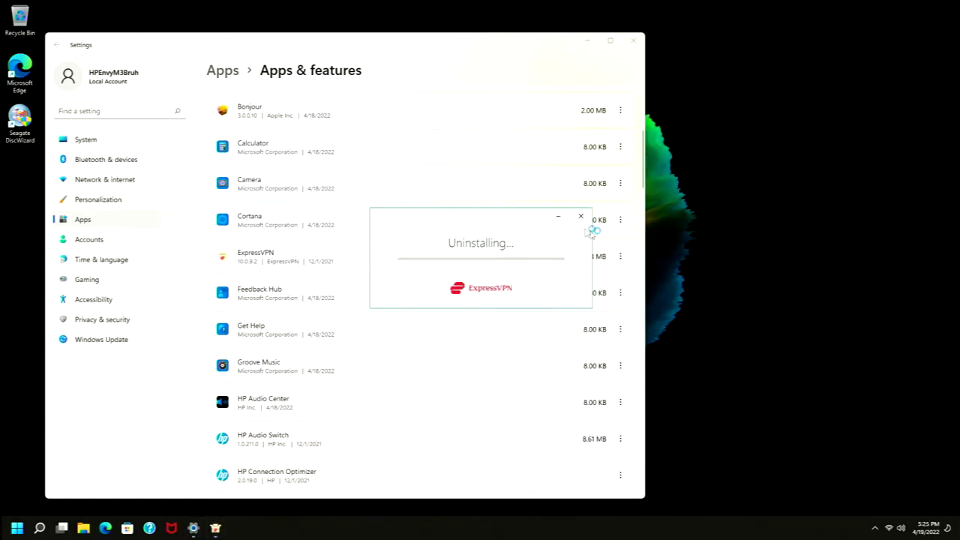
click(559, 217)
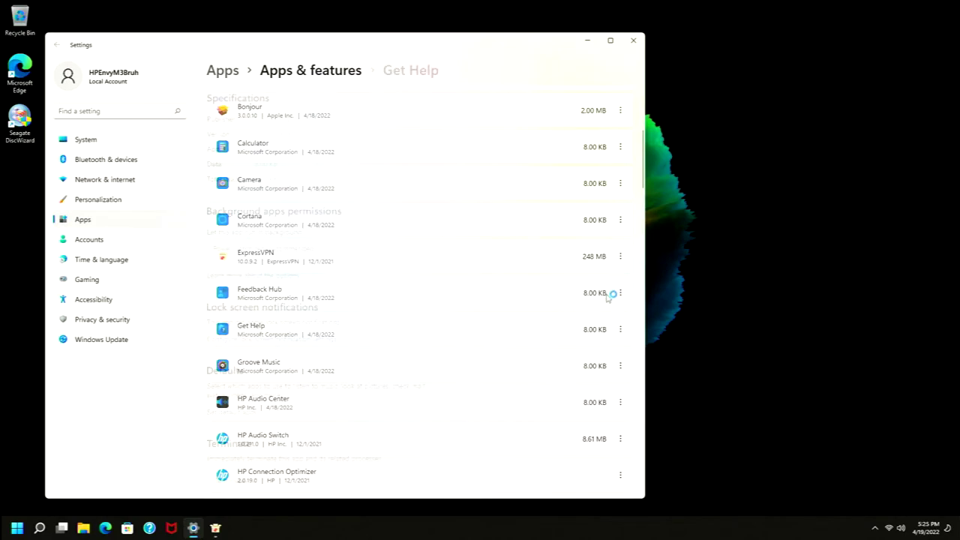
Set the Get Help app's background permission to Never, review its other options and return to the app list
click(278, 248)
click(266, 267)
scroll(418, 300, down, 3)
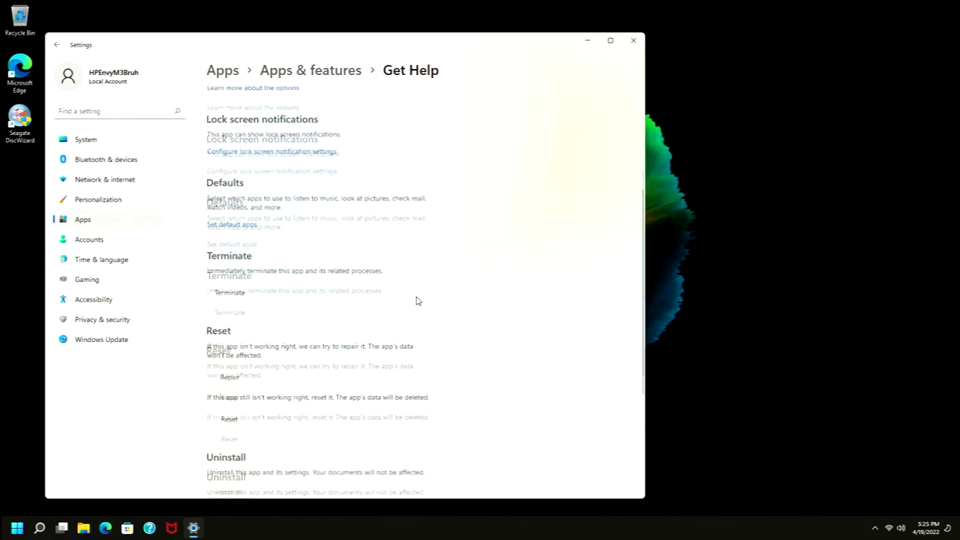
scroll(418, 301, up, 5)
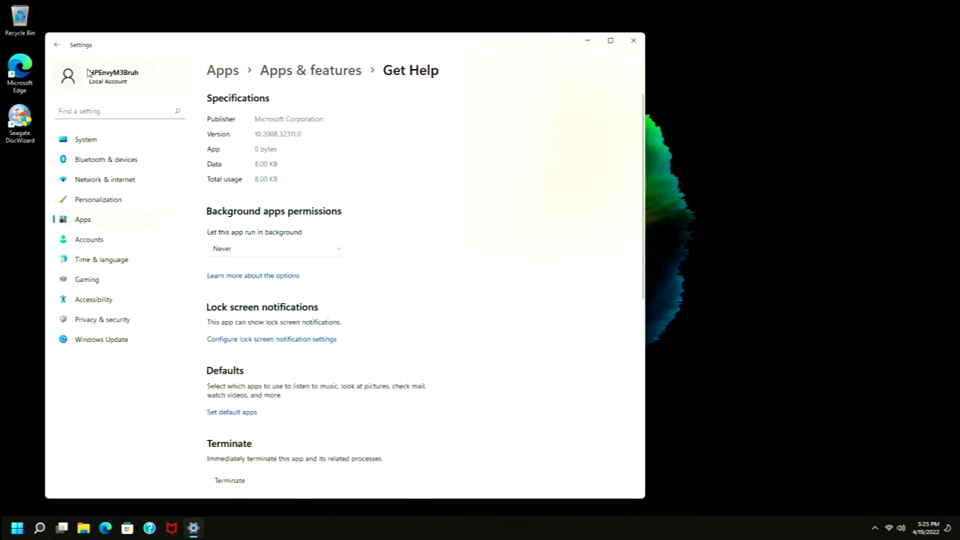
click(57, 45)
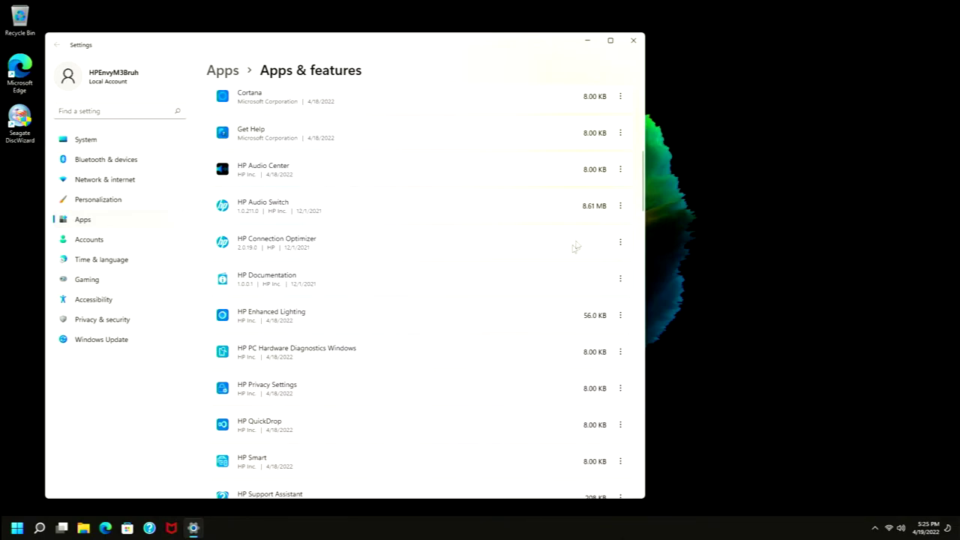
Uninstall HP Documentation and allow the Windows Command Processor to make changes
click(621, 280)
click(518, 319)
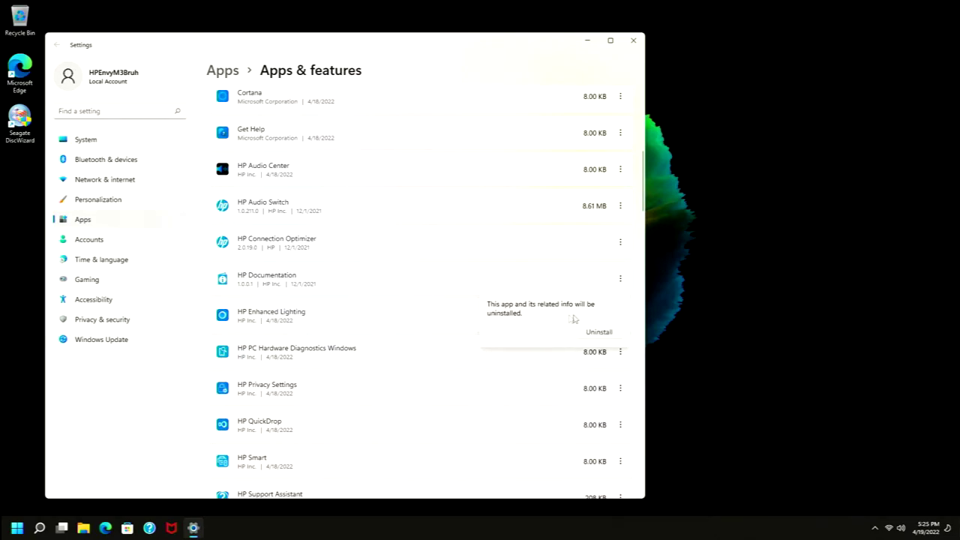
click(597, 331)
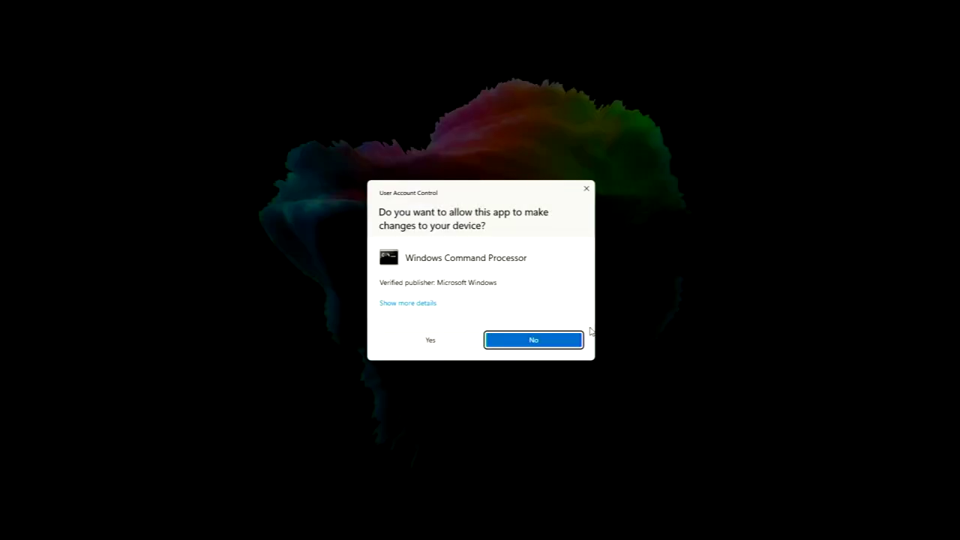
click(455, 345)
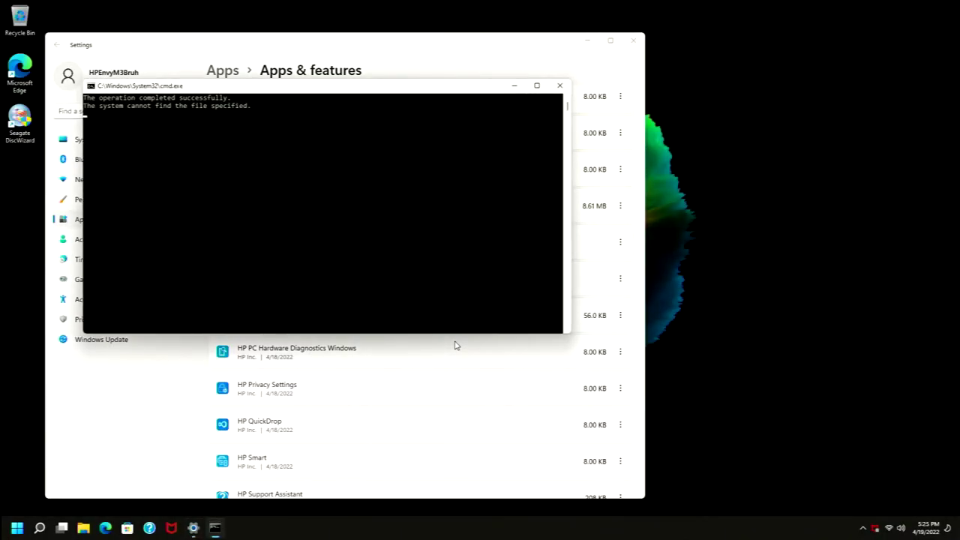
Uninstall HP Enhanced Lighting and HP PC Hardware Diagnostics Windows
click(619, 279)
click(519, 337)
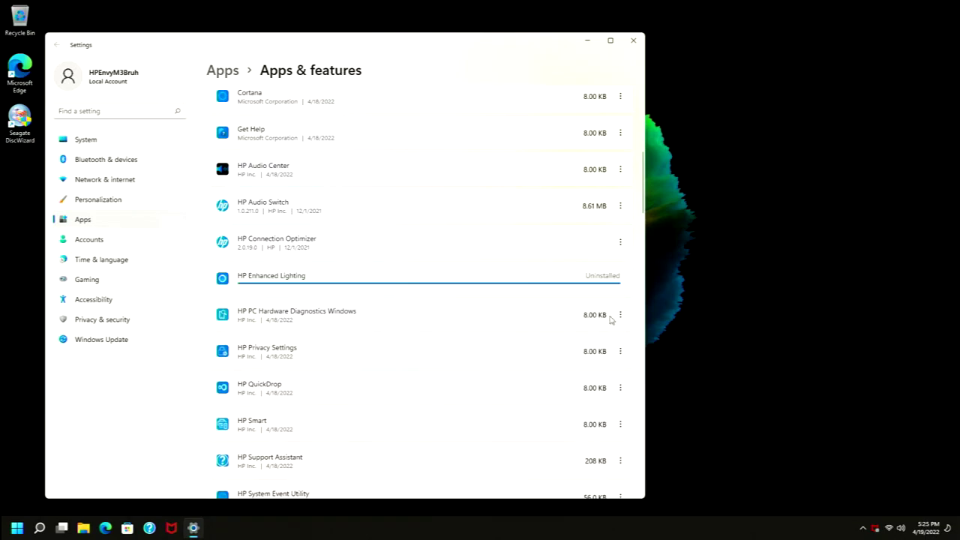
click(618, 315)
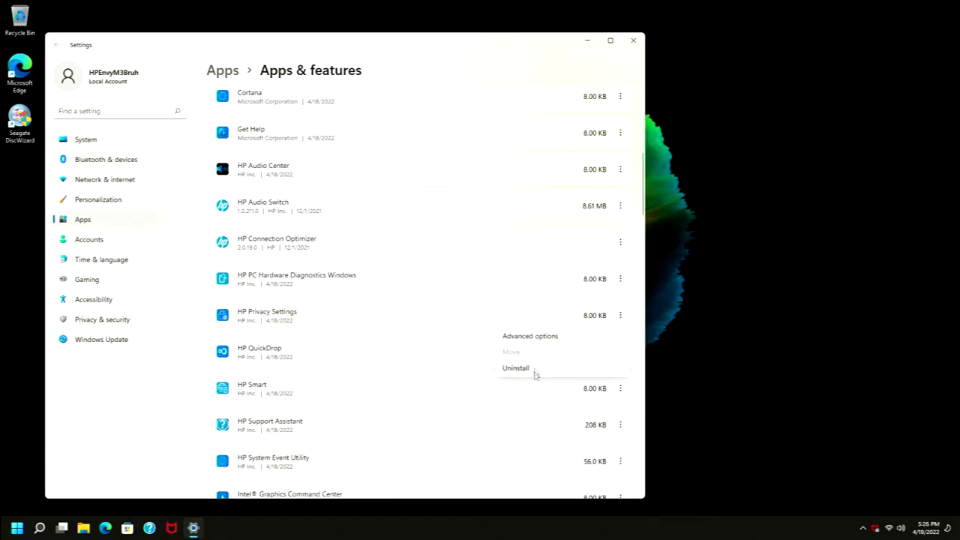
click(536, 369)
click(600, 331)
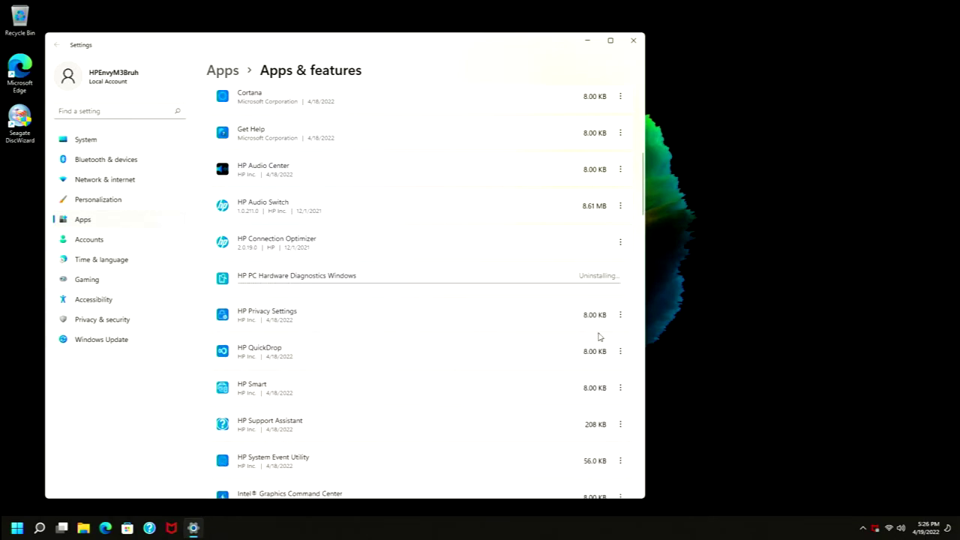
Uninstall HP Privacy Settings and HP QuickDrop
click(619, 315)
click(530, 368)
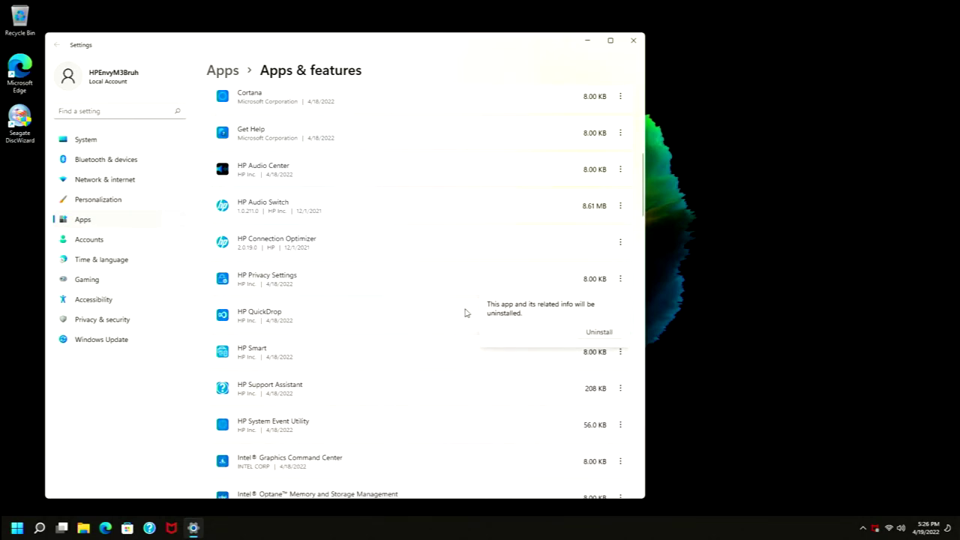
click(600, 332)
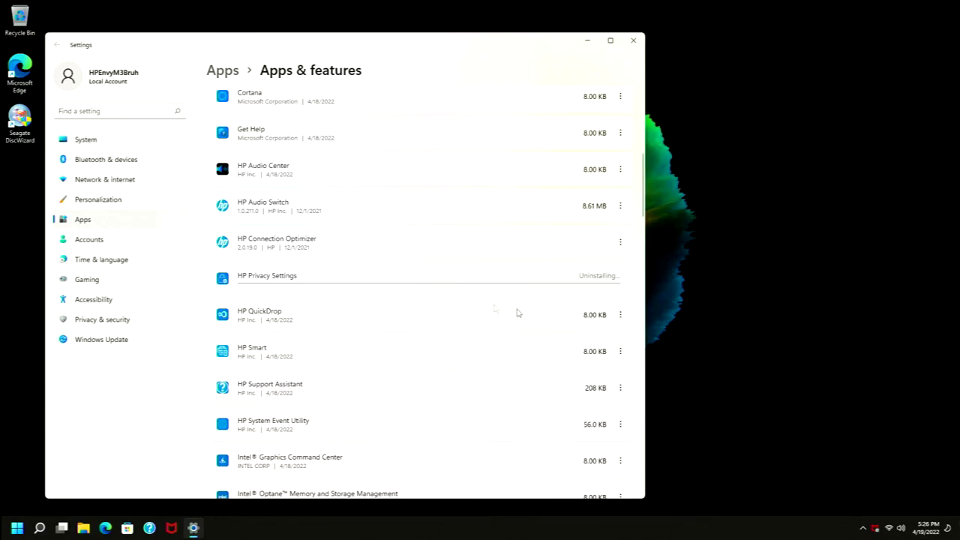
click(619, 315)
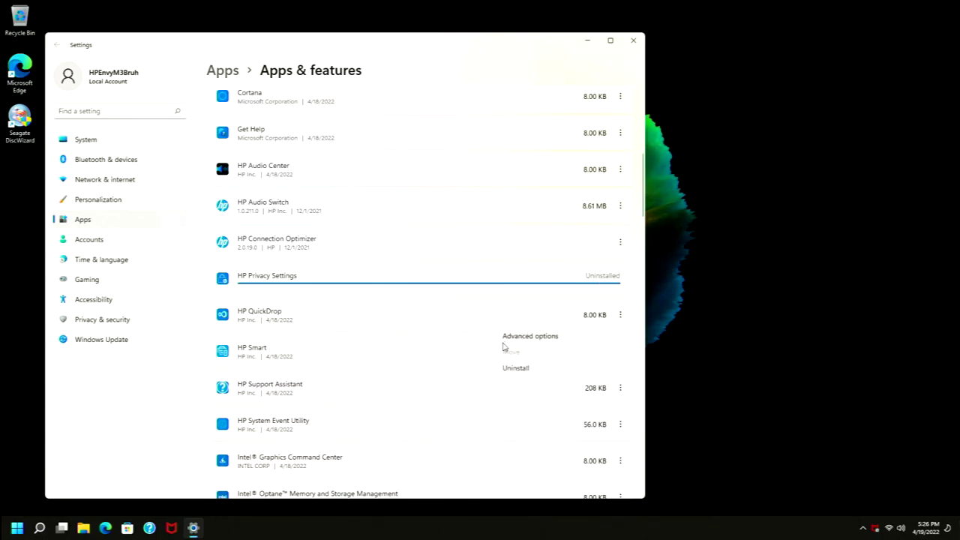
click(502, 369)
click(600, 332)
Uninstall HP Smart and HP Support Assistant
click(626, 321)
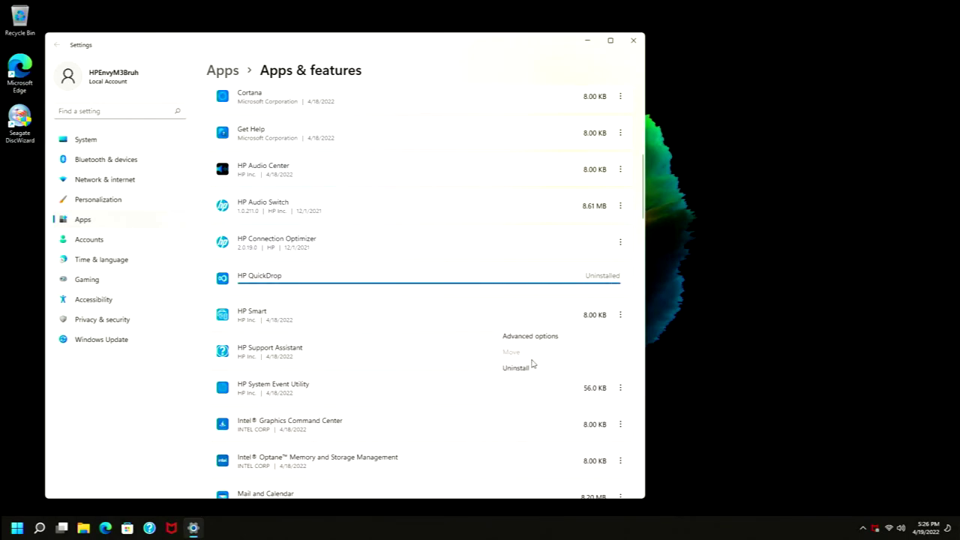
click(529, 369)
click(596, 369)
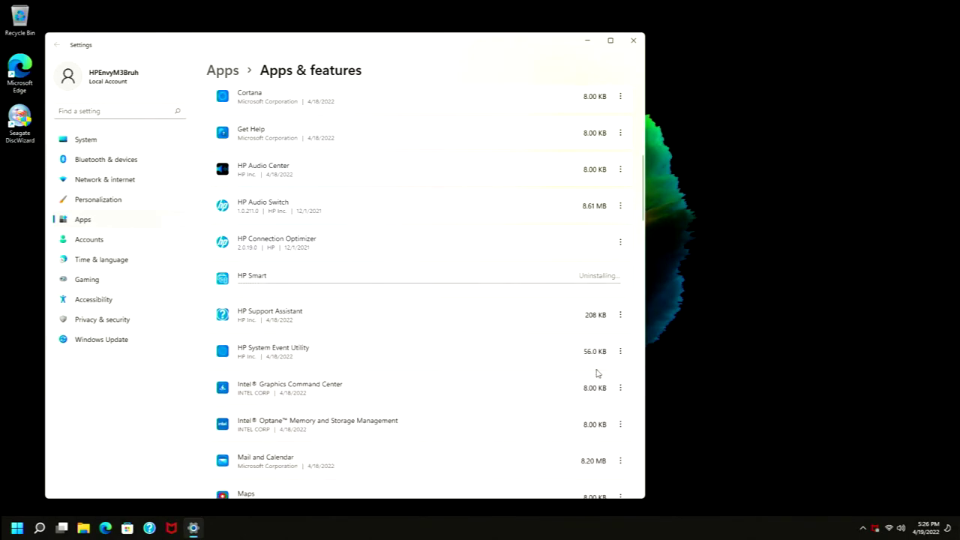
click(621, 315)
click(526, 367)
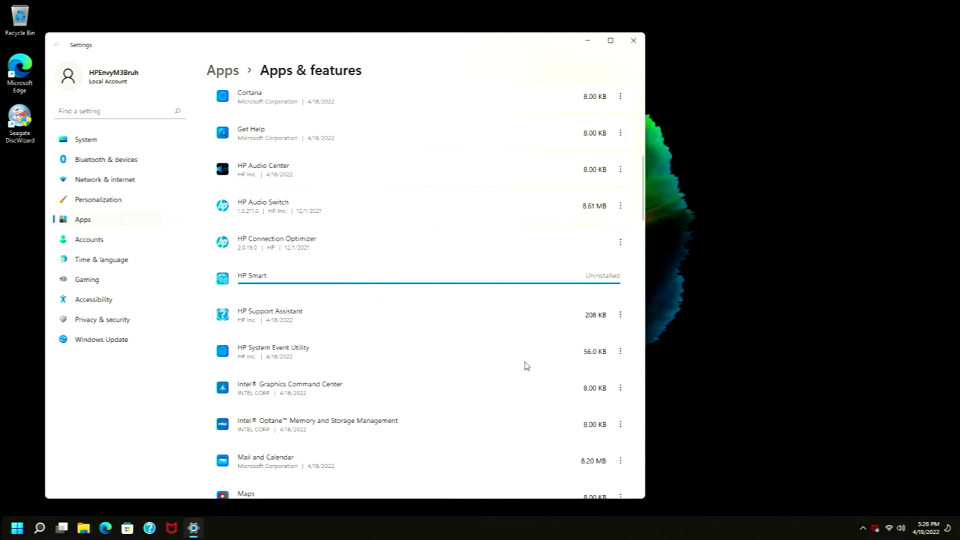
click(587, 368)
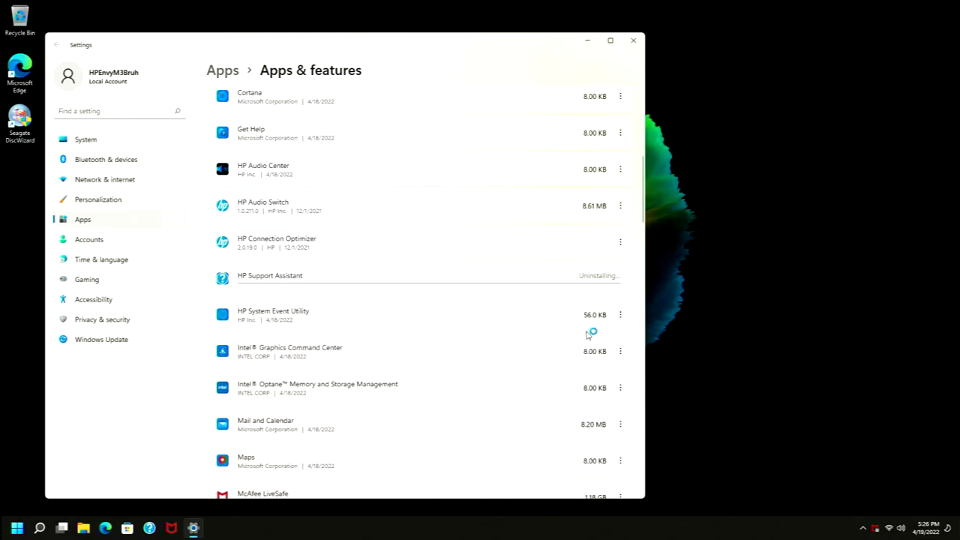
Uninstall HP System Event Utility
click(623, 316)
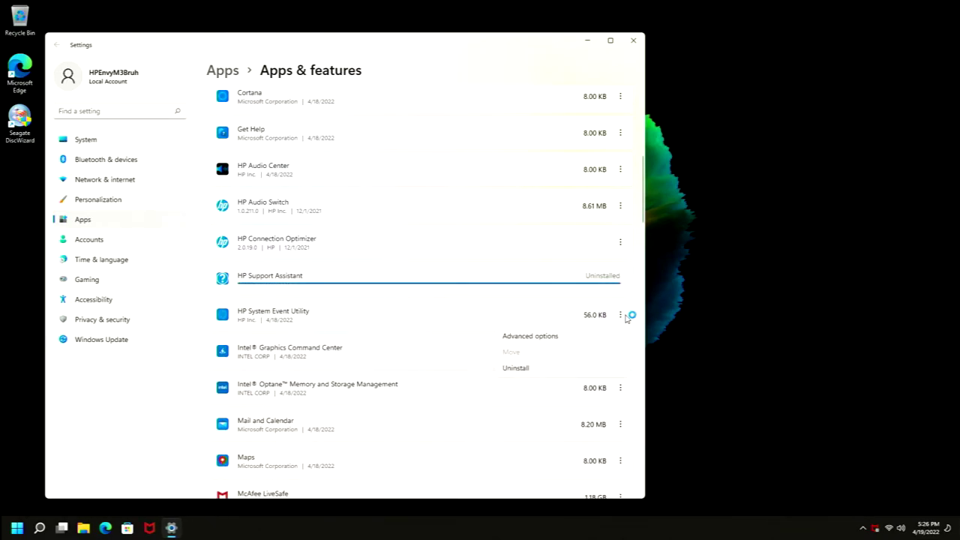
click(532, 369)
click(608, 331)
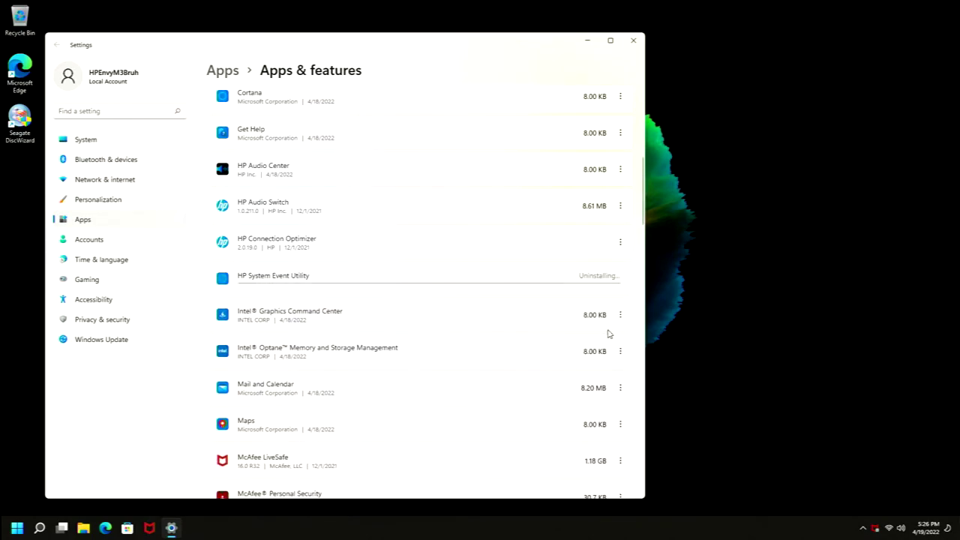
Uninstall Mail and Calendar, and choose to keep the HP Support Assistant settings and preferences
scroll(545, 327, down, 1)
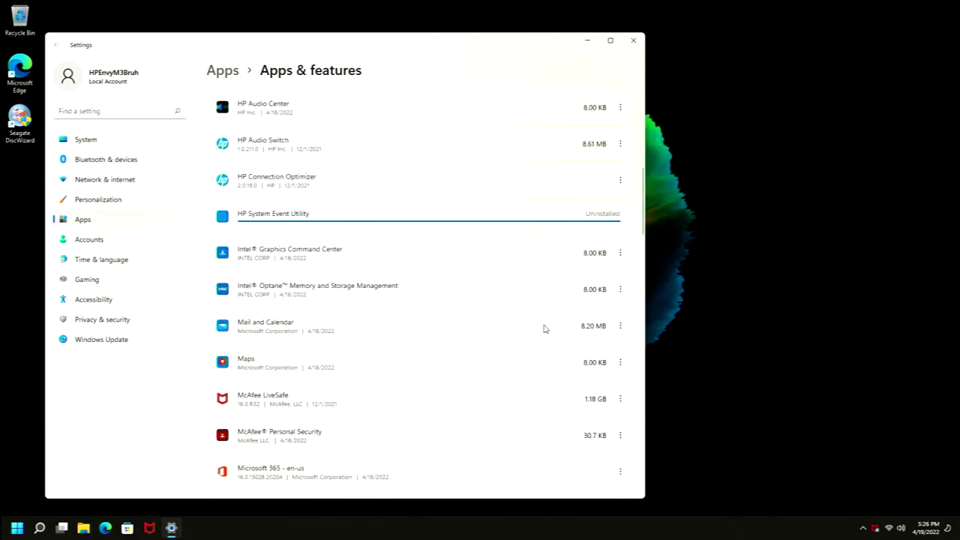
click(619, 327)
click(529, 384)
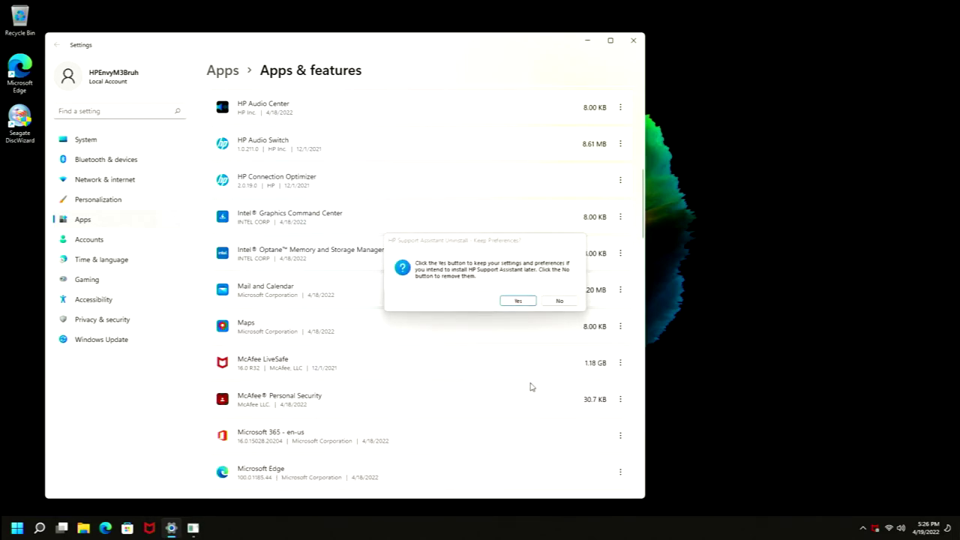
click(519, 301)
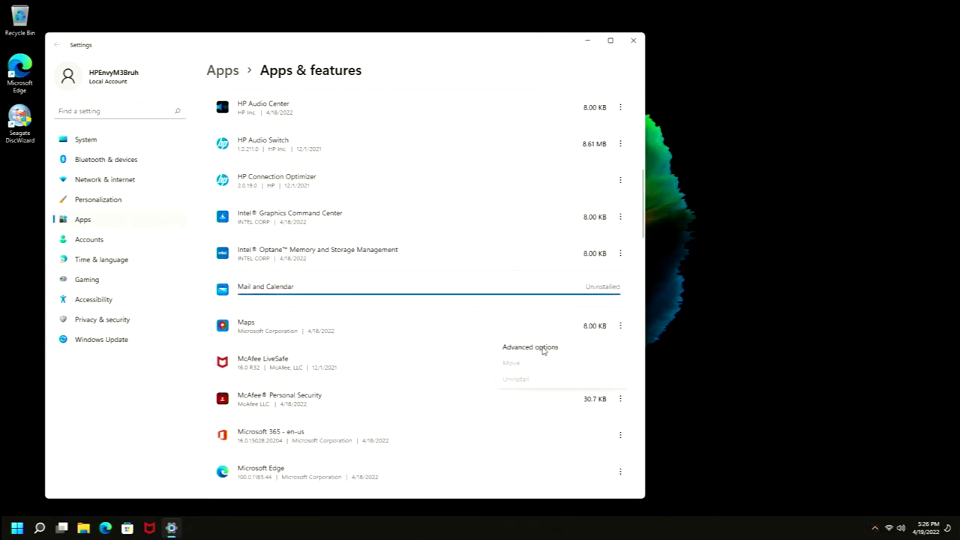
Check the Maps app's advanced options and return to the app list
click(545, 348)
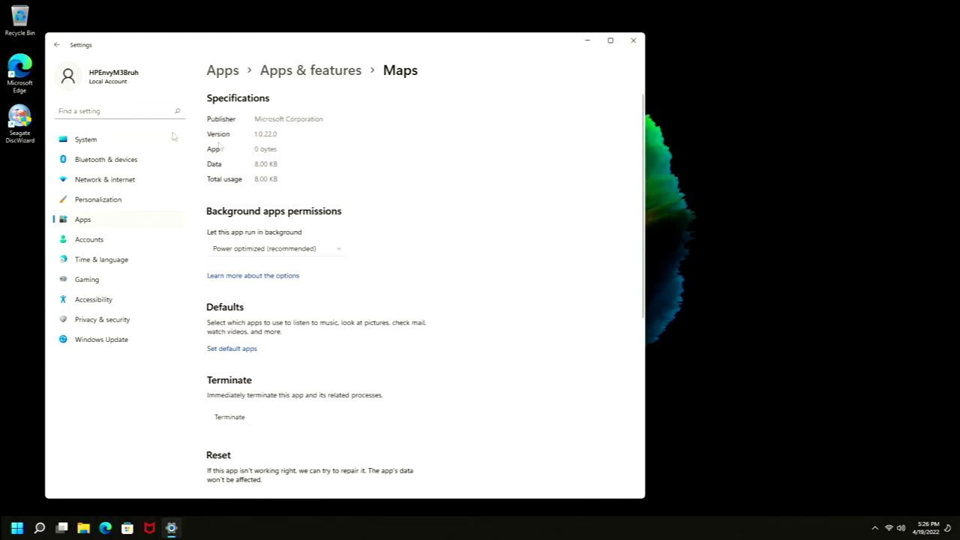
key(alt+Left)
scroll(585, 352, down, 3)
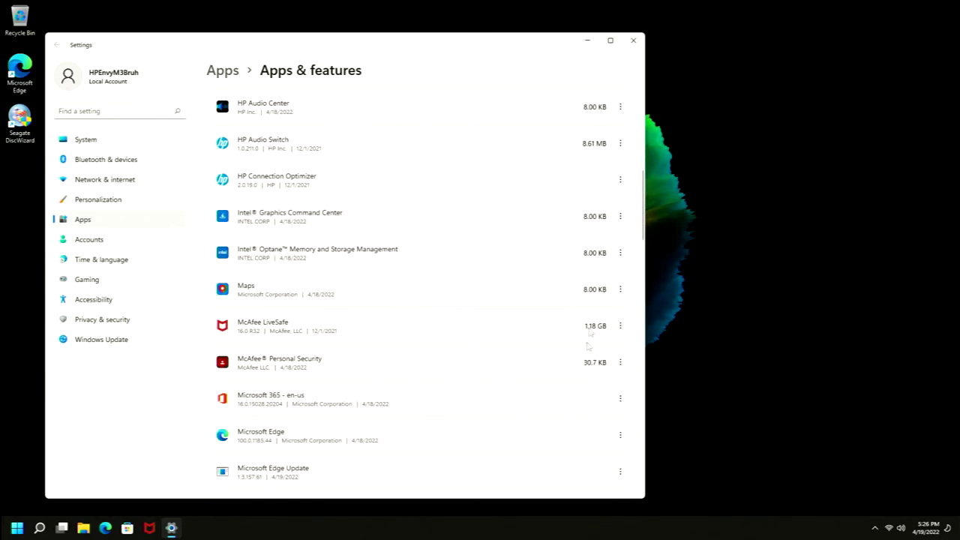
Uninstall McAfee LiveSafe, allowing McAfee to make changes to the device, and minimize its uninstaller window
click(621, 327)
click(530, 364)
click(597, 379)
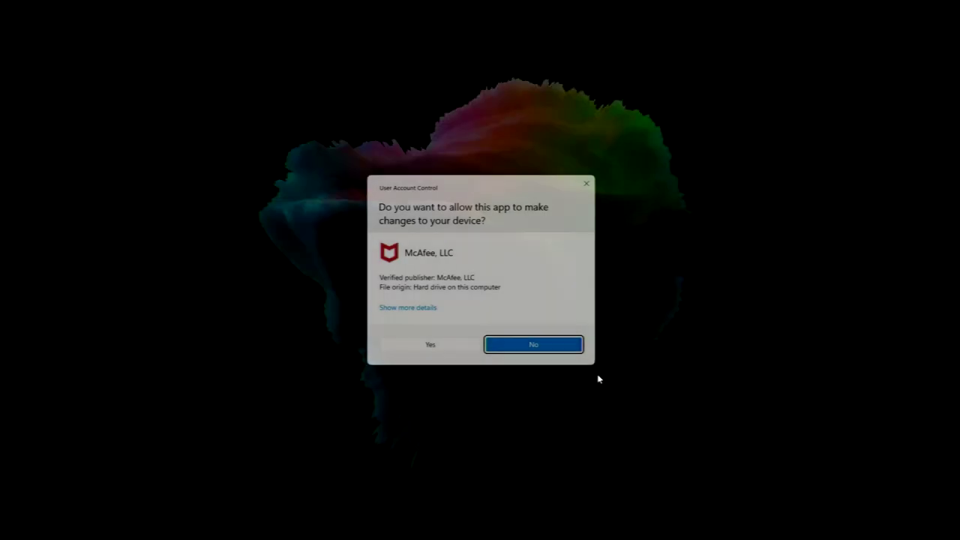
click(420, 346)
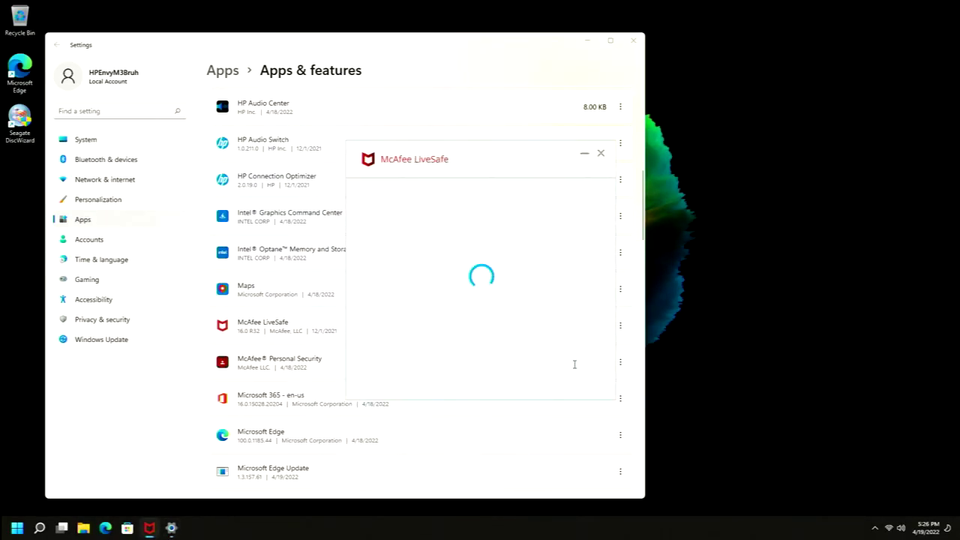
click(584, 153)
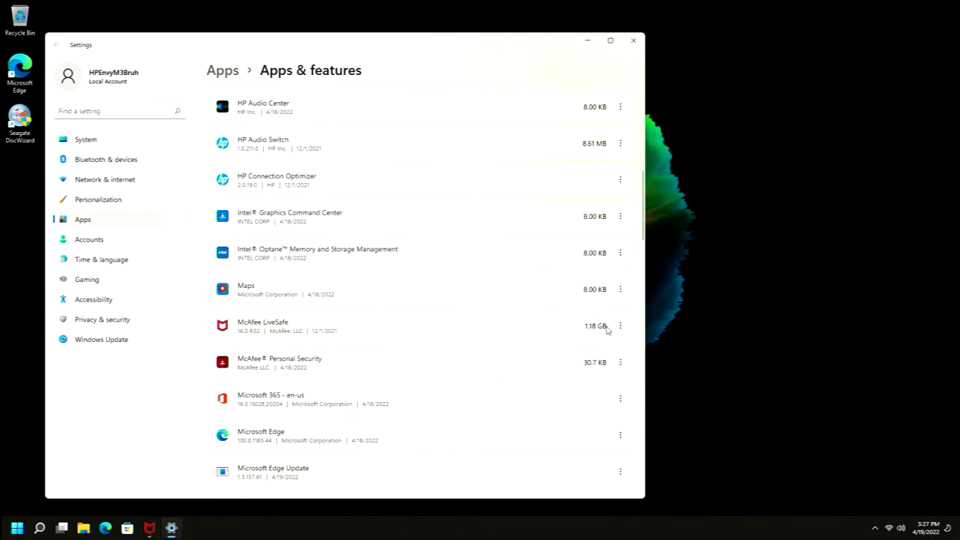
Uninstall McAfee Personal Security
click(620, 363)
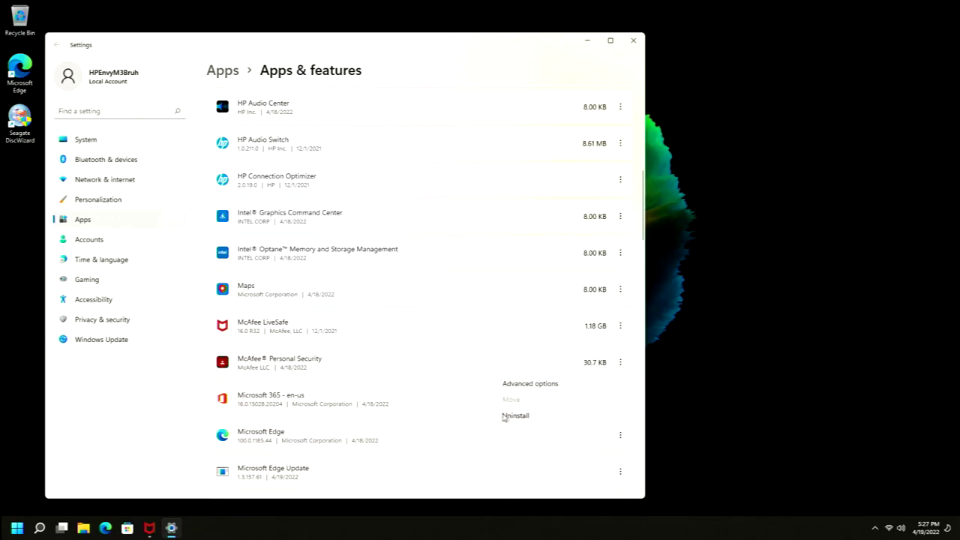
click(516, 417)
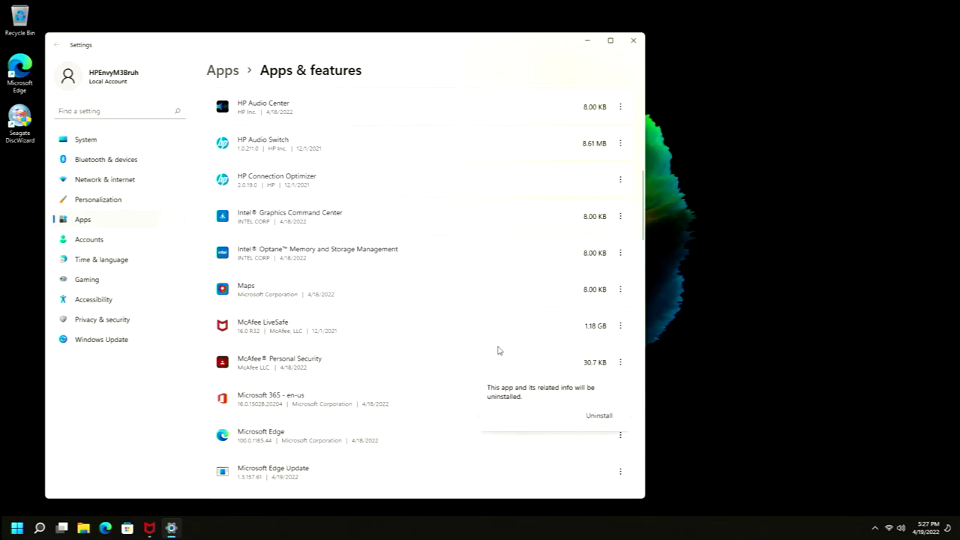
click(603, 416)
Uninstall Microsoft OneNote - en-us
scroll(631, 309, down, 4)
click(620, 297)
click(611, 351)
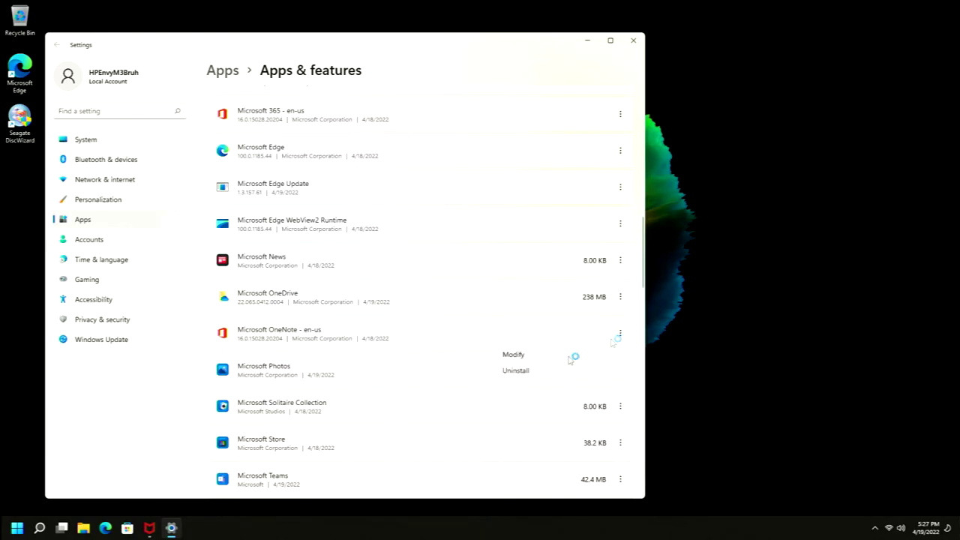
click(540, 368)
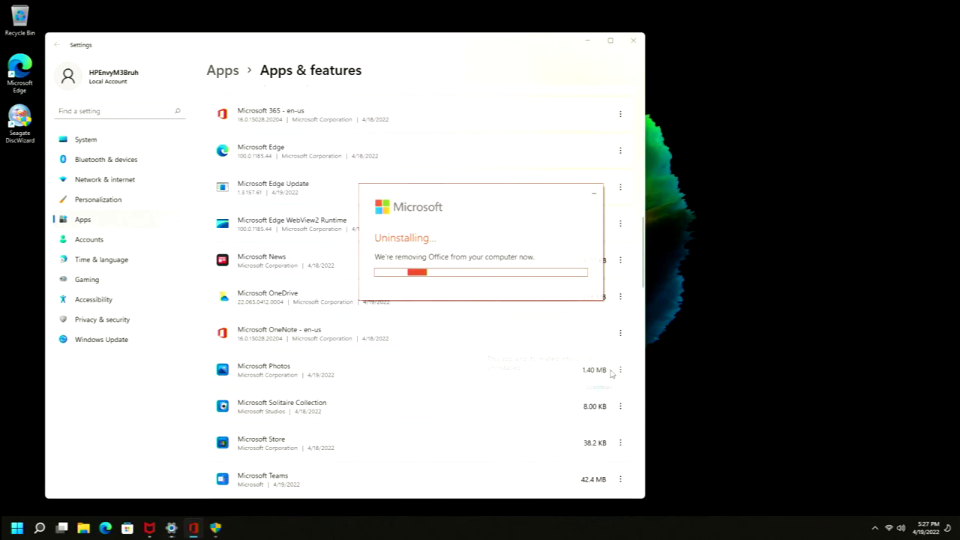
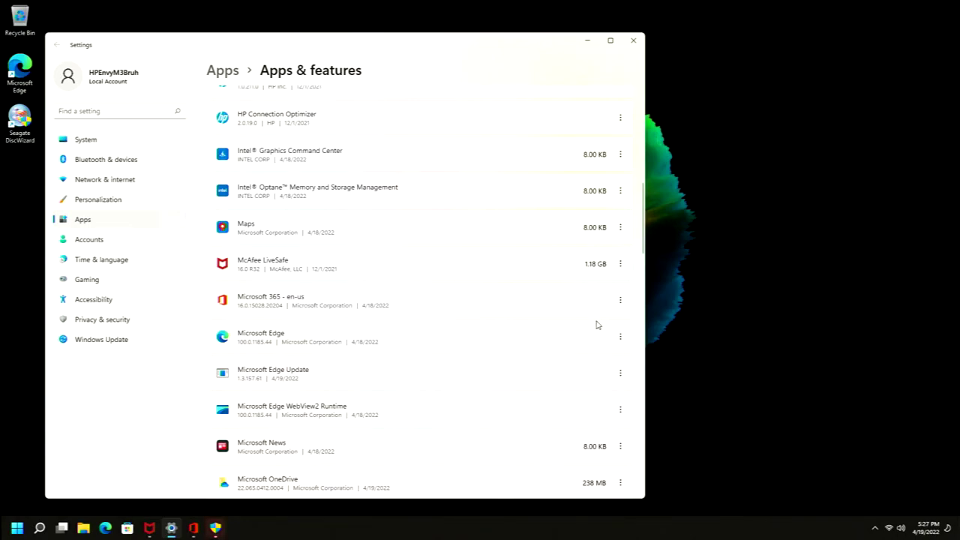
Uninstall Microsoft 365 - en-us and approve the change to the device
click(621, 301)
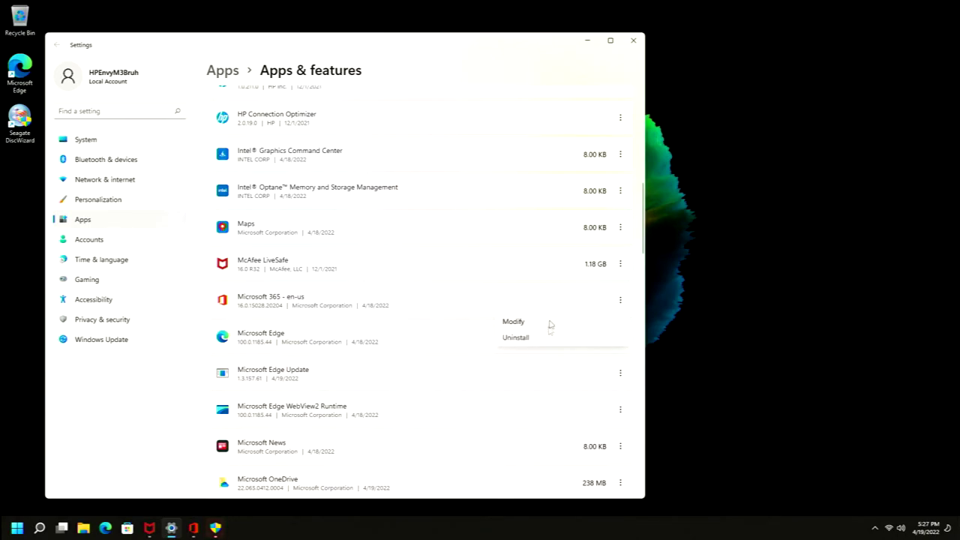
click(516, 337)
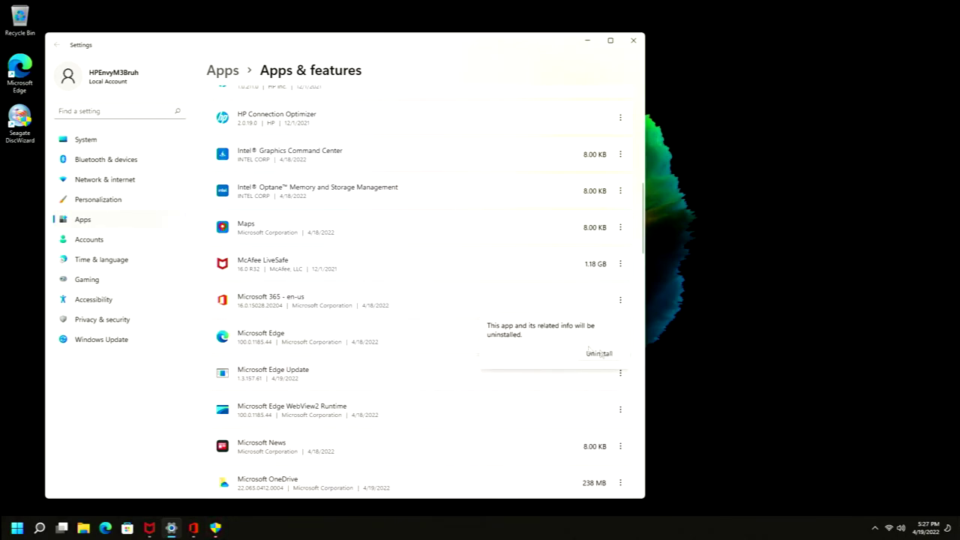
click(588, 351)
click(435, 346)
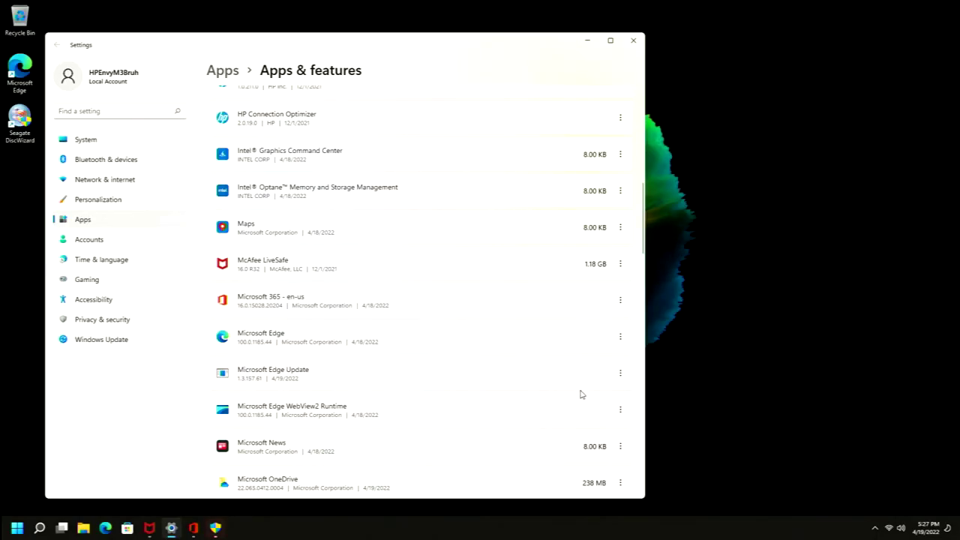
Uninstall Microsoft News and Microsoft OneDrive
scroll(562, 358, down, 3)
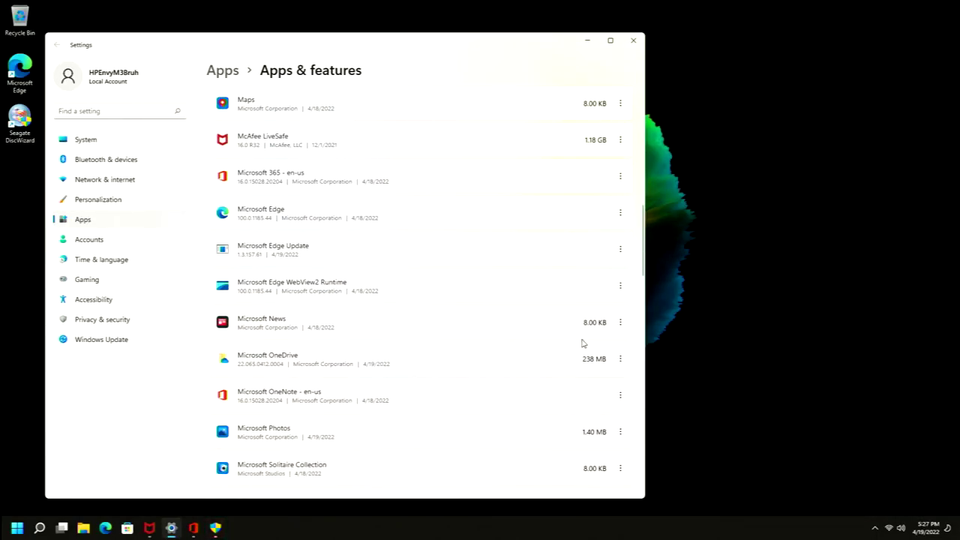
click(626, 327)
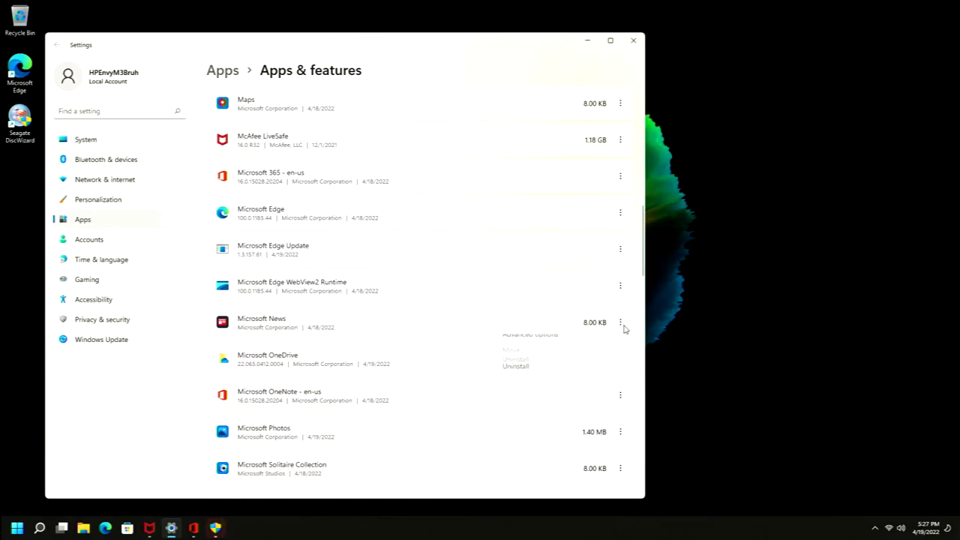
click(525, 375)
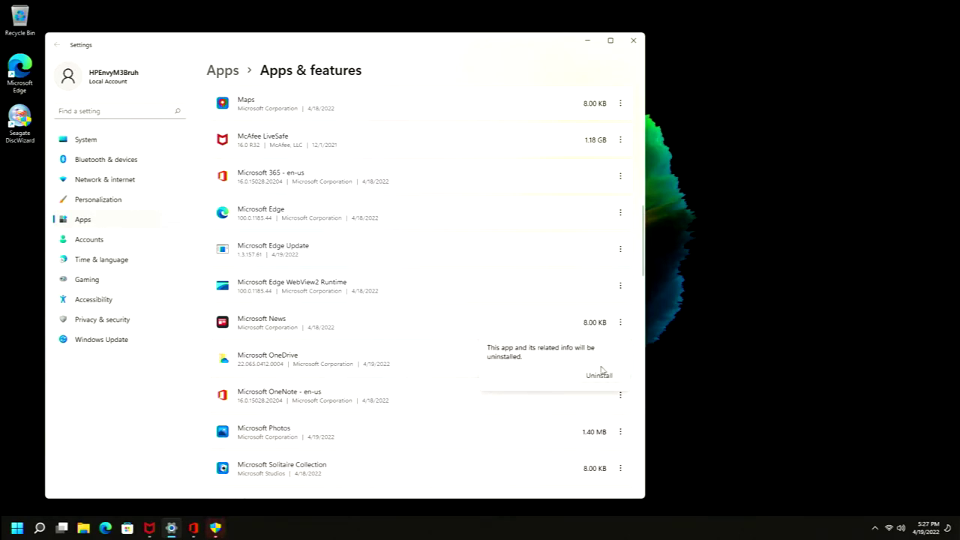
click(599, 375)
click(620, 261)
click(536, 333)
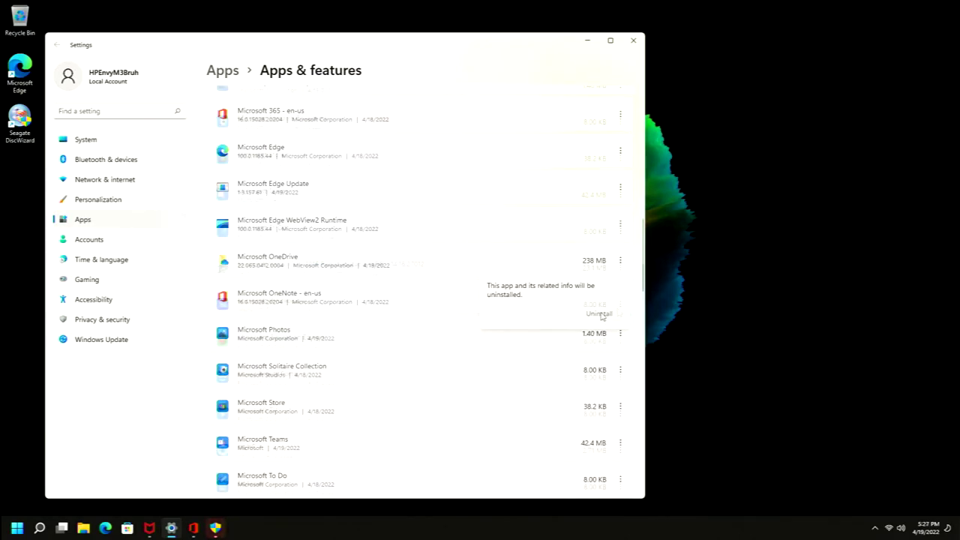
click(600, 313)
Uninstall the app listed between Microsoft Visual C++ 2017 Redistributable and myHP, and uninstall myHP
scroll(525, 315, down, 5)
click(620, 300)
click(530, 358)
click(589, 353)
click(621, 279)
click(522, 330)
click(599, 296)
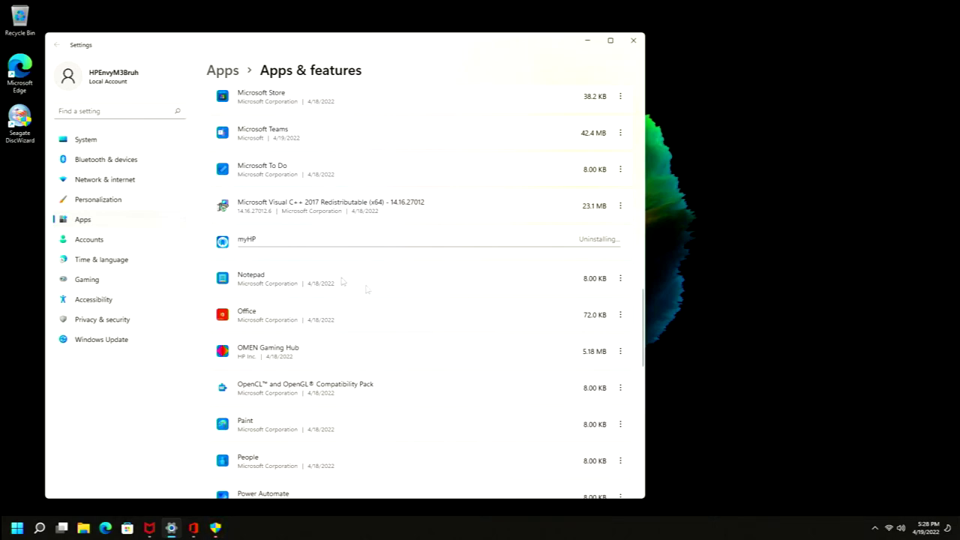
Uninstall the Office app and OMEN Gaming Hub
click(621, 316)
click(536, 367)
click(599, 366)
click(620, 351)
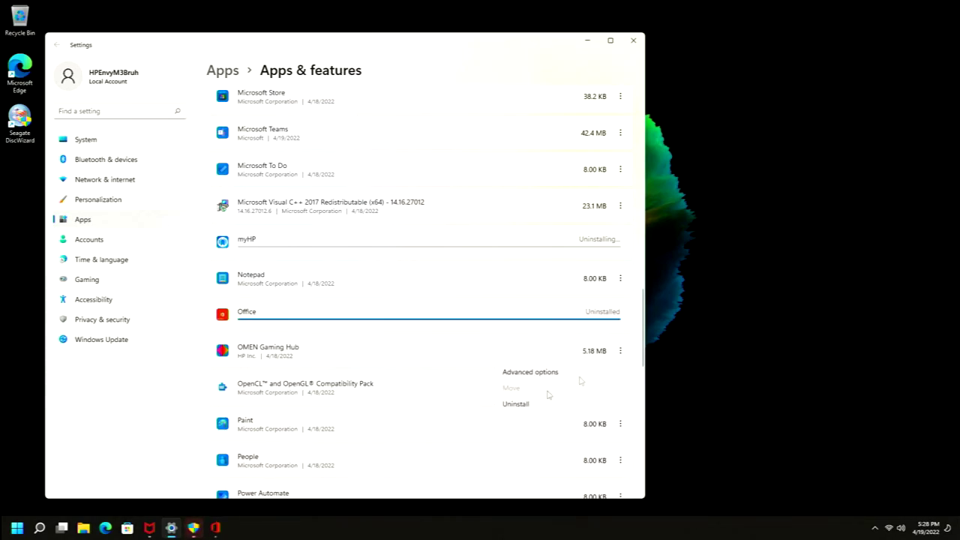
click(526, 405)
click(599, 403)
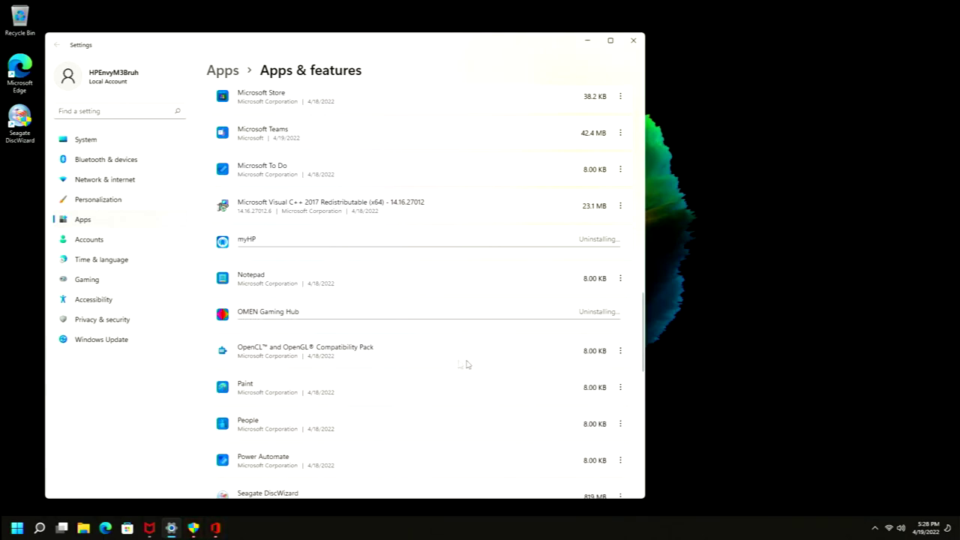
Open the advanced options of the People app and set its background permission to Never
scroll(465, 364, down, 1)
scroll(495, 330, down, 1)
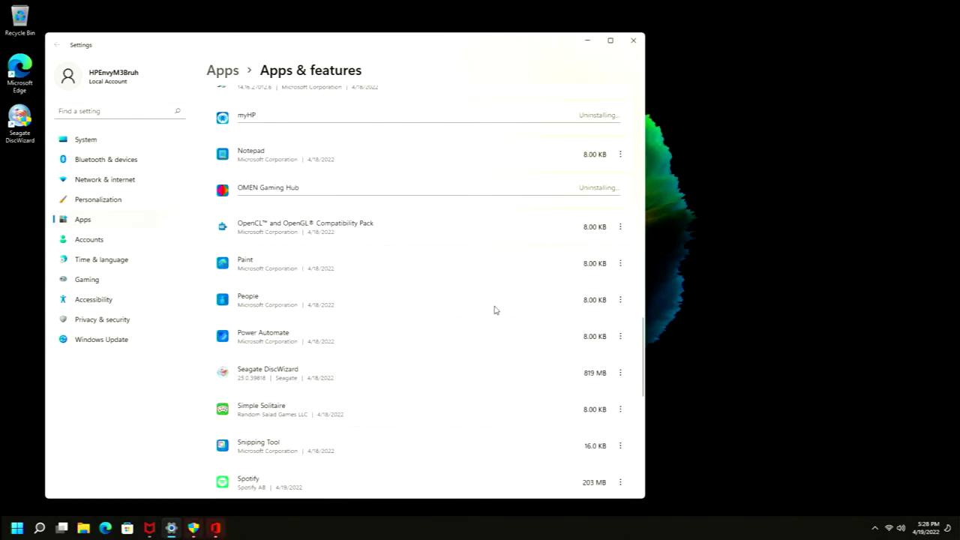
click(624, 299)
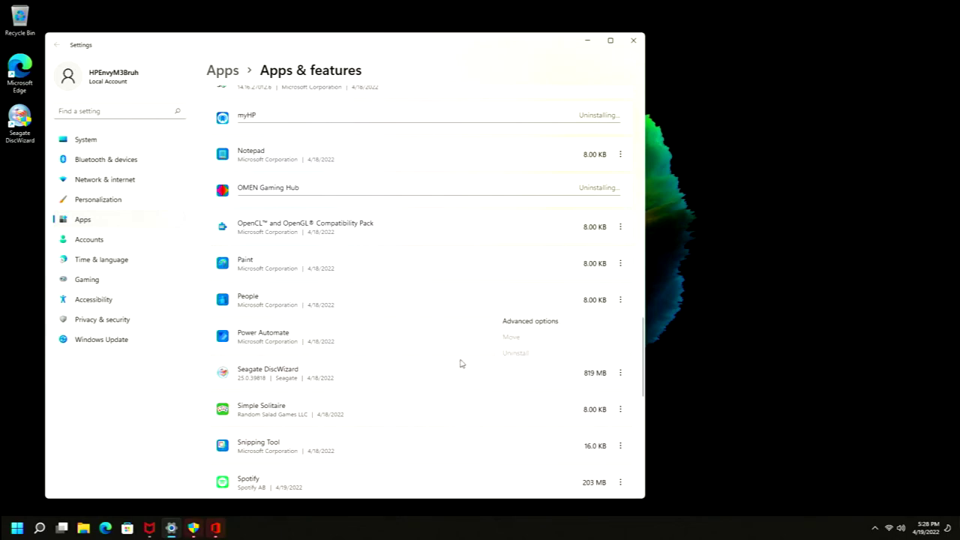
click(531, 321)
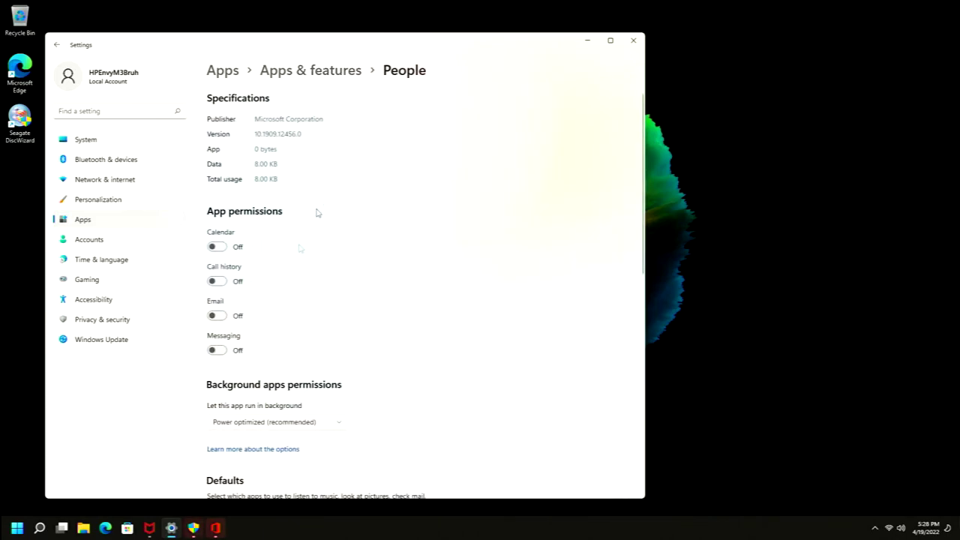
scroll(239, 347, down, 2)
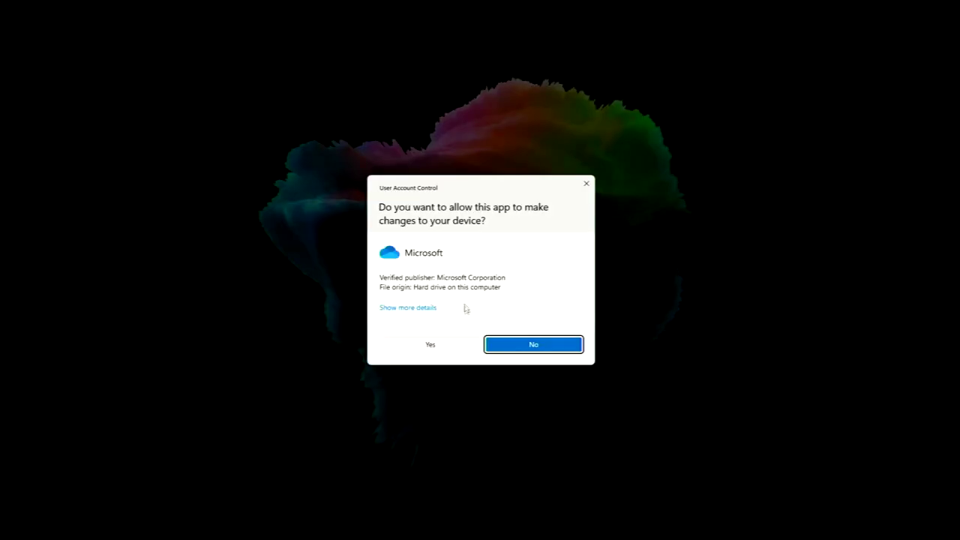
Allow the Microsoft OneDrive uninstaller to change the device, and remove McAfee LiveSafe together with all its files
click(465, 345)
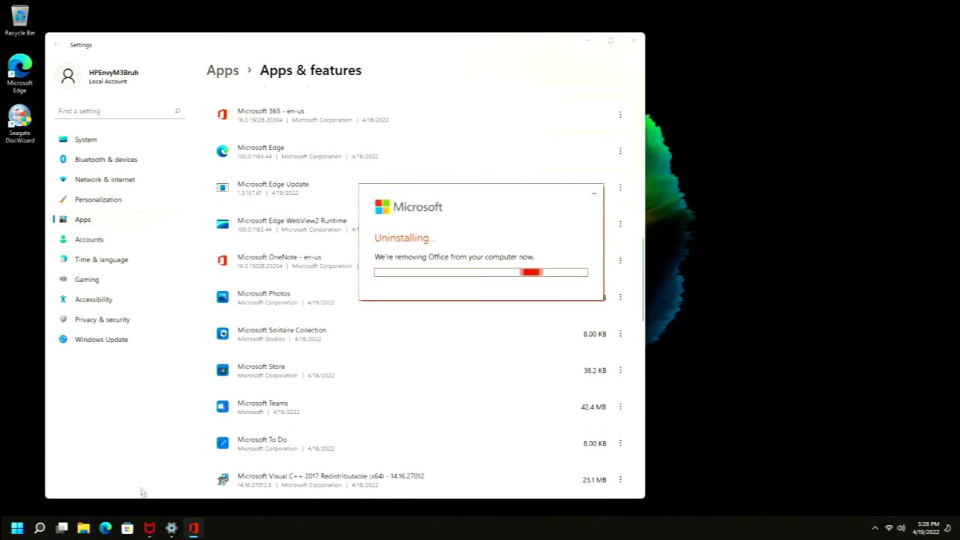
click(365, 288)
click(378, 299)
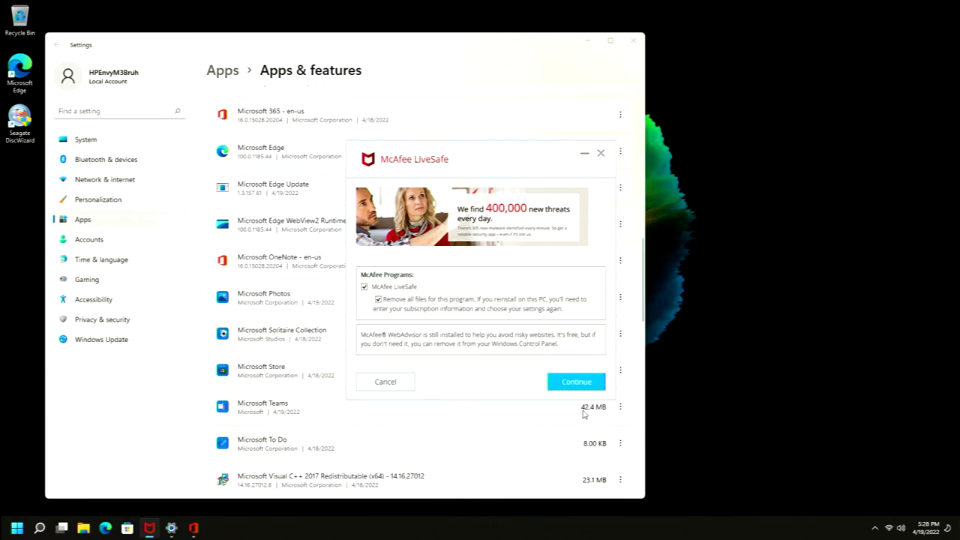
click(593, 386)
click(565, 390)
Turn off camera and microphone access for Microsoft Store and set its background permission to Never
scroll(634, 313, down, 1)
click(620, 308)
click(529, 329)
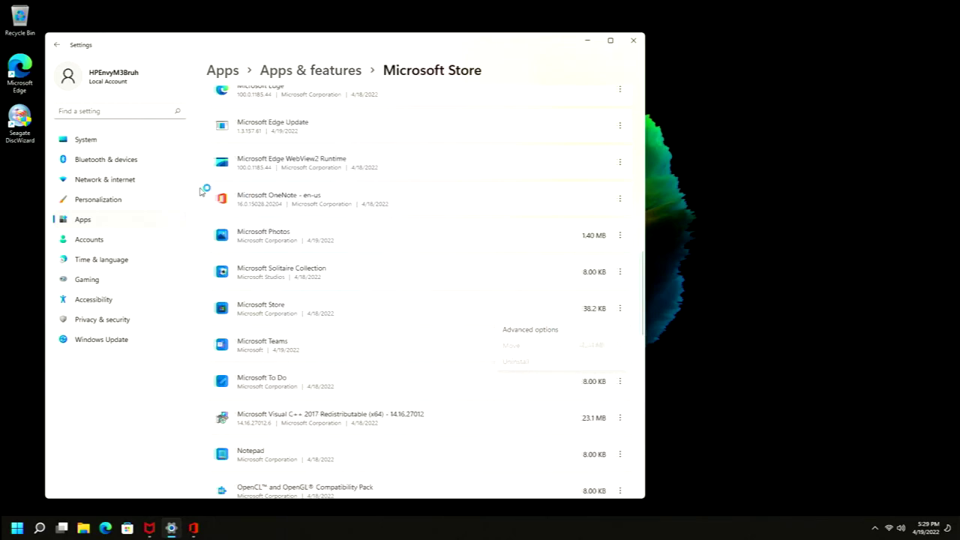
click(217, 246)
click(219, 281)
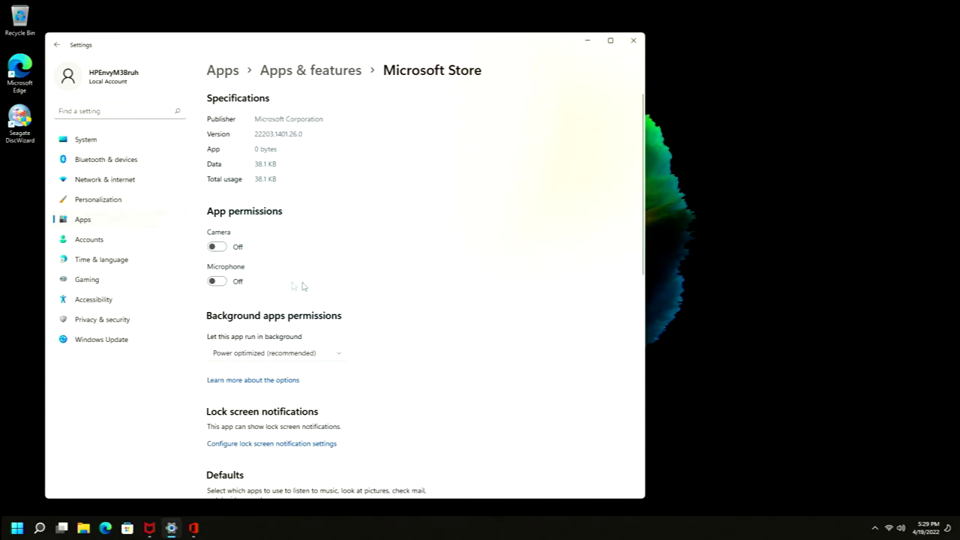
scroll(302, 286, down, 5)
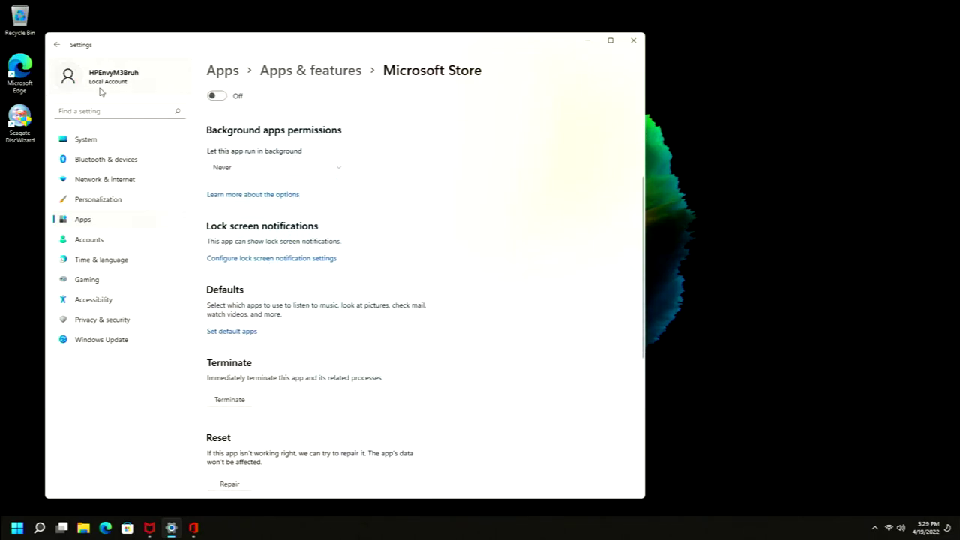
click(56, 45)
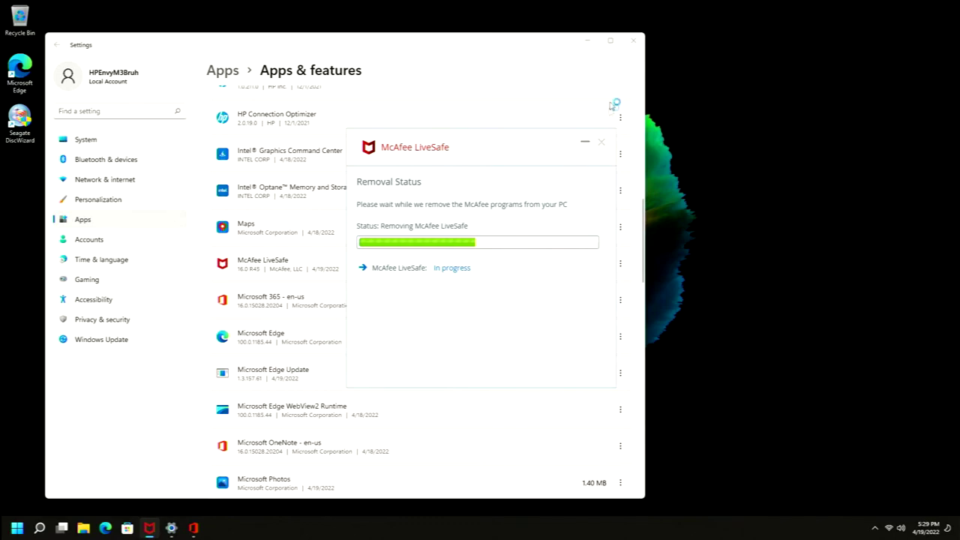
Uninstall Microsoft Teams and Microsoft To Do
scroll(544, 318, down, 3)
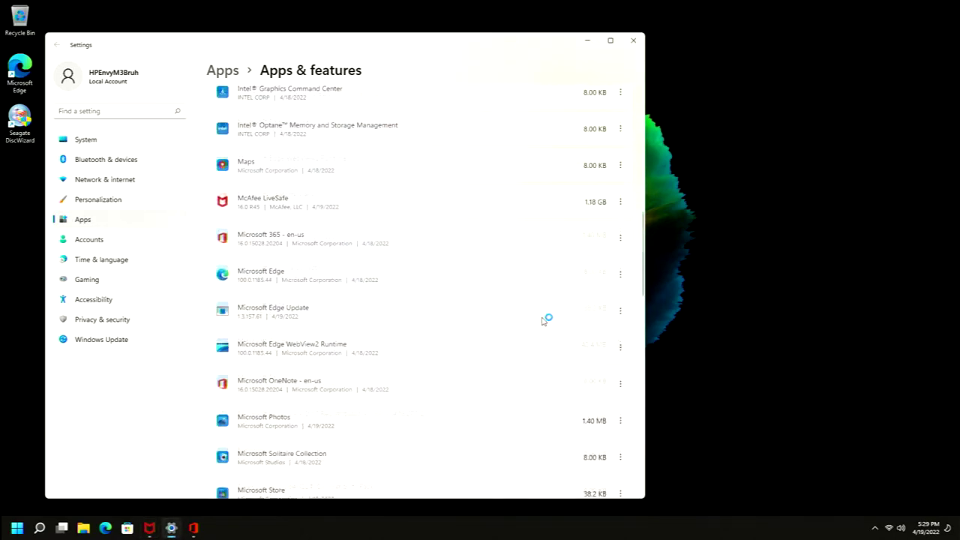
click(620, 344)
click(543, 396)
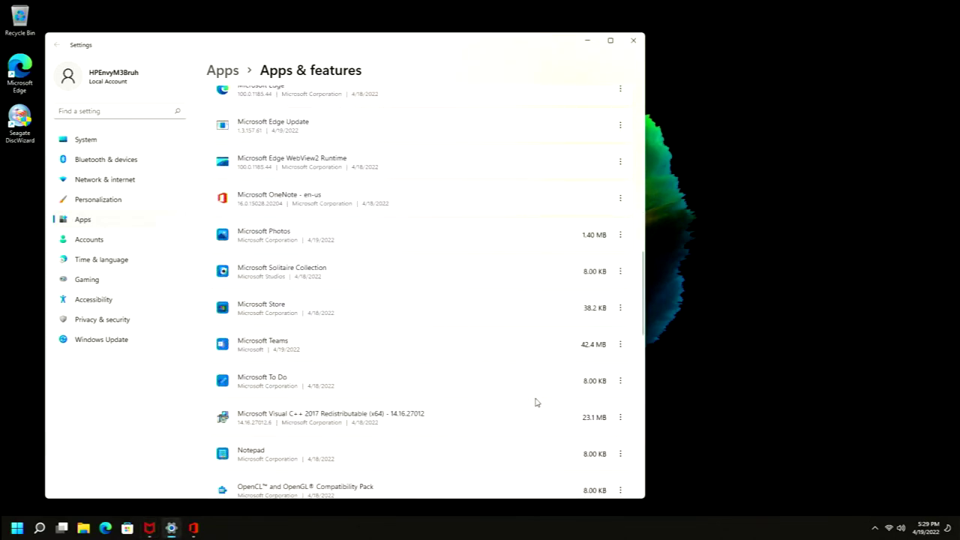
click(589, 398)
scroll(589, 399, down, 1)
click(620, 282)
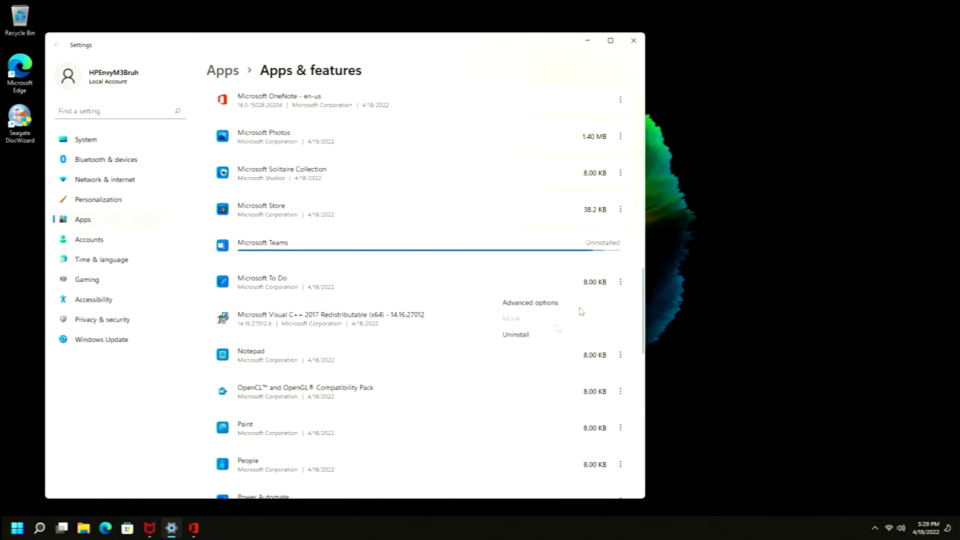
click(527, 342)
click(592, 300)
Check the permission settings in the People app's advanced options and return to the app list
scroll(611, 247, down, 3)
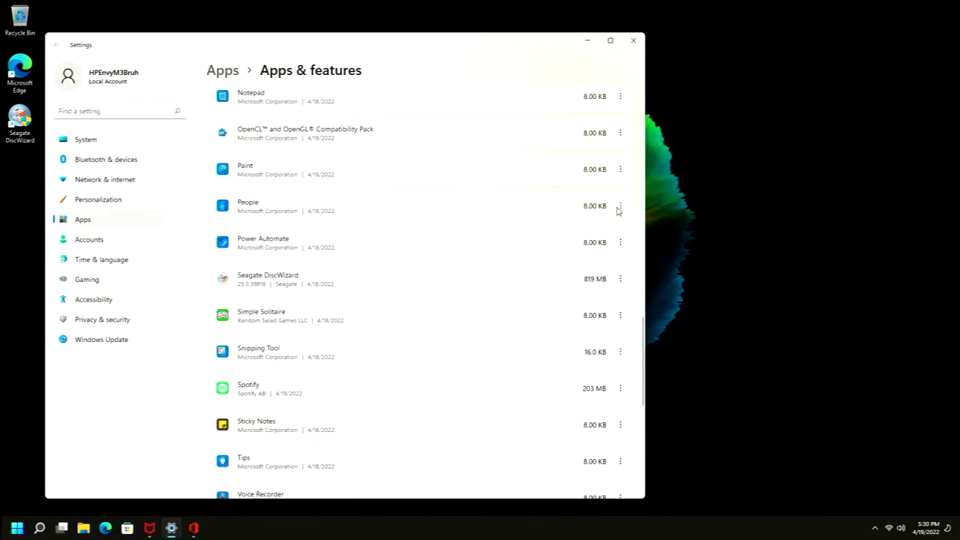
click(619, 206)
click(540, 227)
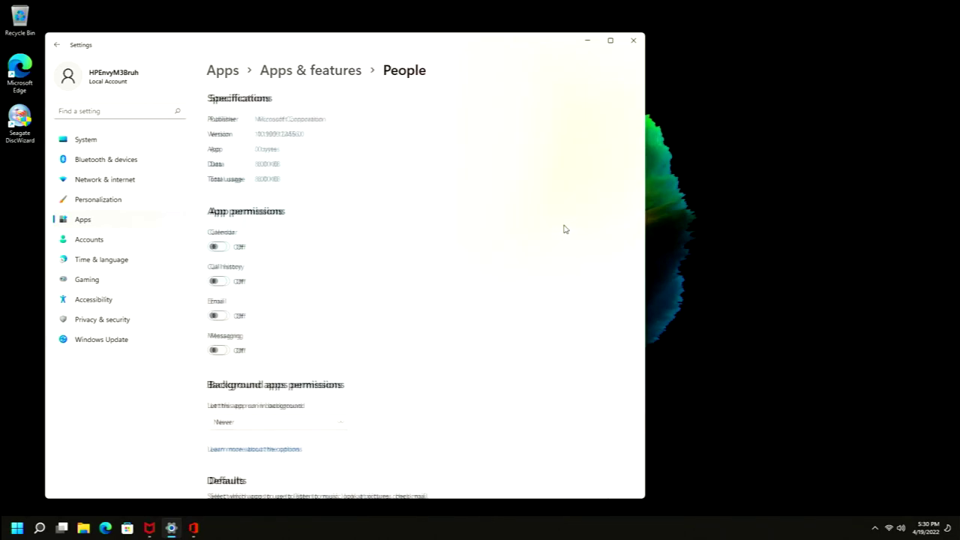
click(62, 47)
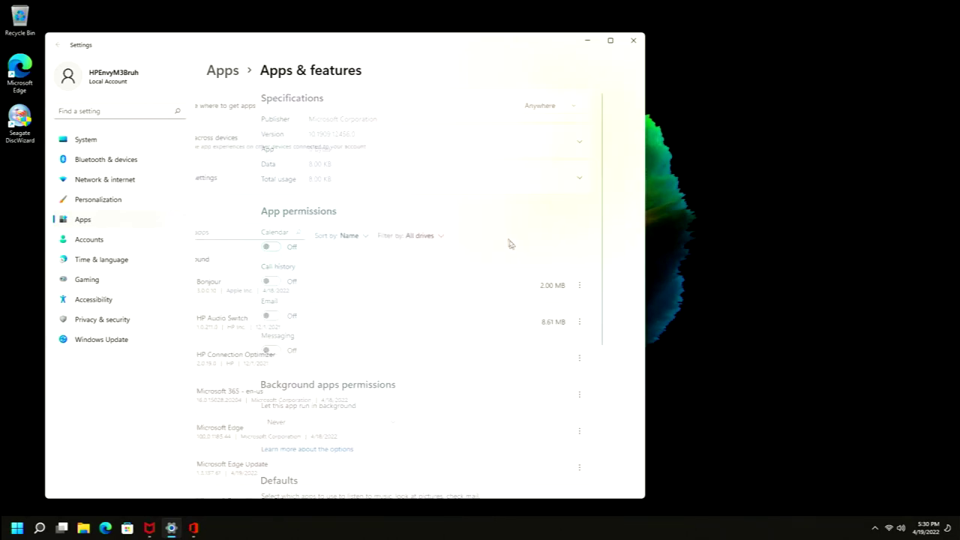
Uninstall Spotify and Sticky Notes
scroll(552, 289, down, 3)
scroll(563, 293, down, 10)
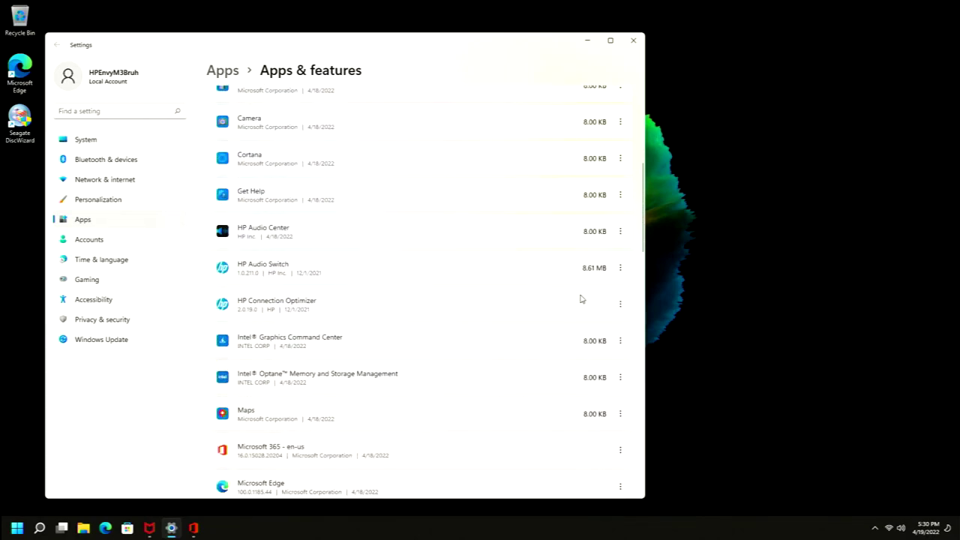
click(619, 327)
click(593, 379)
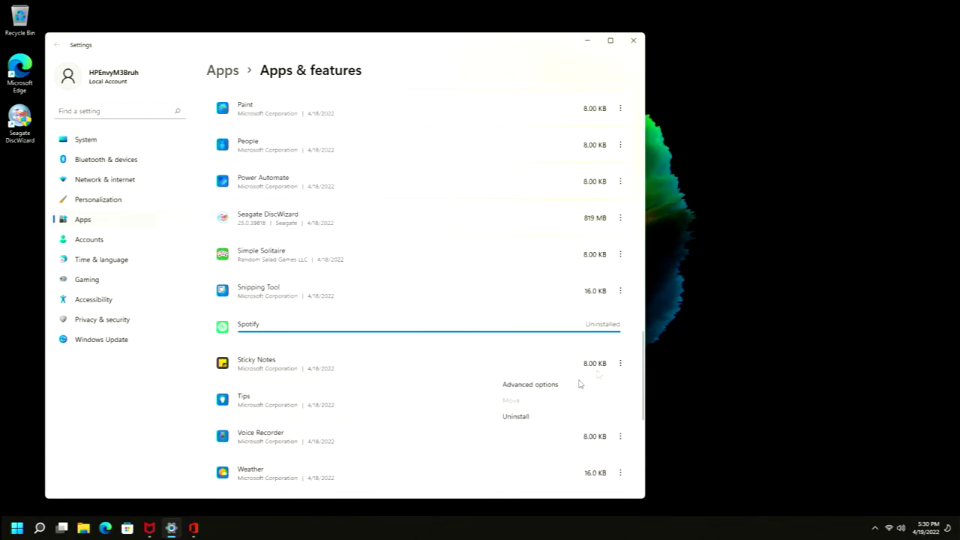
click(527, 417)
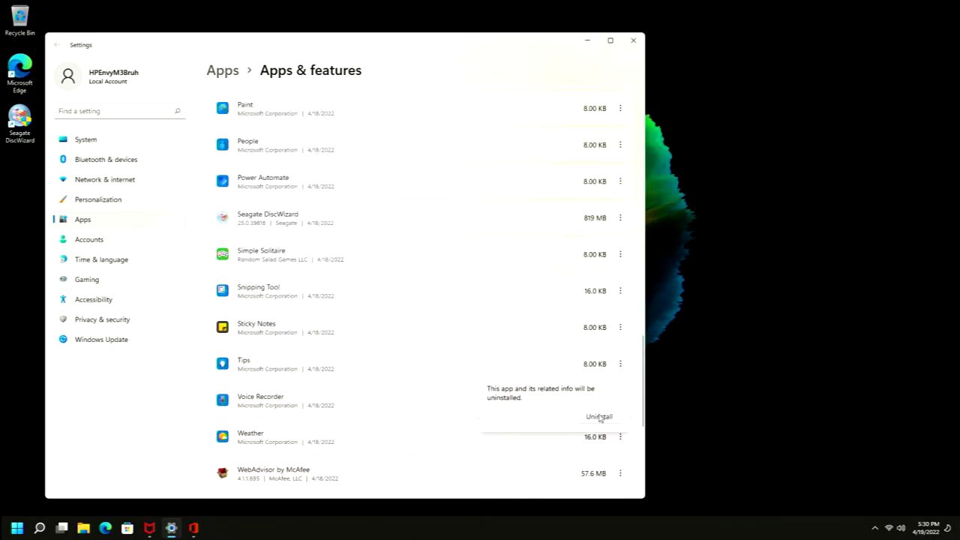
click(600, 415)
Uninstall Tips and Voice Recorder
click(621, 365)
click(537, 416)
click(598, 417)
click(620, 364)
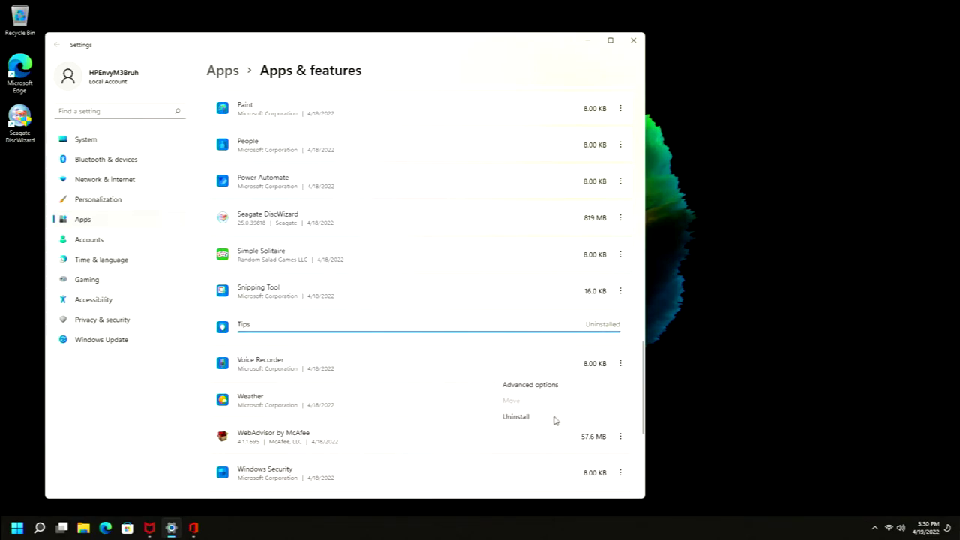
click(555, 418)
click(598, 417)
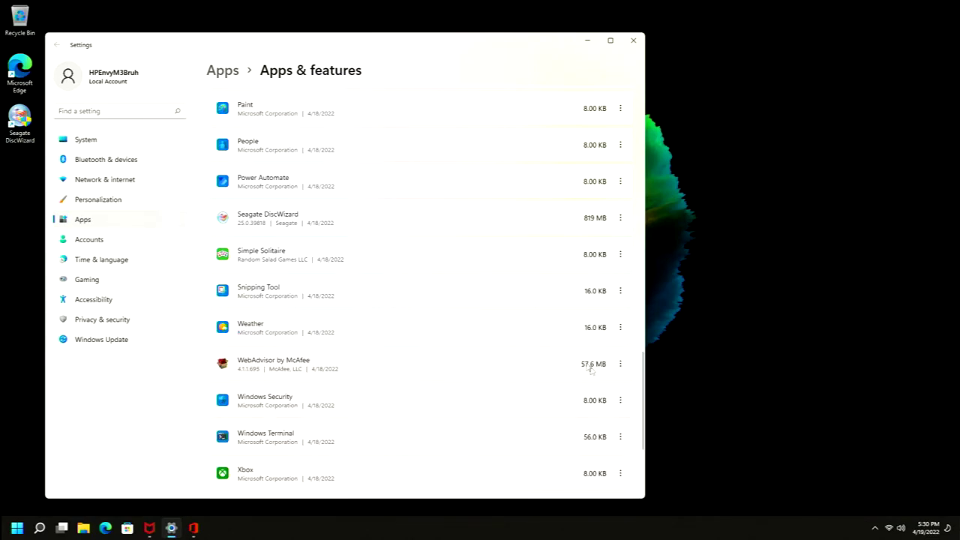
Uninstall WebAdvisor by McAfee, declining the offer to keep web protection, and postpone the restart requested by McAfee LiveSafe
click(619, 365)
click(543, 403)
click(590, 418)
click(149, 529)
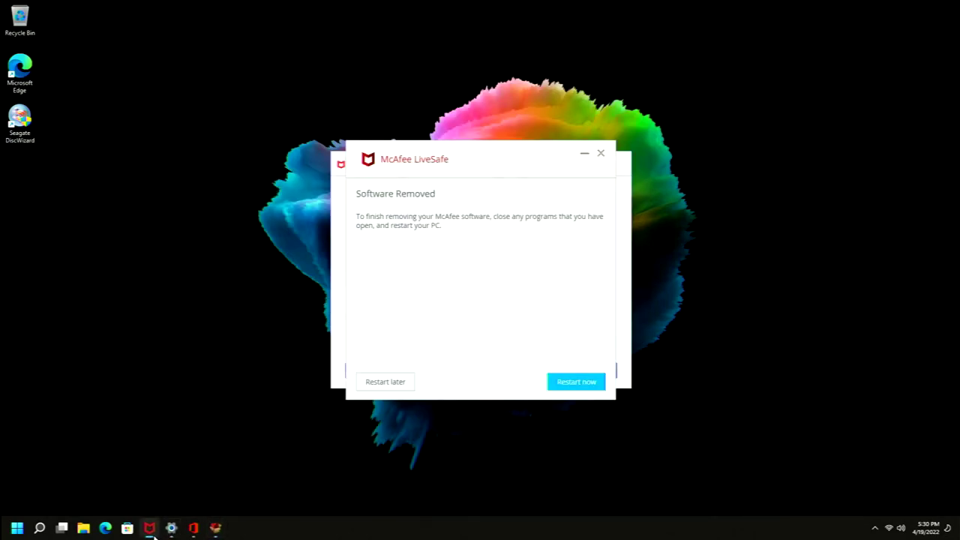
click(358, 381)
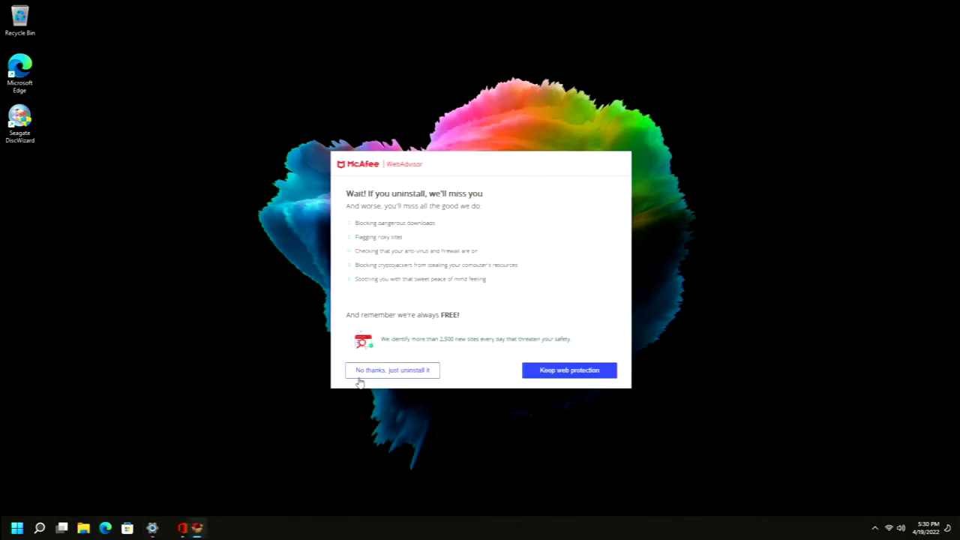
click(429, 372)
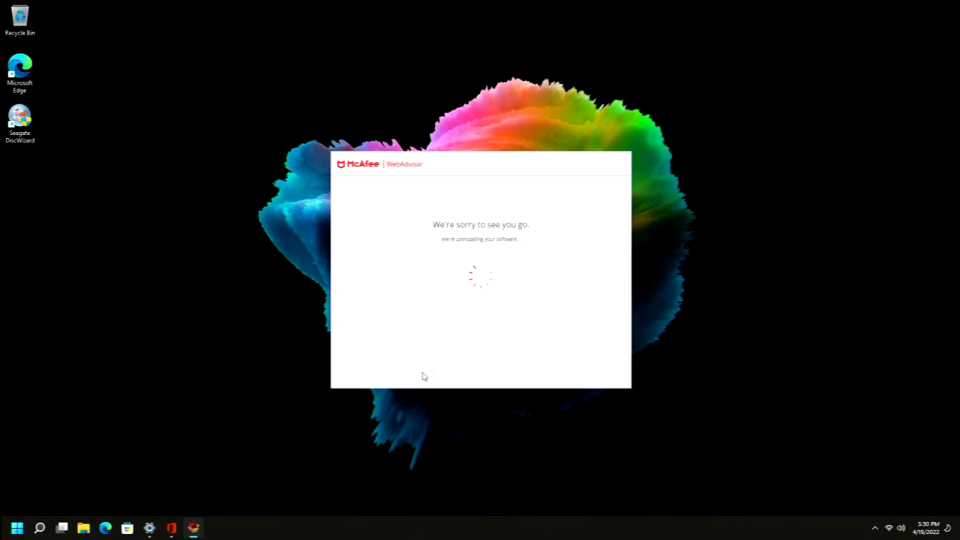
Check the progress of the Office removal, minimize it, and finish the WebAdvisor uninstaller
click(171, 528)
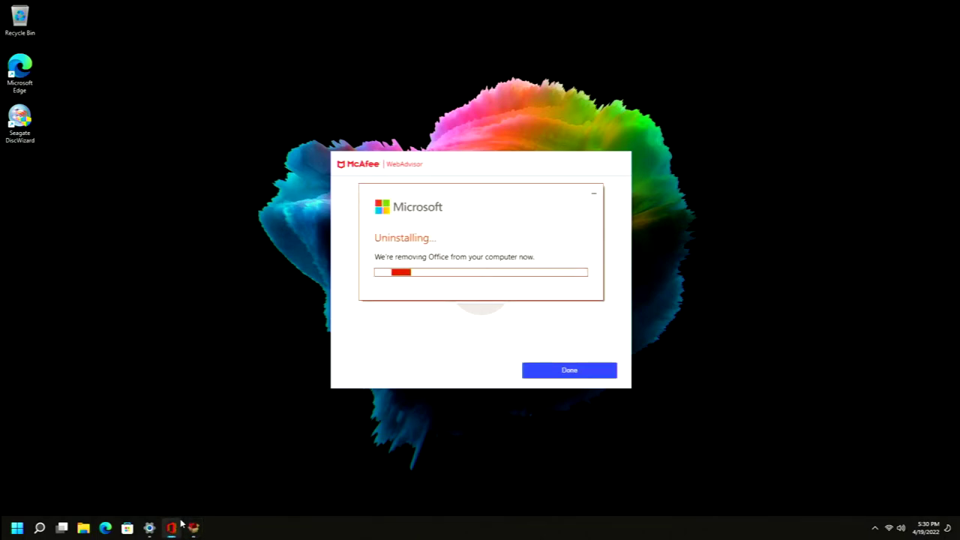
click(593, 193)
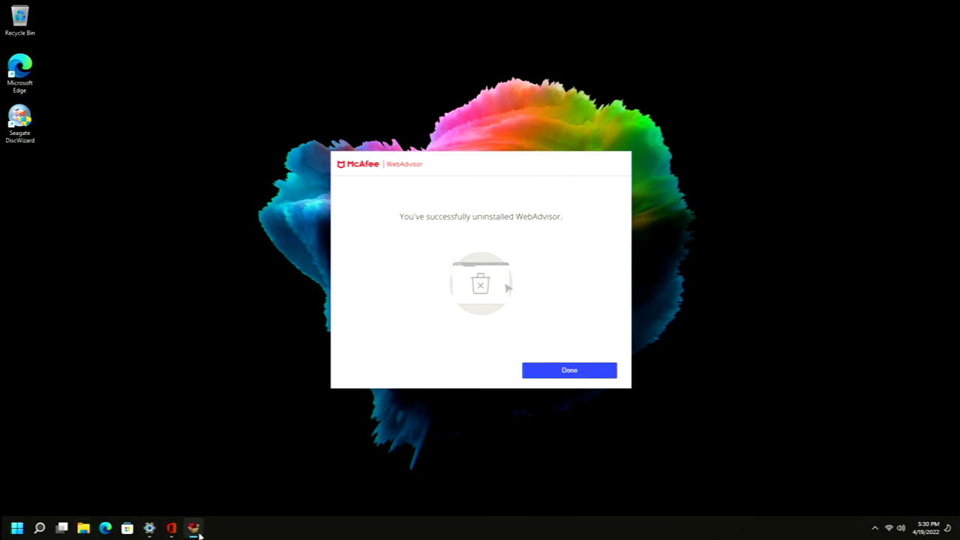
click(594, 369)
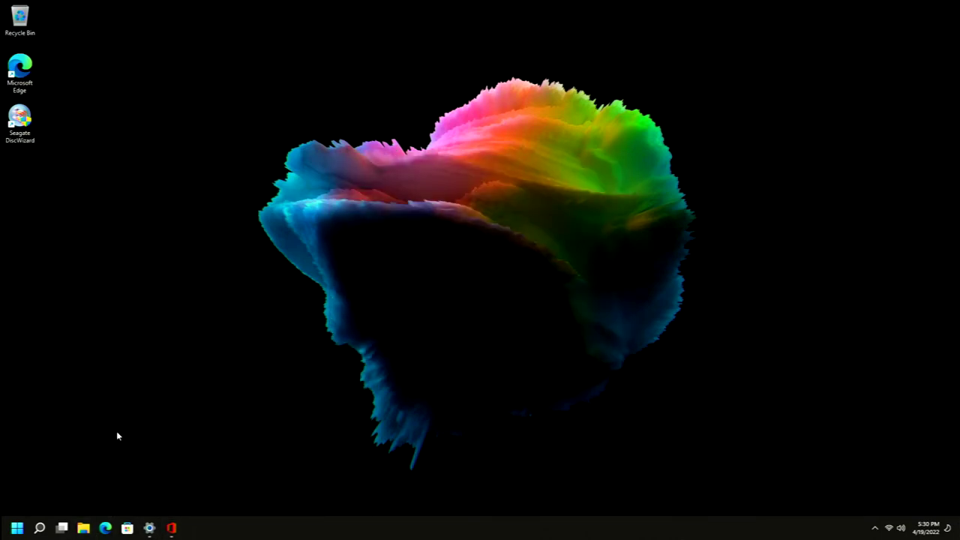
Return to the installed apps list in Settings and uninstall Xbox
click(149, 528)
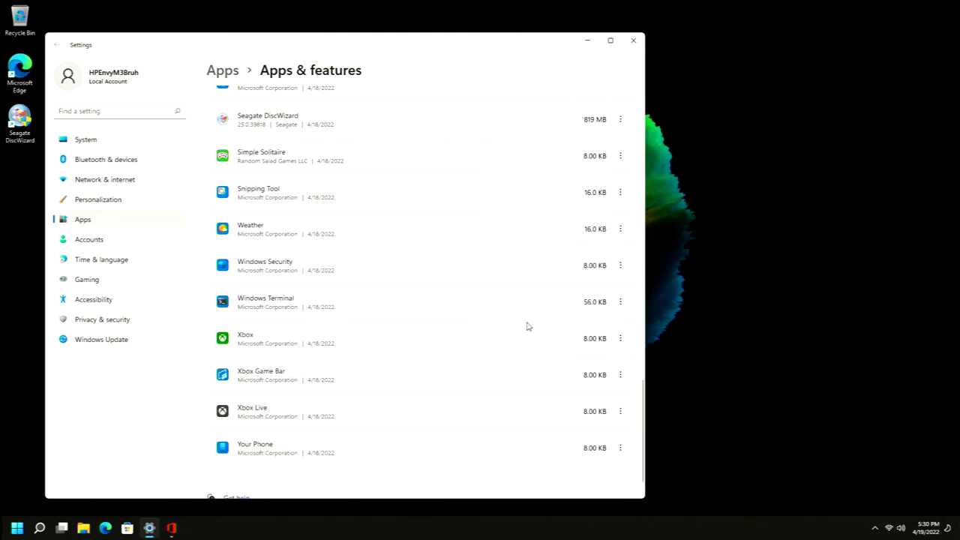
click(621, 339)
click(569, 398)
click(603, 394)
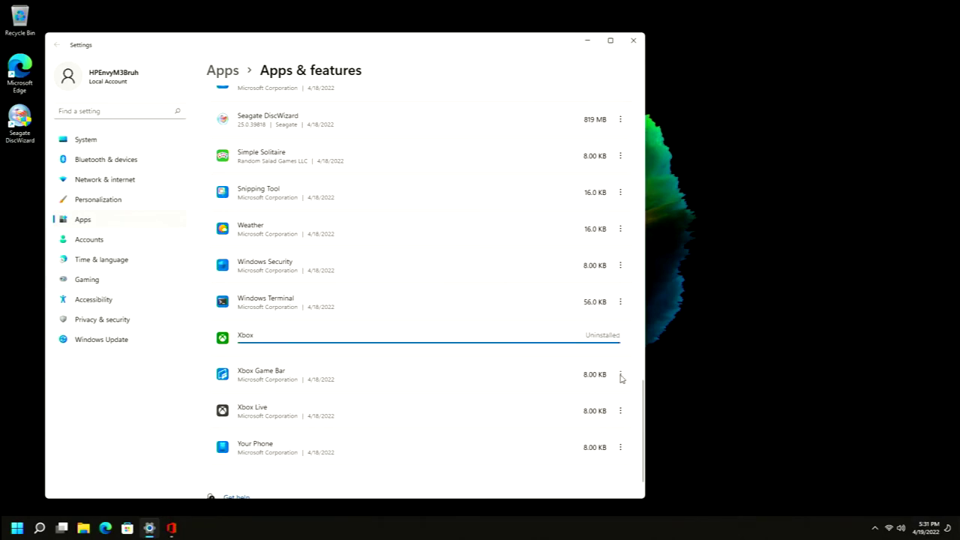
Restrict Xbox Game Bar's permission to run in the background and return to the app list
click(621, 374)
click(531, 395)
scroll(270, 330, down, 5)
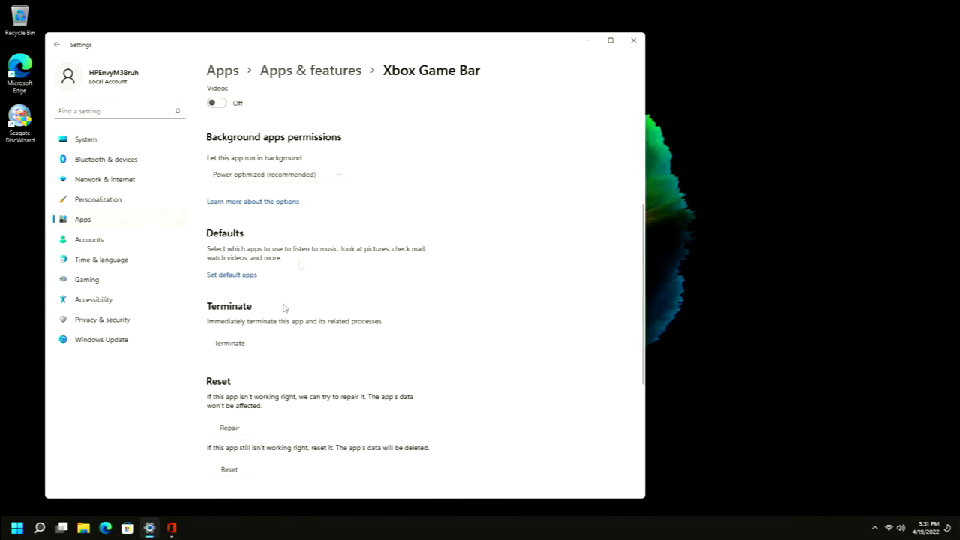
click(322, 184)
key(alt+Left)
Set the background permission of Your Phone to Never, review the remaining apps, and close Settings
click(620, 414)
click(541, 438)
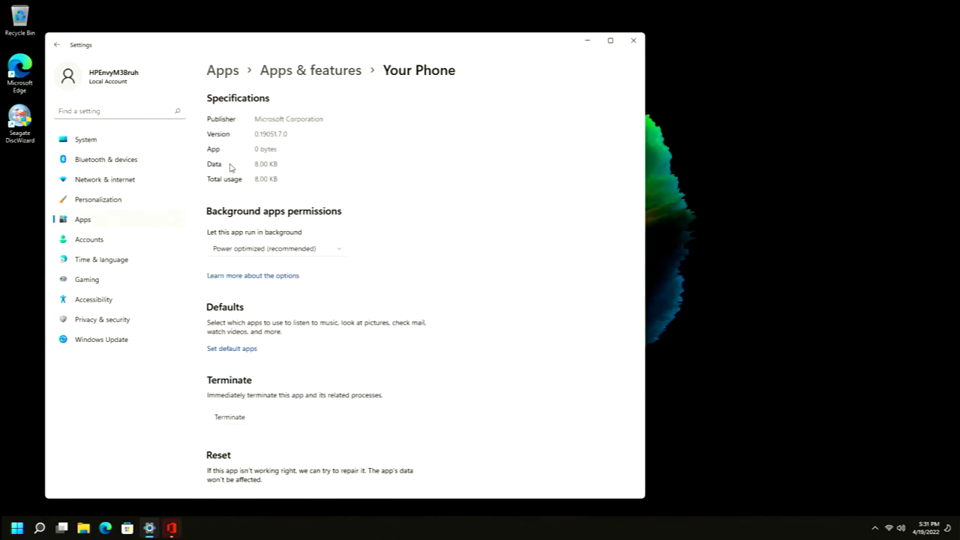
click(267, 256)
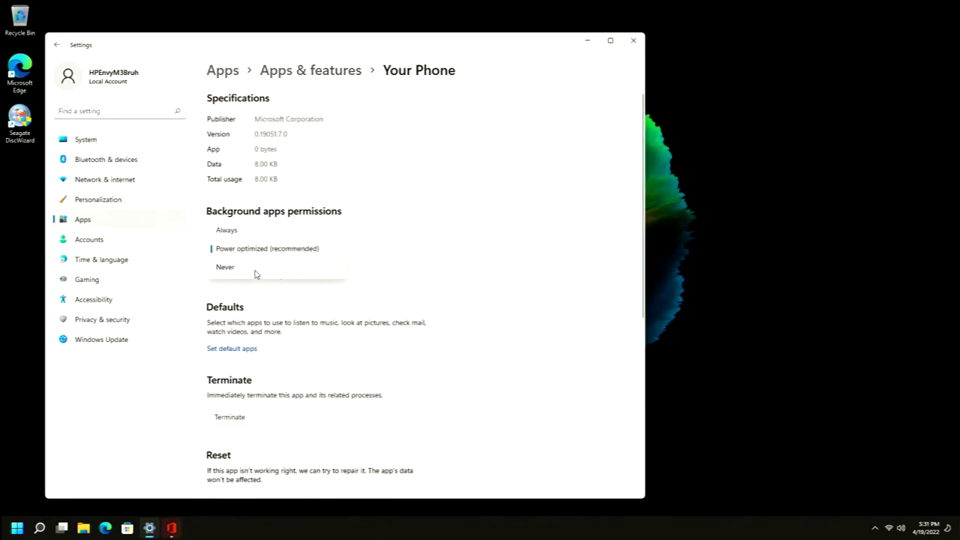
click(255, 273)
scroll(285, 299, down, 2)
scroll(289, 300, down, 3)
scroll(293, 302, up, 5)
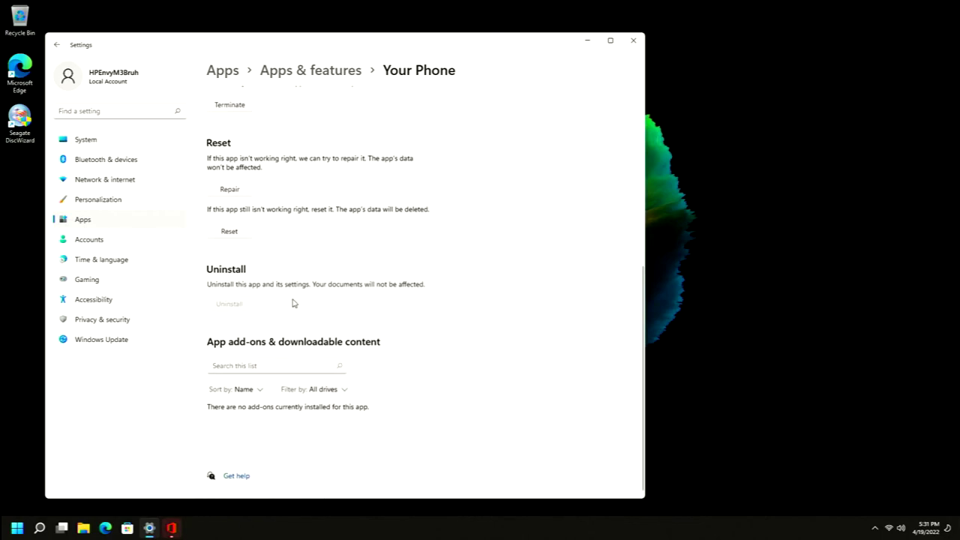
click(56, 45)
scroll(540, 338, down, 10)
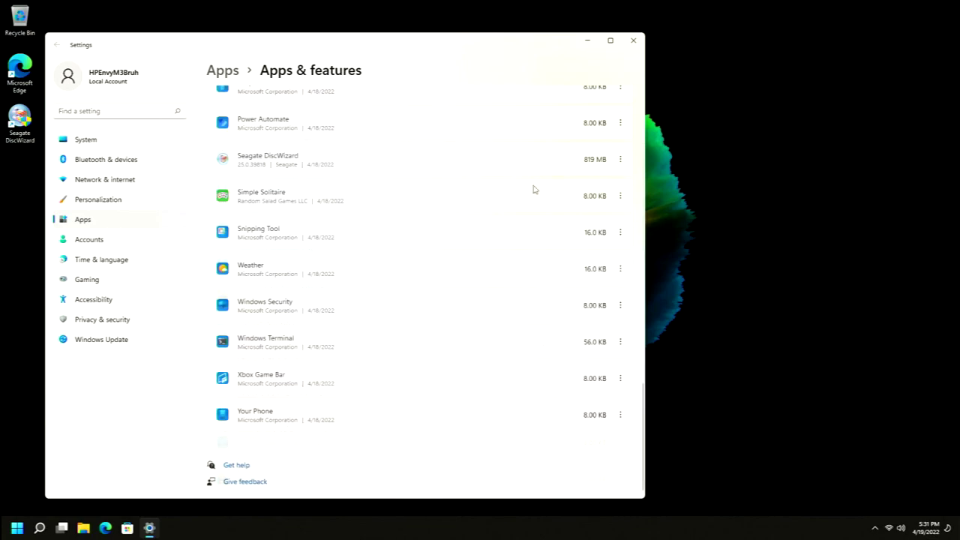
click(633, 40)
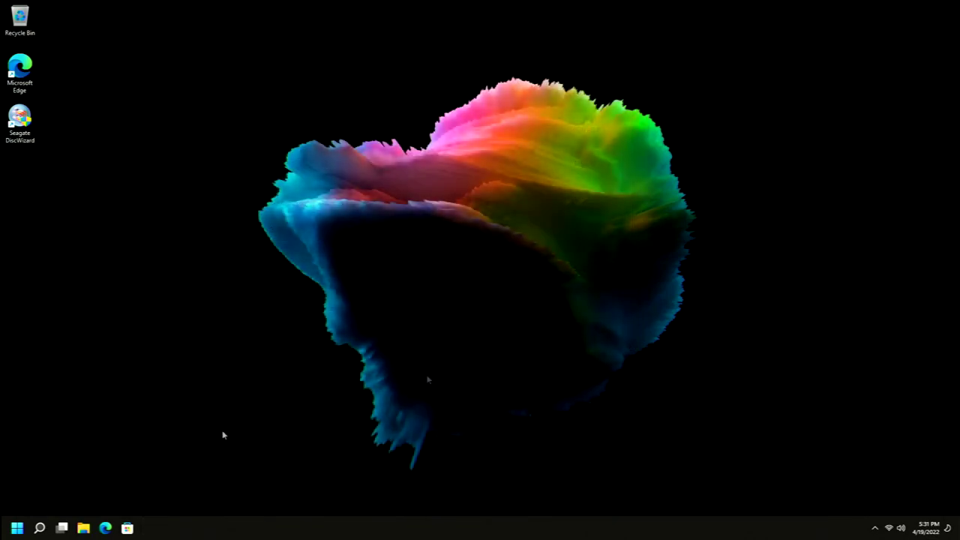
Delete the Microsoft Edge and Seagate DiscWizard desktop shortcuts and unpin Microsoft Store from the taskbar
click(17, 528)
click(307, 512)
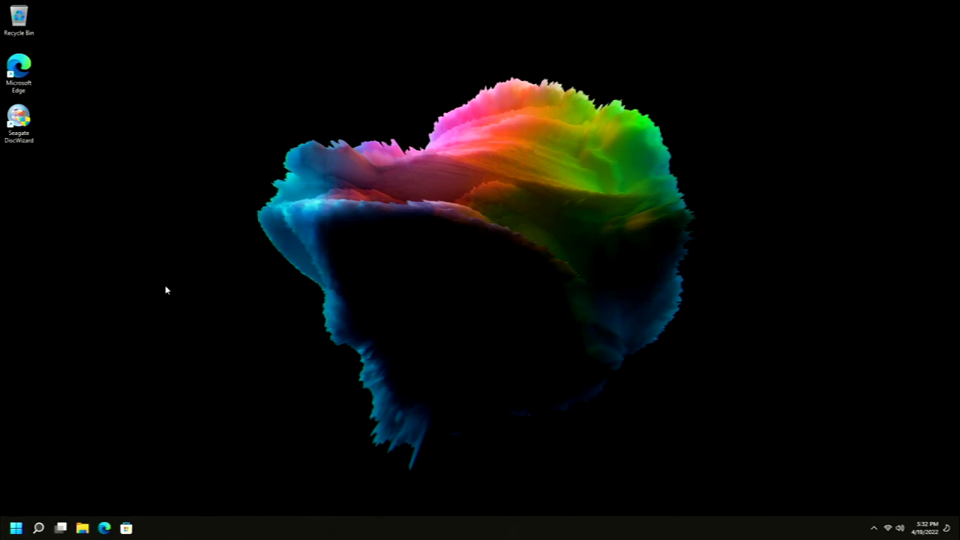
drag(80, 167, 23, 30)
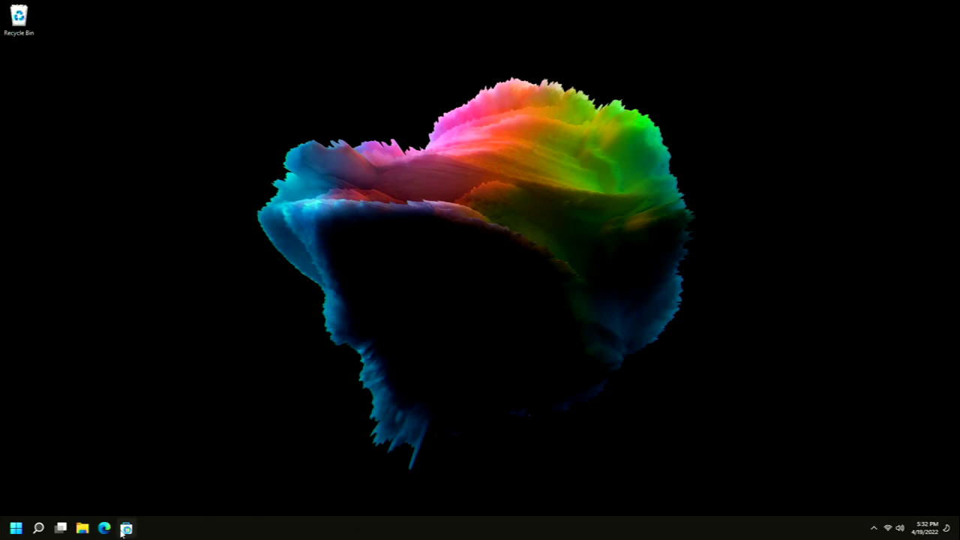
right_click(126, 528)
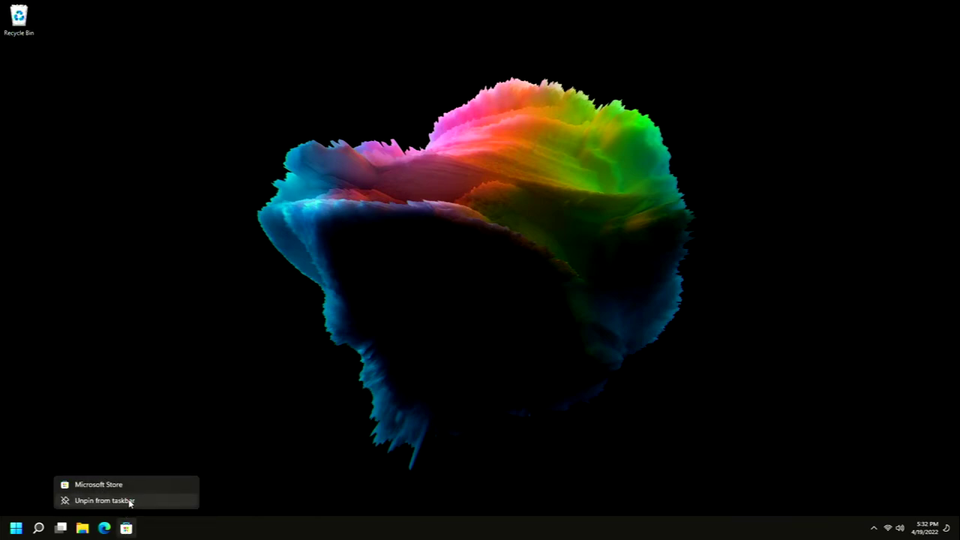
click(130, 502)
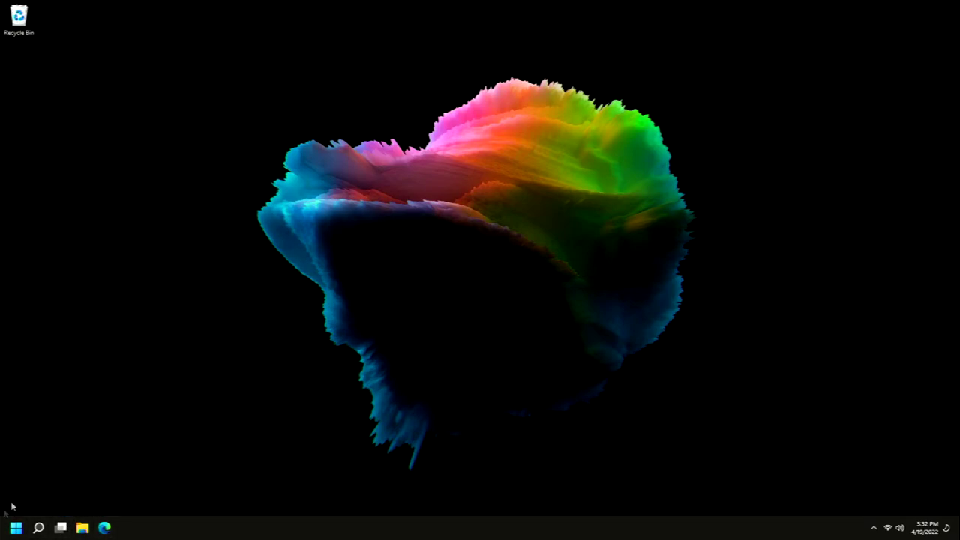
Unpin Microsoft Store, Prime Video, TikTok, Instagram, Facebook, OneNote and Alarms & Clock from Start
click(16, 527)
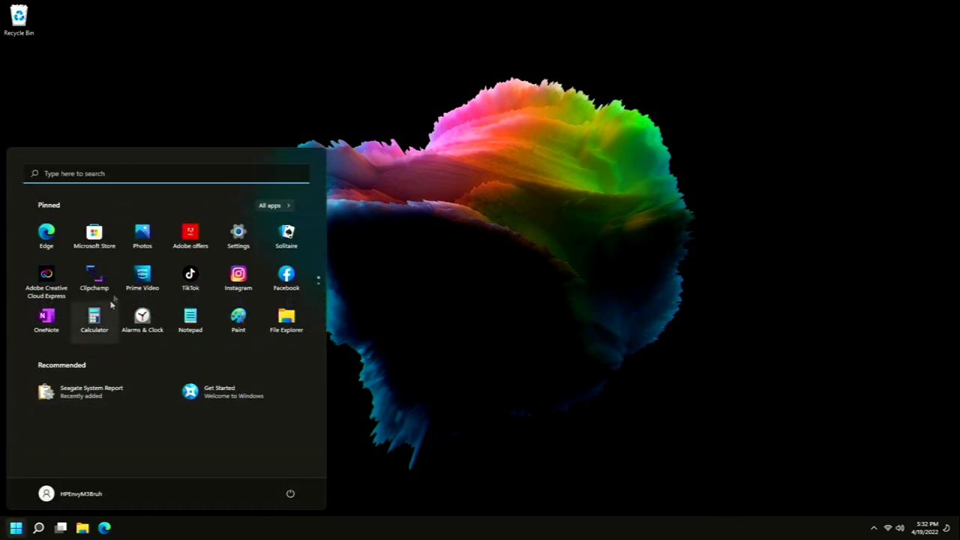
right_click(101, 255)
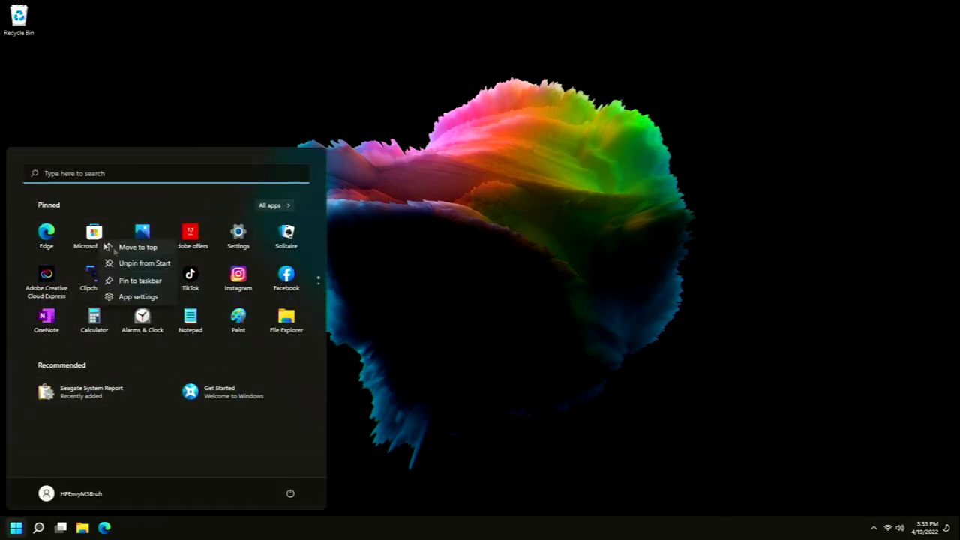
click(128, 266)
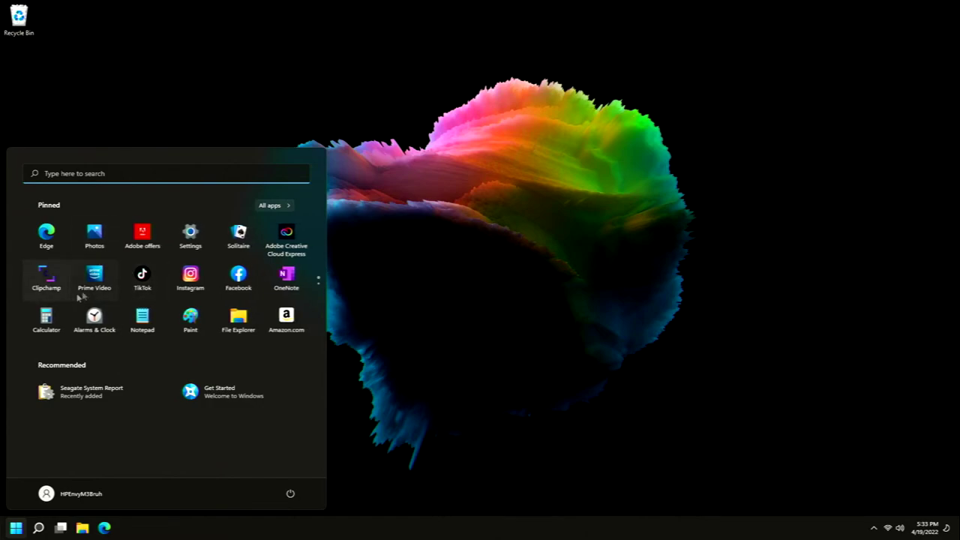
right_click(98, 286)
click(118, 311)
right_click(103, 280)
click(124, 306)
right_click(105, 279)
click(126, 306)
right_click(103, 279)
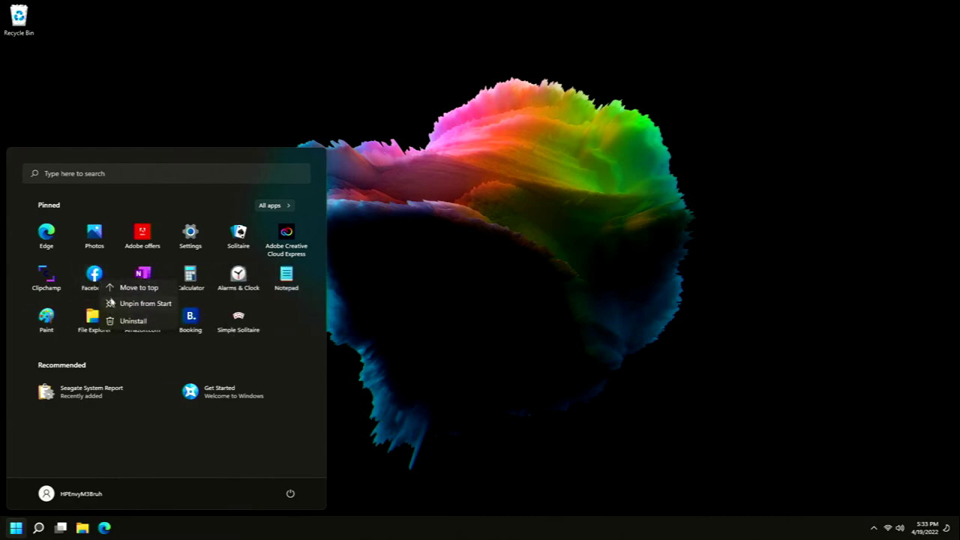
click(120, 304)
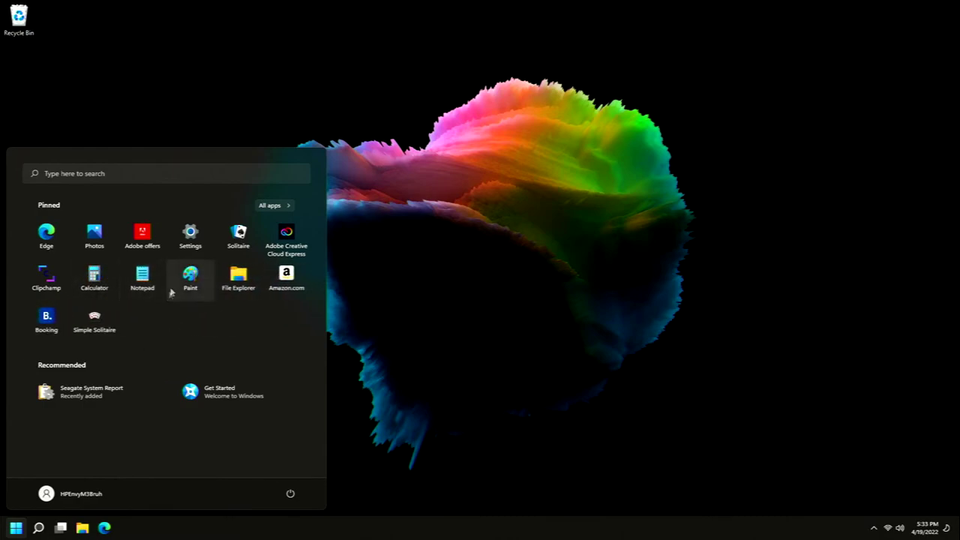
Unpin Amazon.com, Booking and Adobe Creative Cloud Express from Start
right_click(282, 284)
click(319, 309)
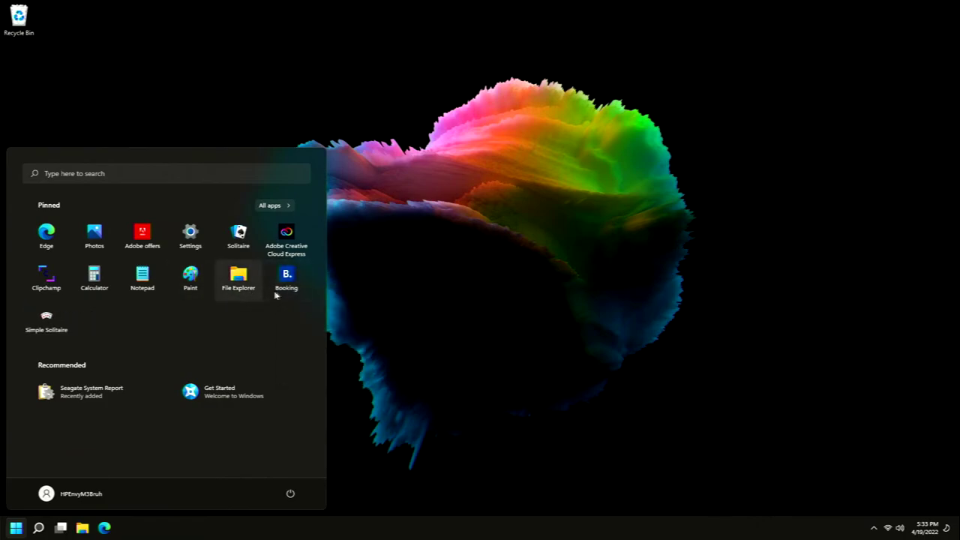
right_click(275, 293)
click(321, 264)
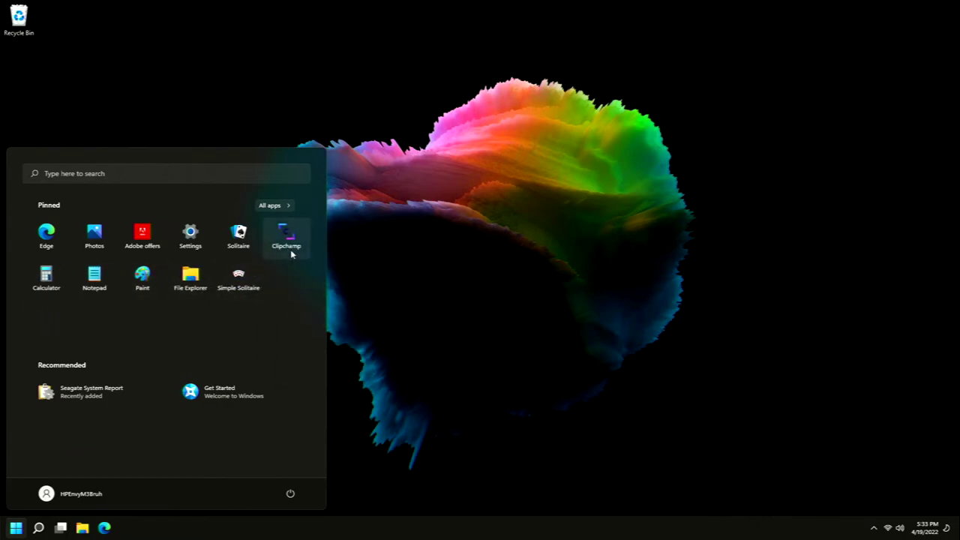
Launch Clipchamp from Start, close the Store library, dismiss Clipchamp's app permissions prompt and close the app
click(293, 237)
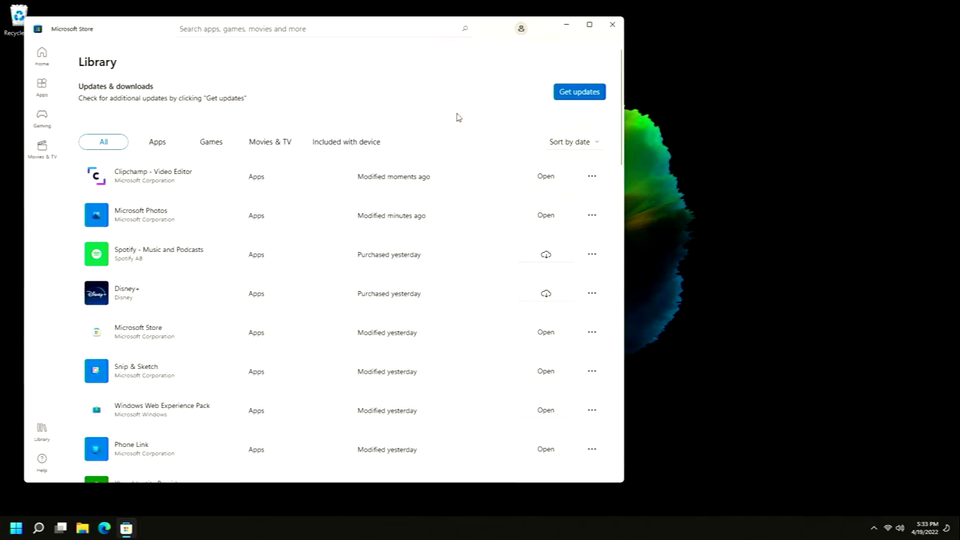
click(613, 26)
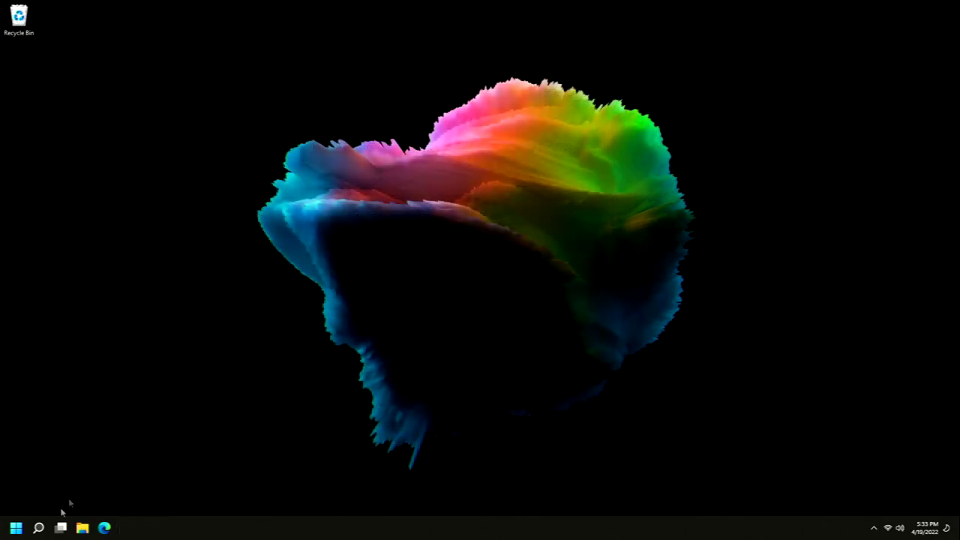
click(16, 527)
click(285, 236)
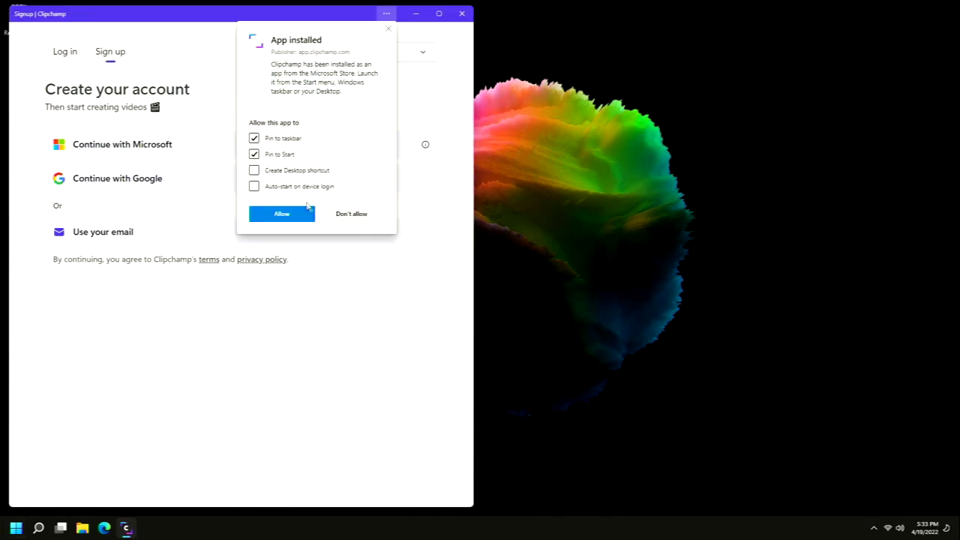
click(389, 30)
click(462, 14)
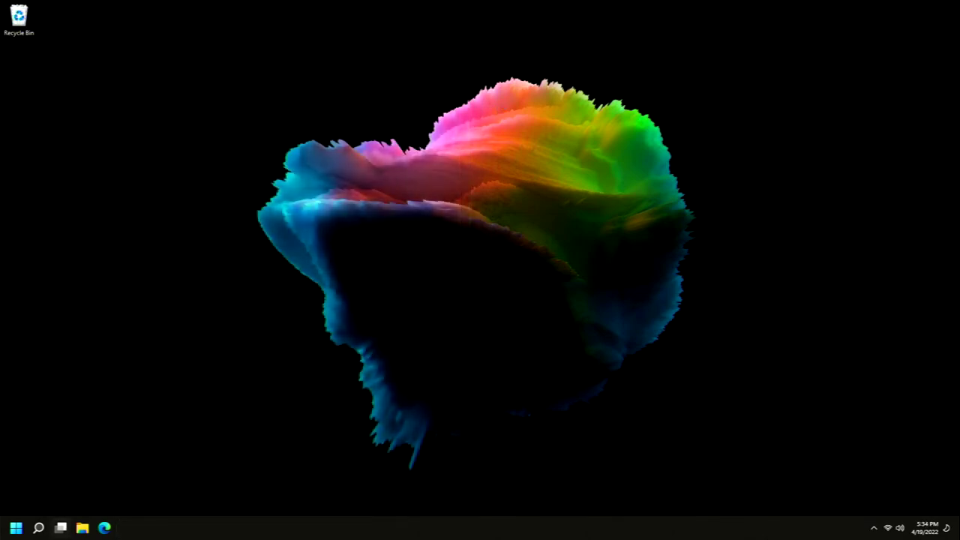
Find Add or remove programs, uninstall Clipchamp, check the Start pins and close Settings
click(38, 528)
text(add re)
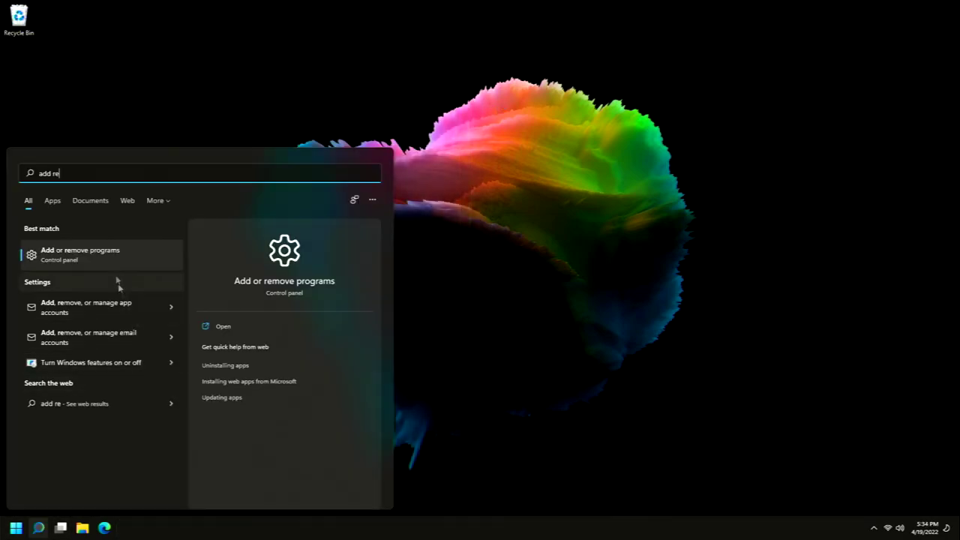
click(114, 267)
key(super)
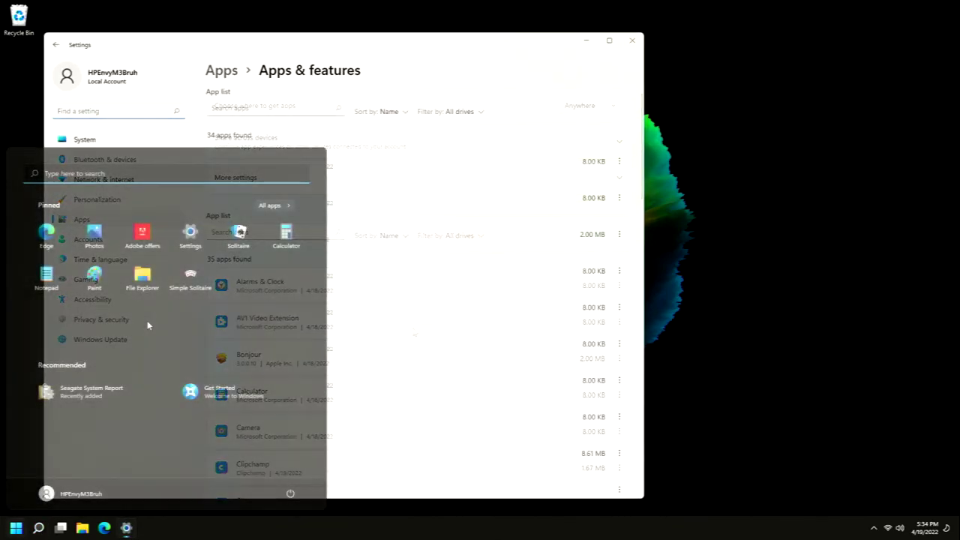
click(632, 40)
Empty the Recycle Bin and confirm the permanent deletion
right_click(9, 26)
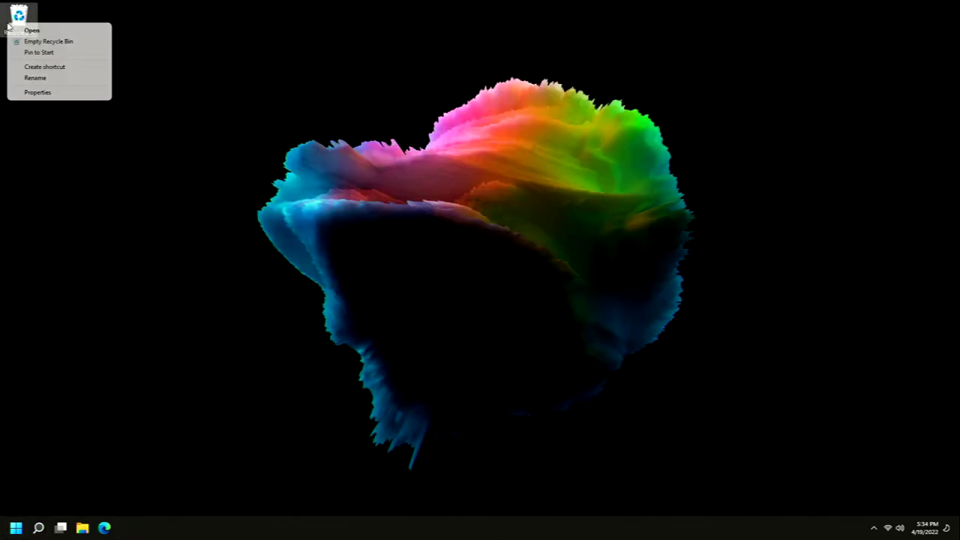
click(48, 41)
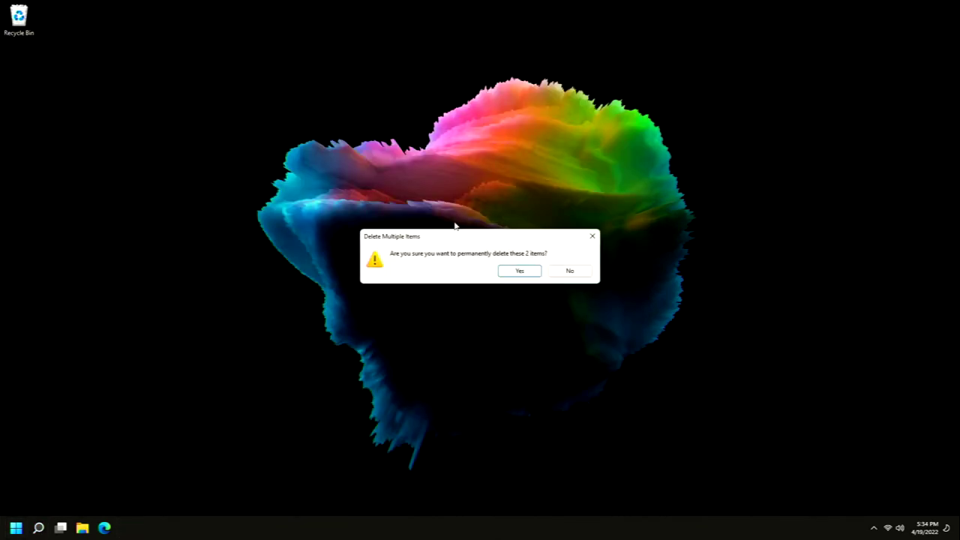
click(525, 275)
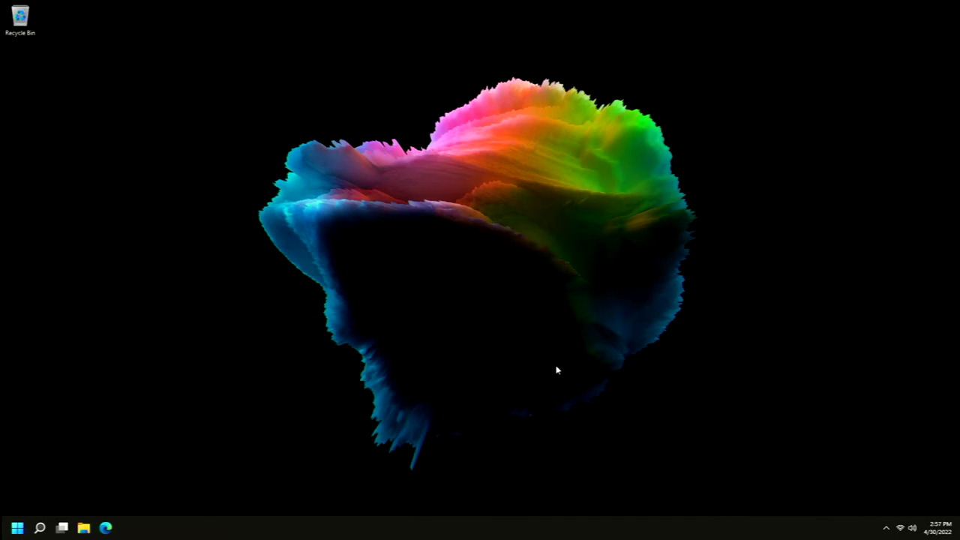
Unpin Adobe offers from Start
key(super)
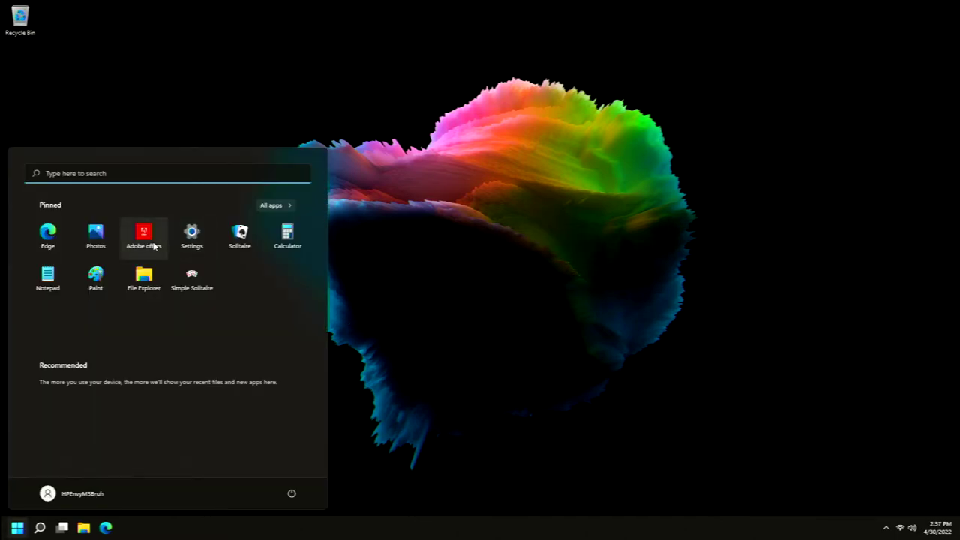
right_click(155, 246)
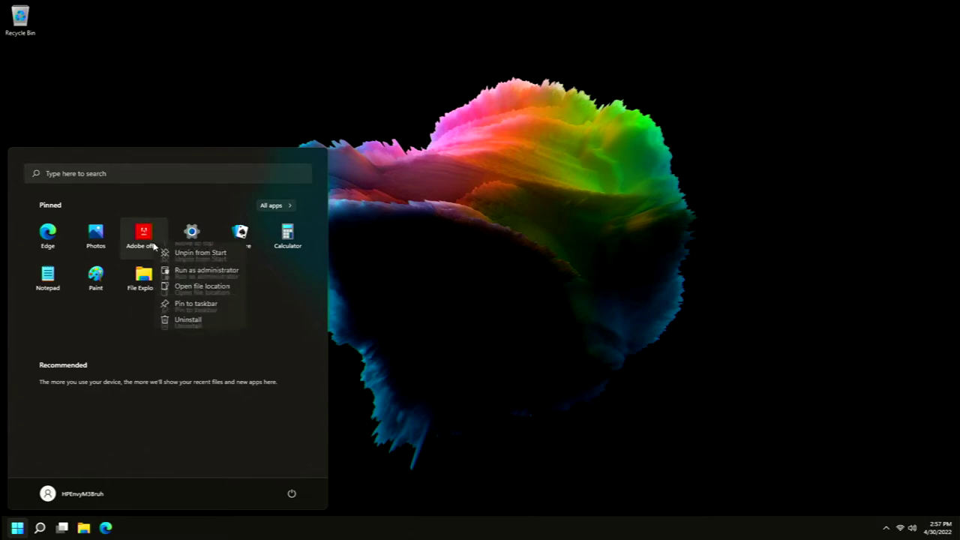
click(180, 269)
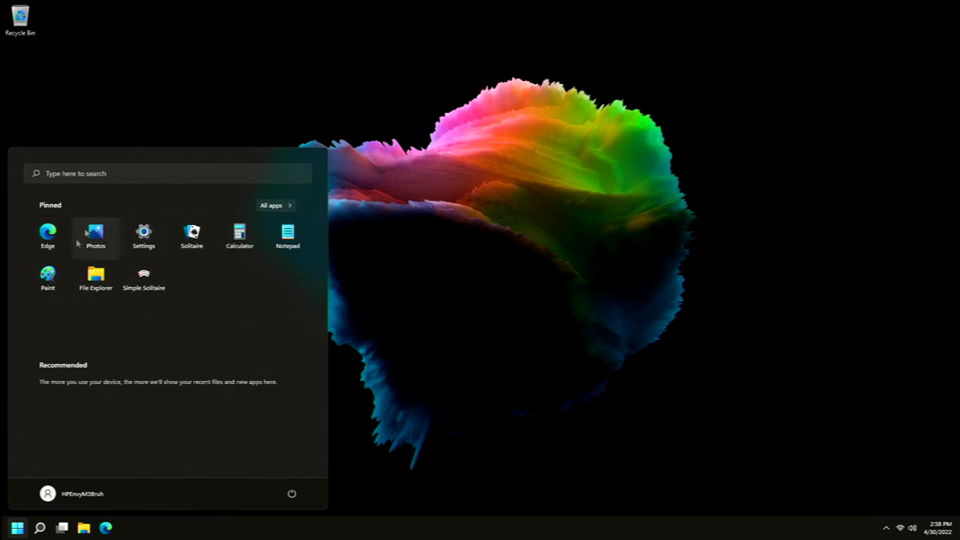
Try to uninstall Adobe offers from the full list of apps in Start
click(285, 208)
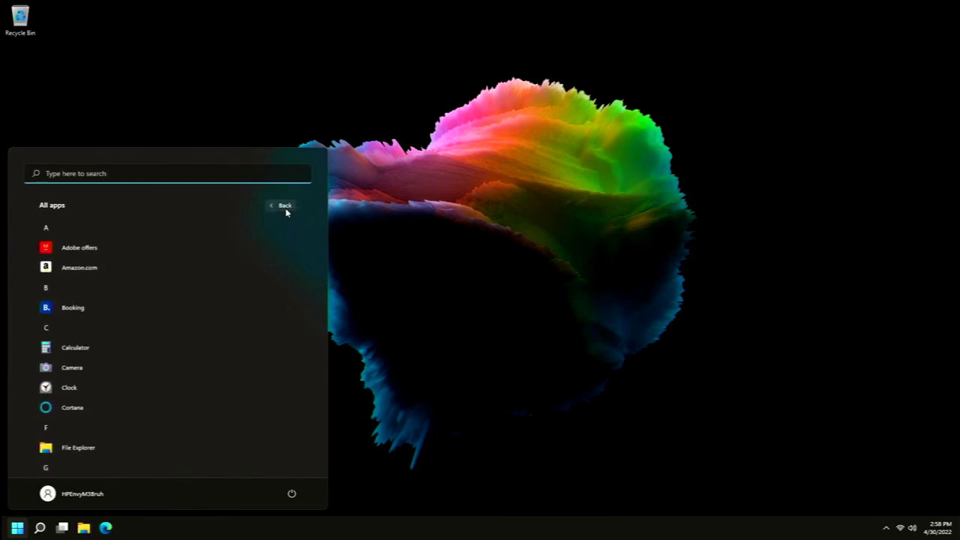
right_click(100, 252)
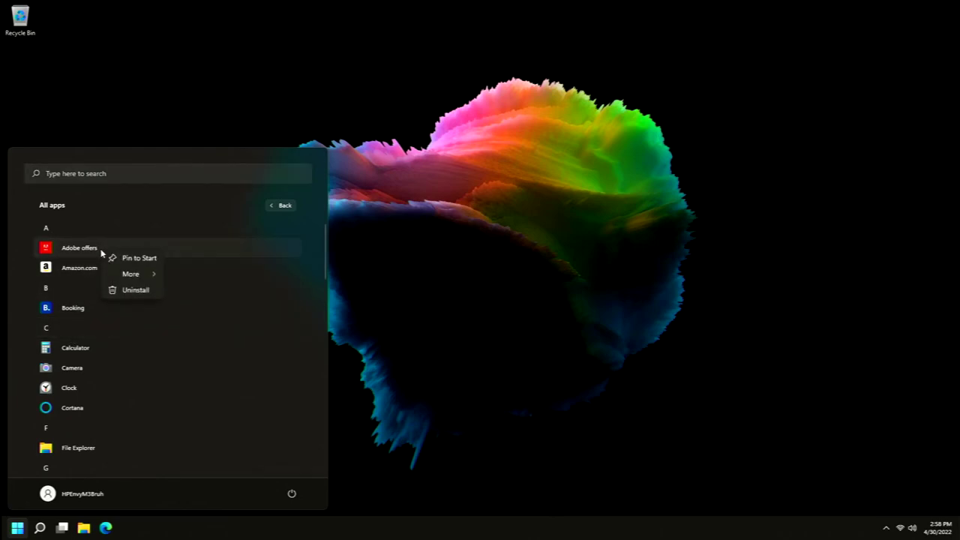
click(126, 291)
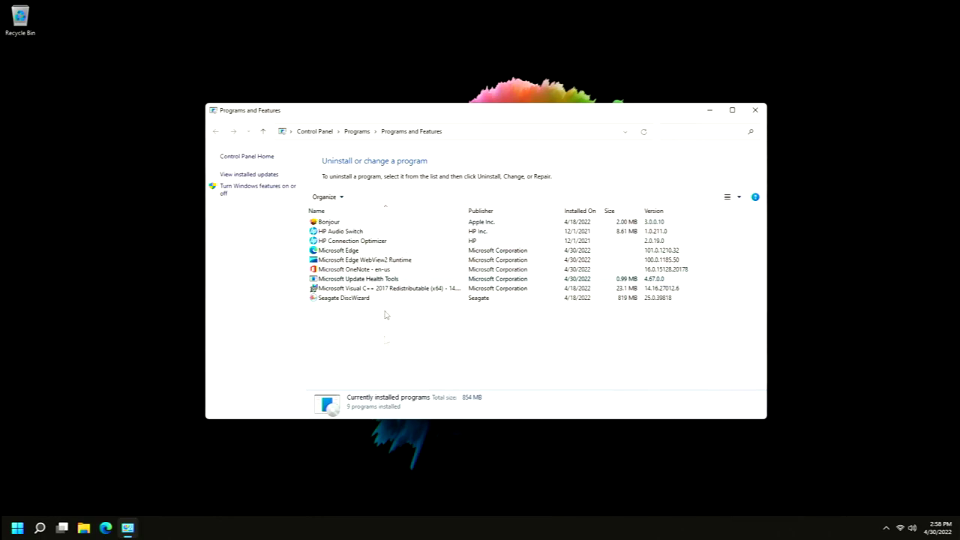
Open the file location of the Adobe offers shortcut from the full app list
key(super)
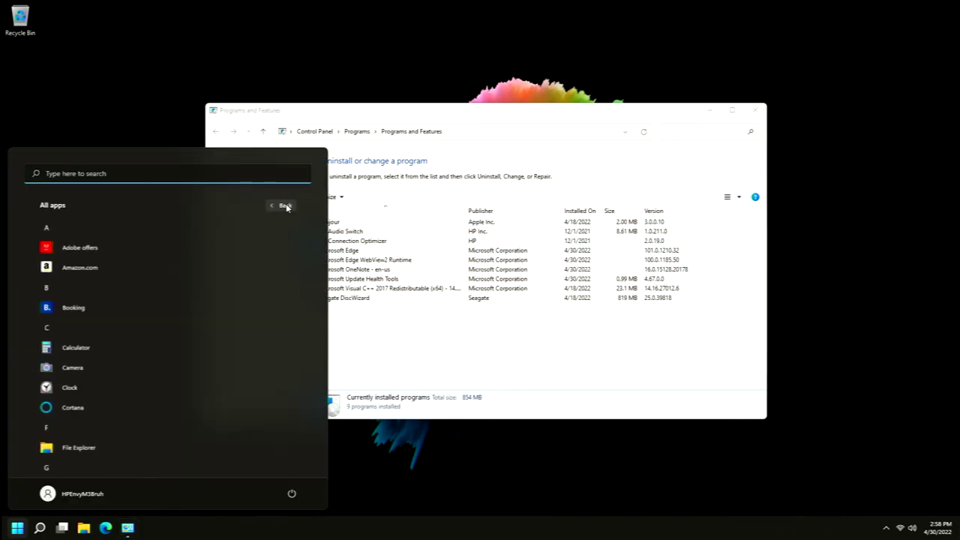
right_click(80, 268)
mouse_move(105, 287)
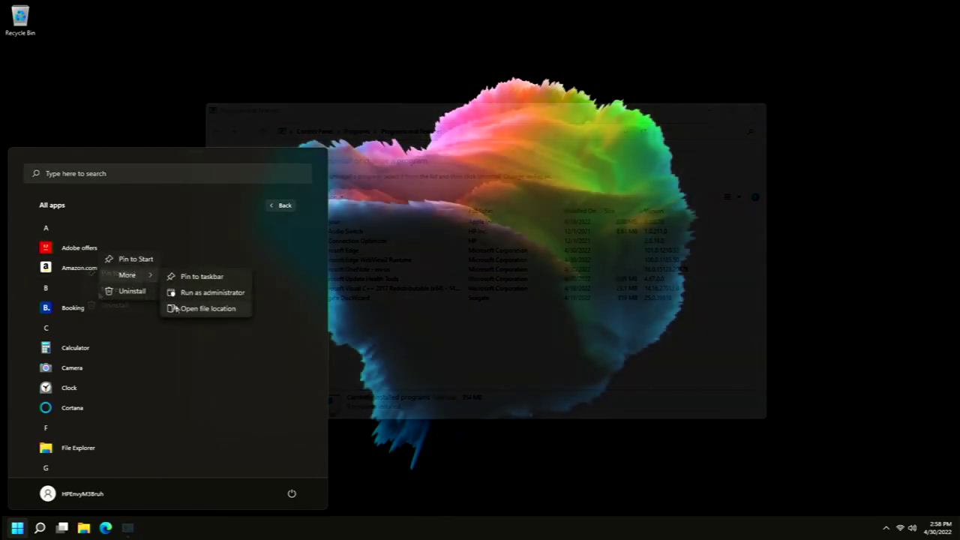
click(176, 309)
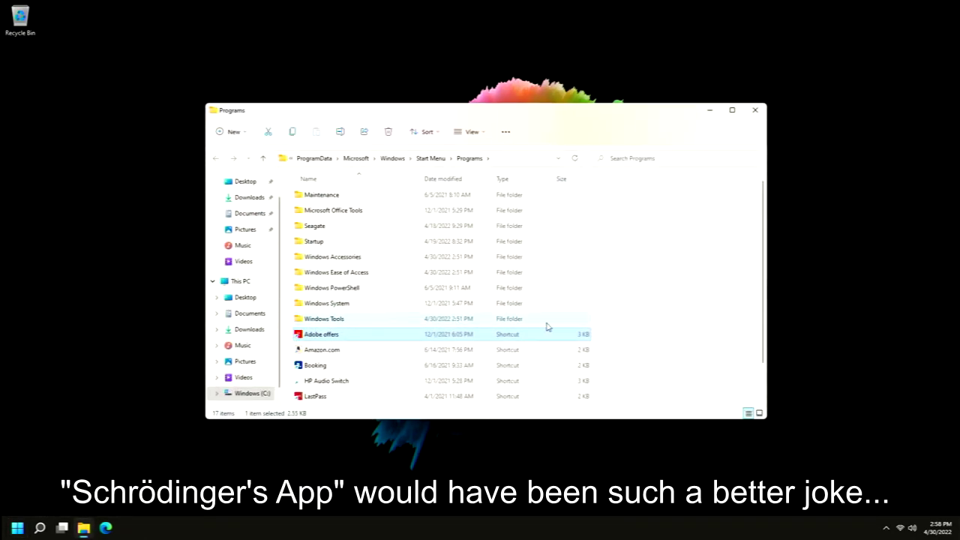
Delete the Adobe offers, Amazon.com, Booking, HP Audio Switch, LastPass, Microsoft Edge and OneNote shortcuts from the Programs folder
scroll(379, 338, down, 1)
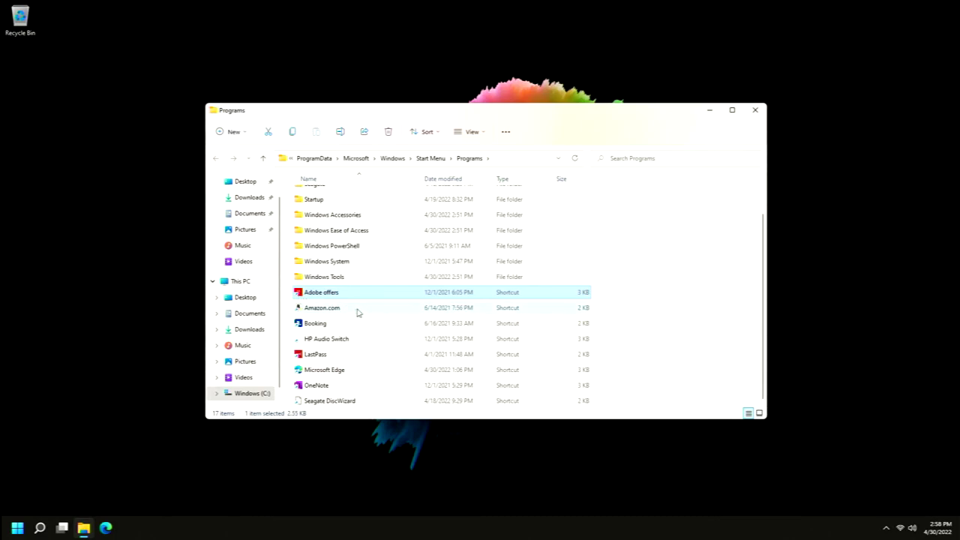
key(shift+Down)
key(shift+Down)
key(shift+Down)
key(shift+Down)
key(shift+Down)
key(shift+Down)
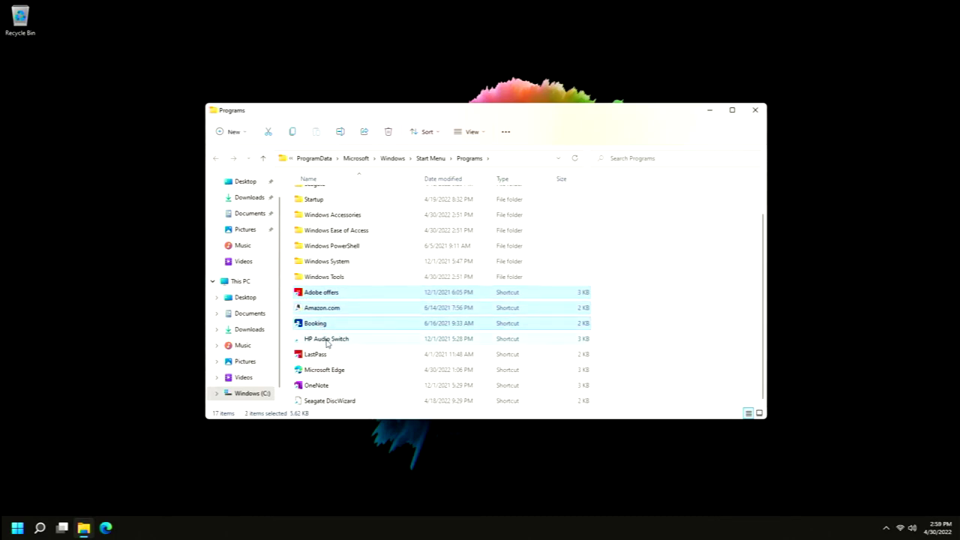
key(Delete)
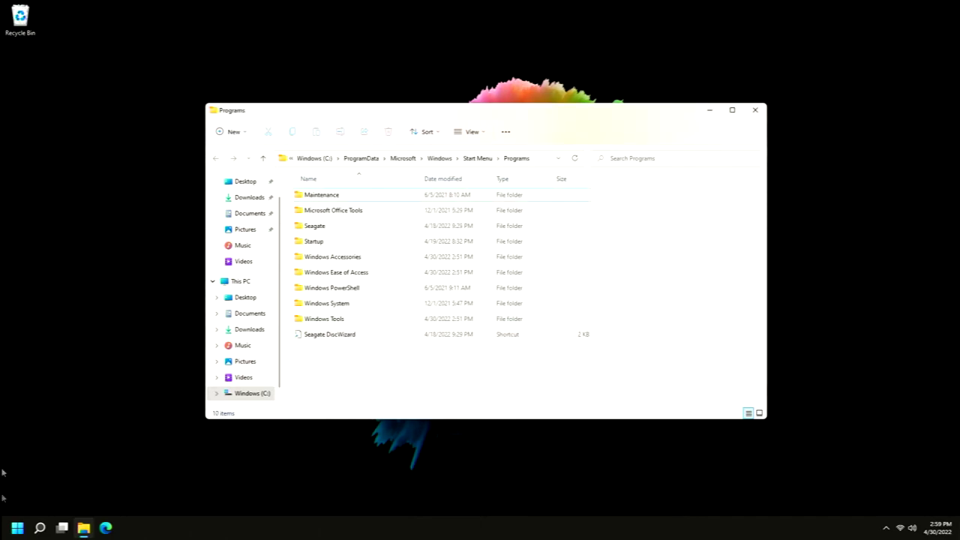
Check the Maps entry in the full Start app list for an uninstall option
click(17, 528)
click(285, 205)
scroll(150, 311, down, 4)
scroll(158, 313, down, 1)
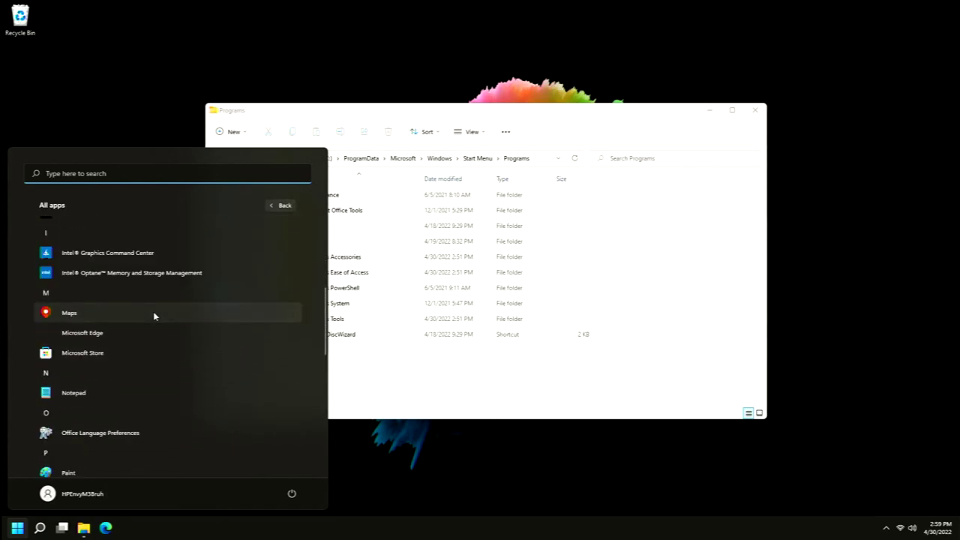
right_click(153, 313)
mouse_move(177, 337)
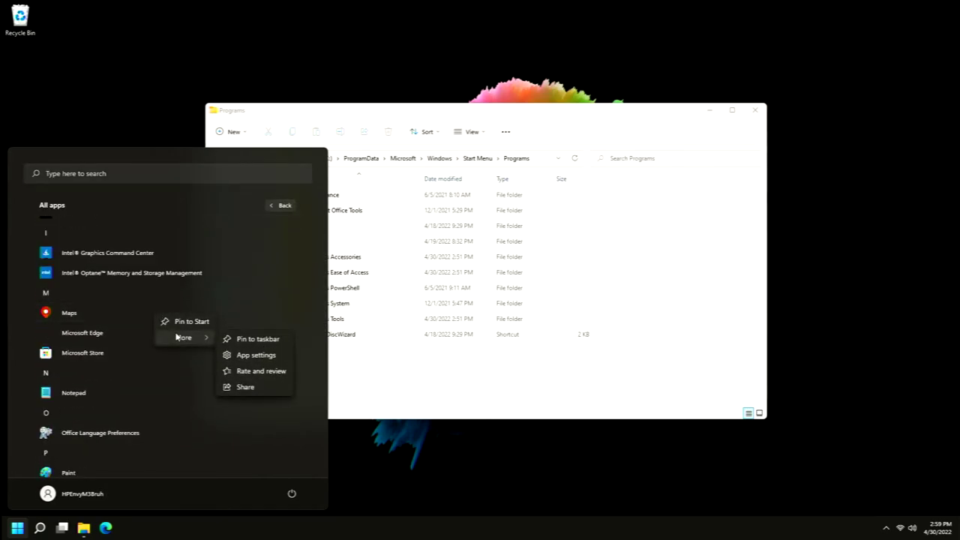
click(255, 355)
Uninstall Microsoft OneNote - en-us through Programs and Features, starting from the Office Language Preferences entry and allowing the change
scroll(310, 298, down, 5)
scroll(304, 188, up, 5)
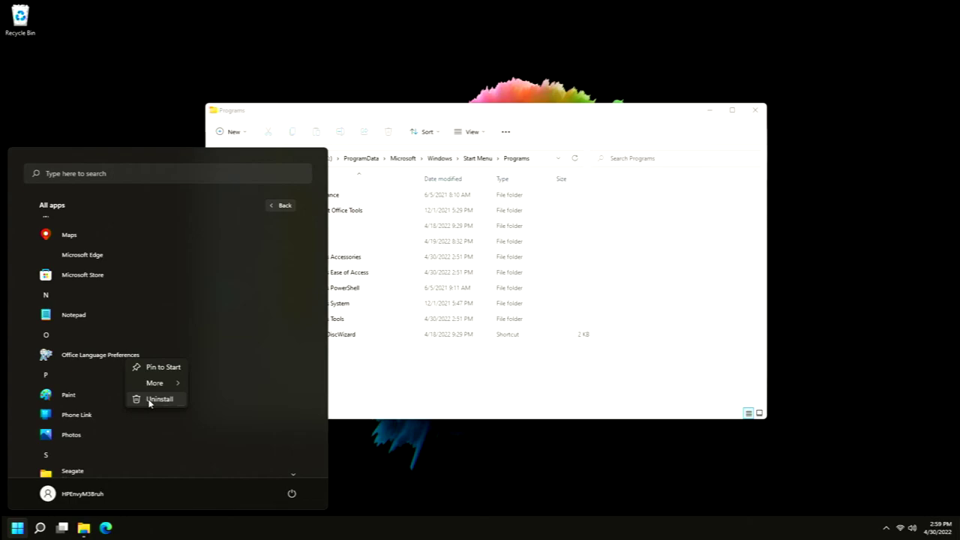
click(159, 399)
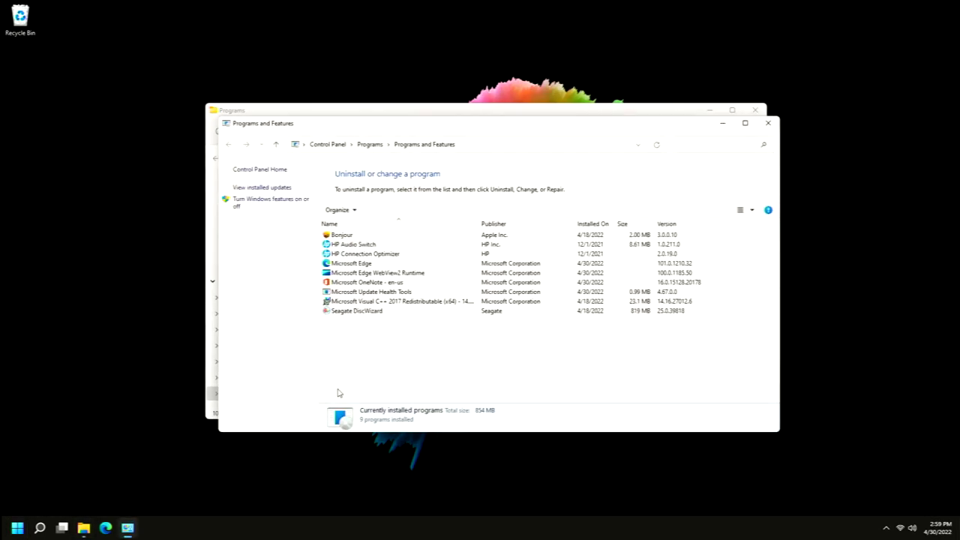
right_click(406, 285)
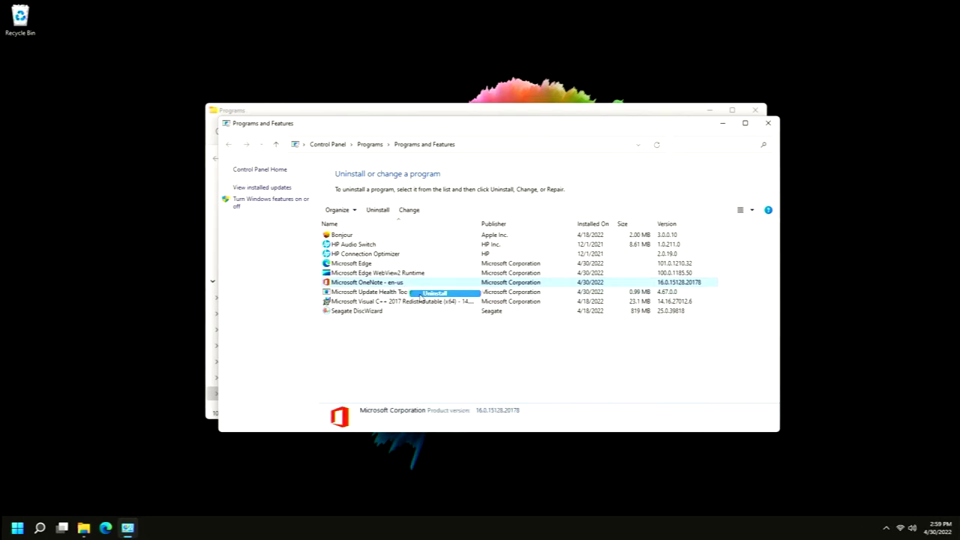
click(420, 295)
click(426, 341)
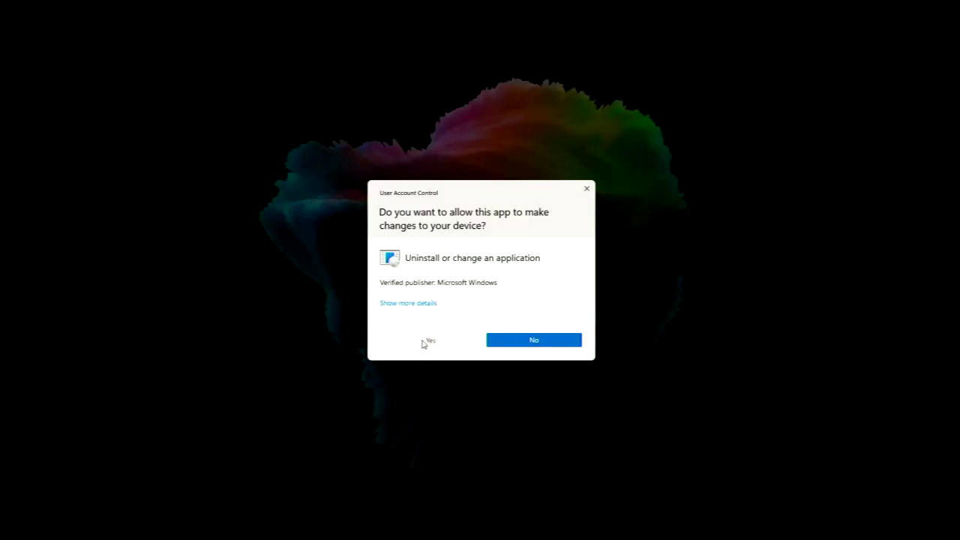
click(525, 322)
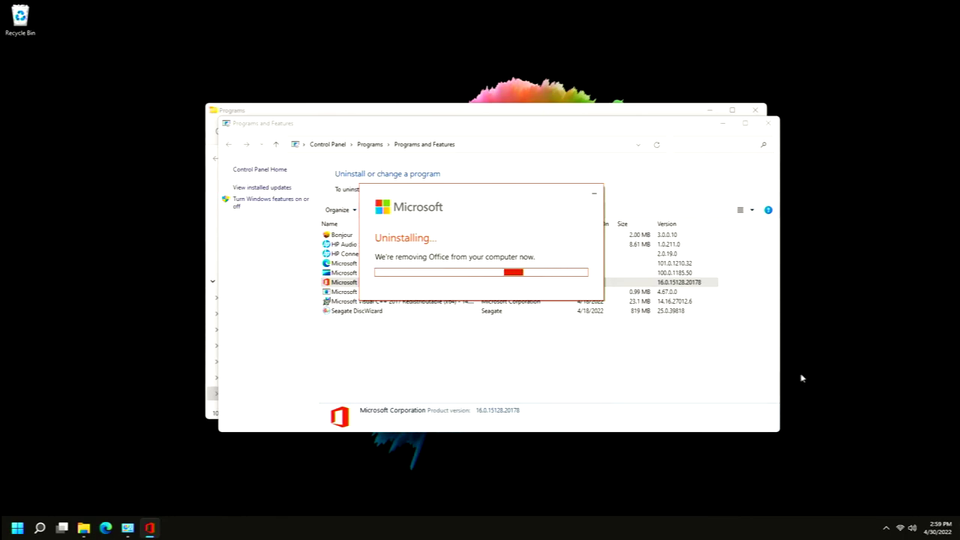
drag(472, 190, 588, 34)
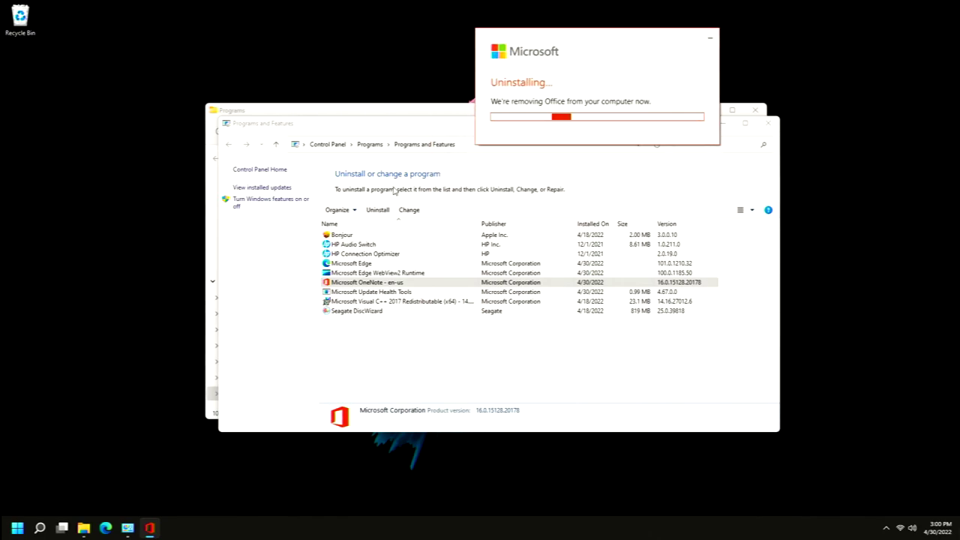
Review the remaining apps in the full Start list and check Phone Link and Xbox Game Bar for an uninstall option
click(17, 528)
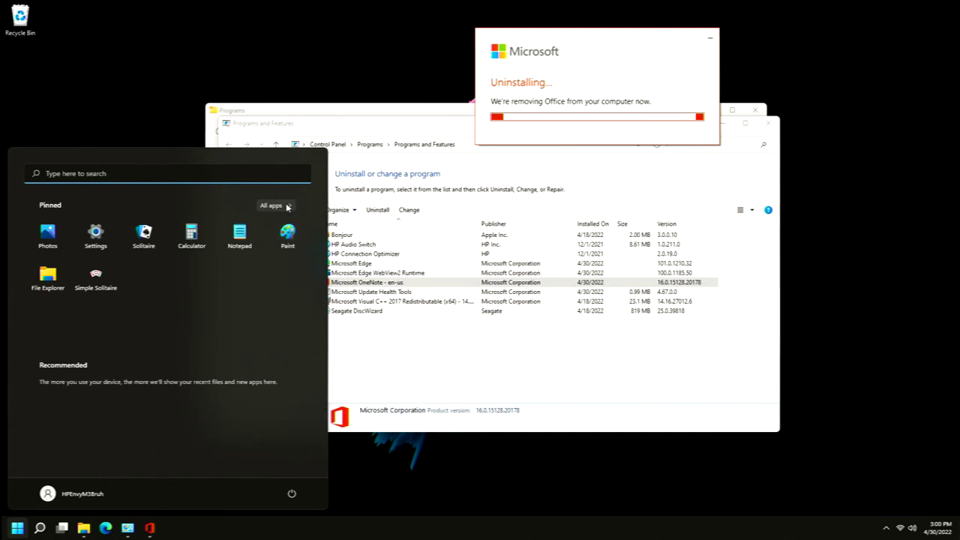
click(274, 206)
scroll(133, 375, down, 8)
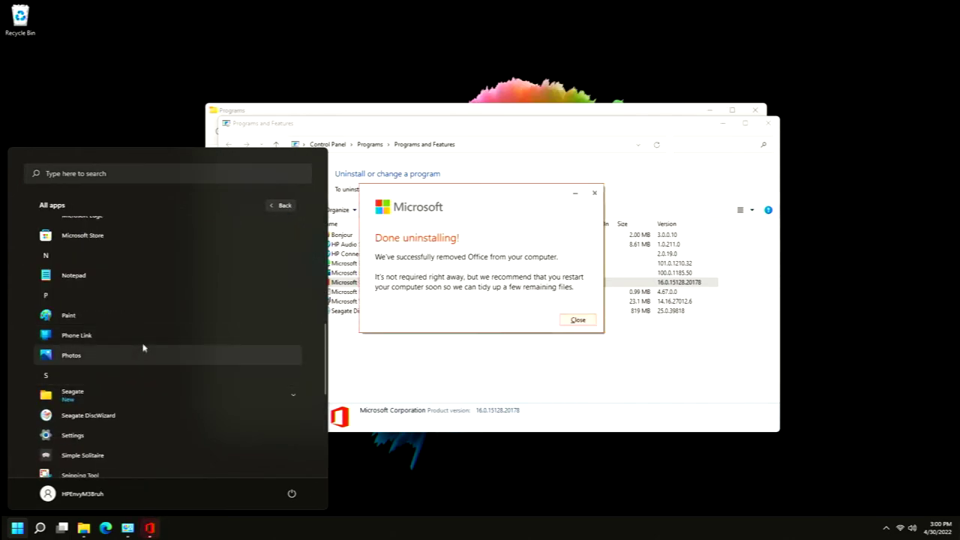
right_click(146, 339)
mouse_move(160, 365)
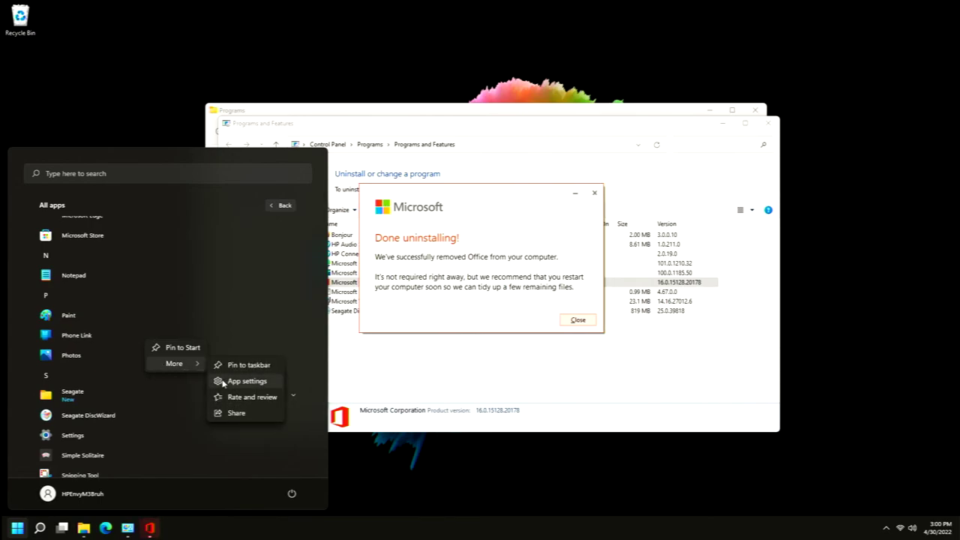
scroll(30, 390, down, 5)
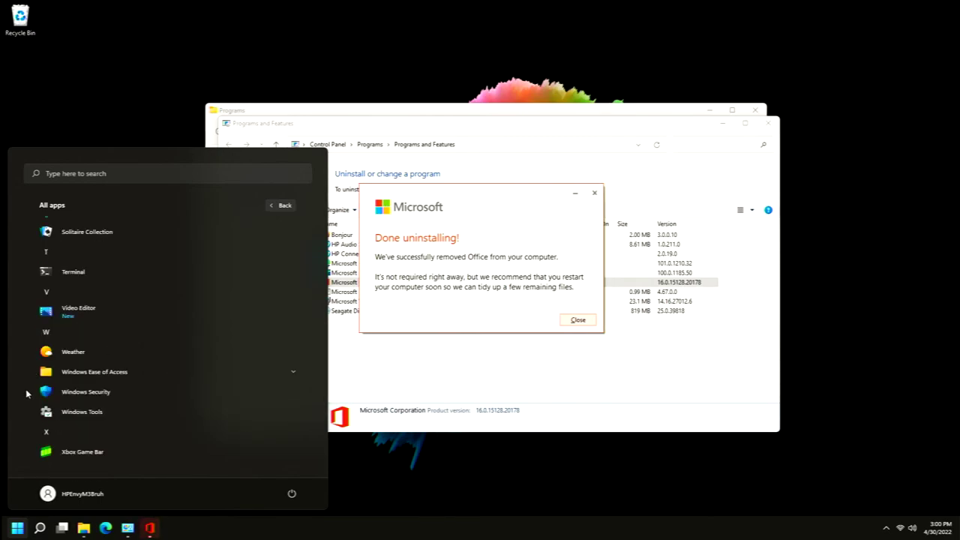
right_click(125, 451)
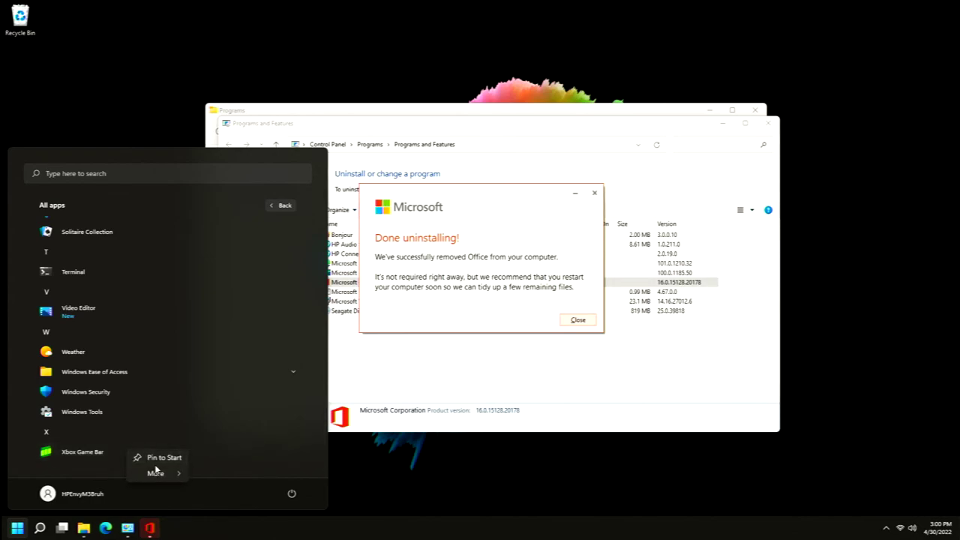
mouse_move(156, 474)
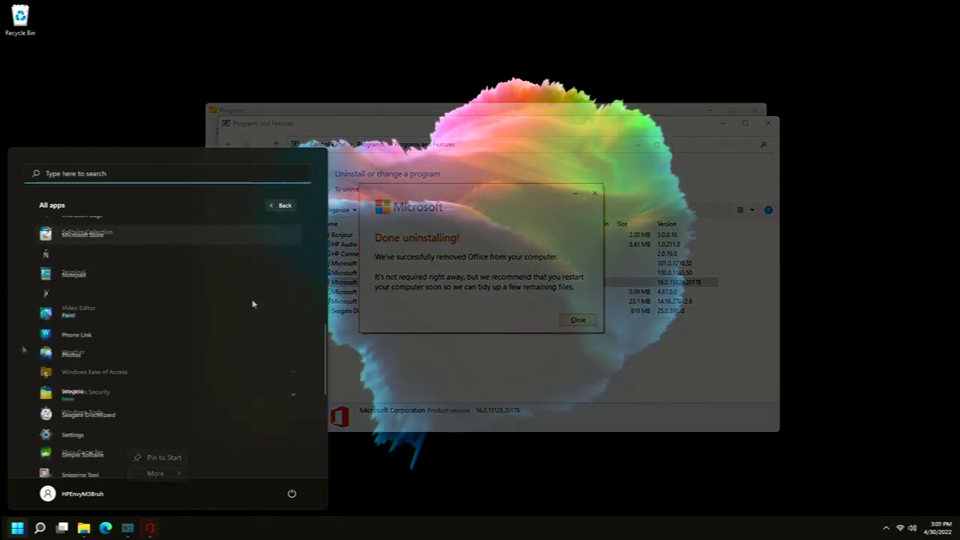
scroll(253, 303, down, 5)
scroll(253, 305, up, 10)
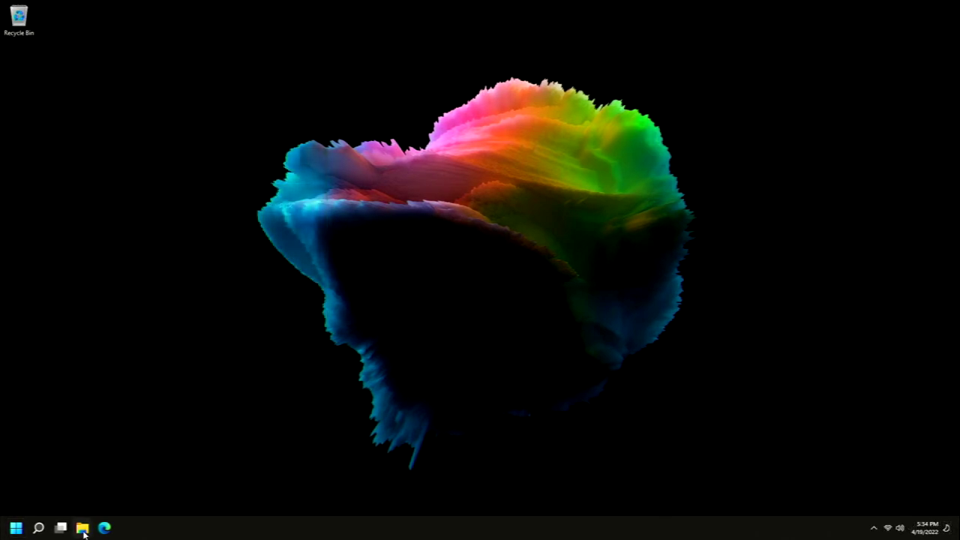
Open the C: volume inside the HPEnvyTE01-2250xt 18Apr2022 backup, stored in Seagate Backups\HP TE01-2250xt on the Seagate Expansion Drive (D:)
click(83, 528)
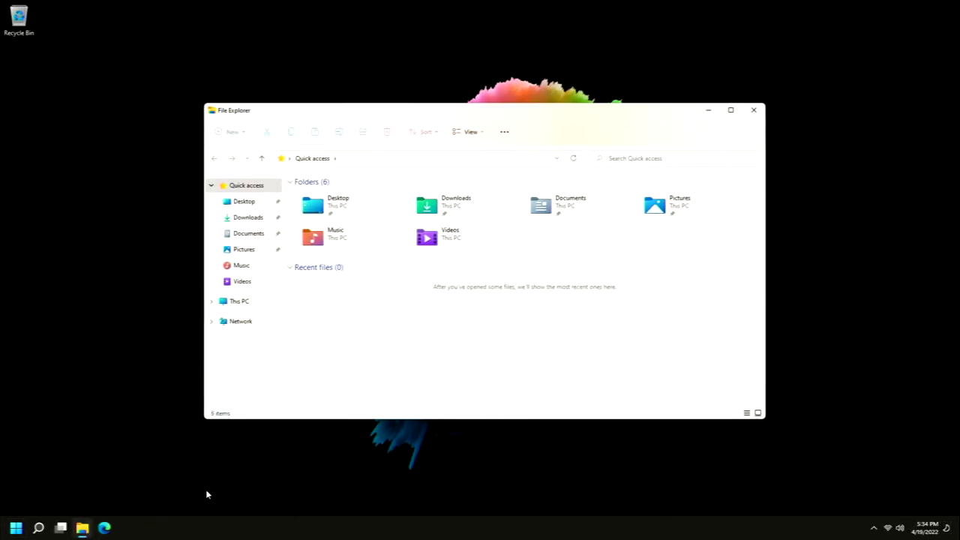
click(212, 303)
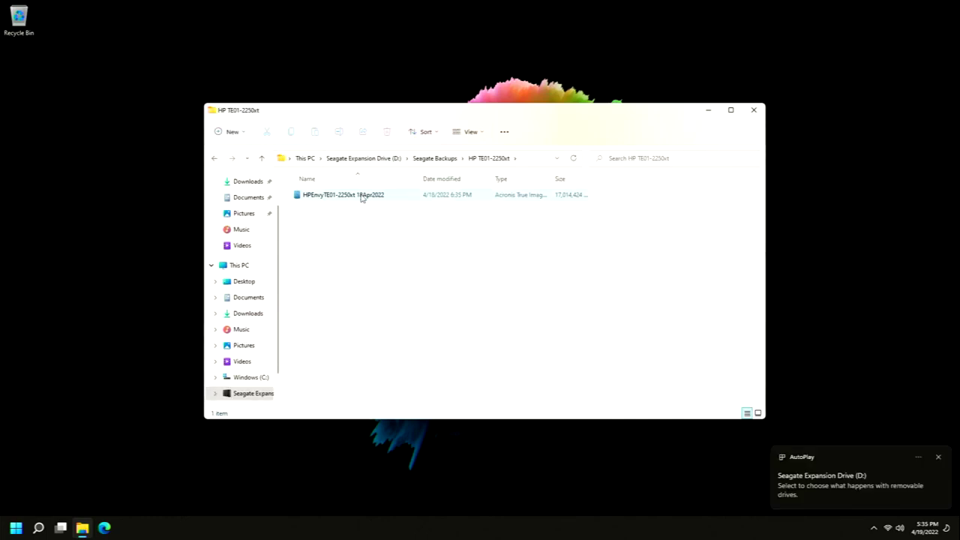
click(360, 196)
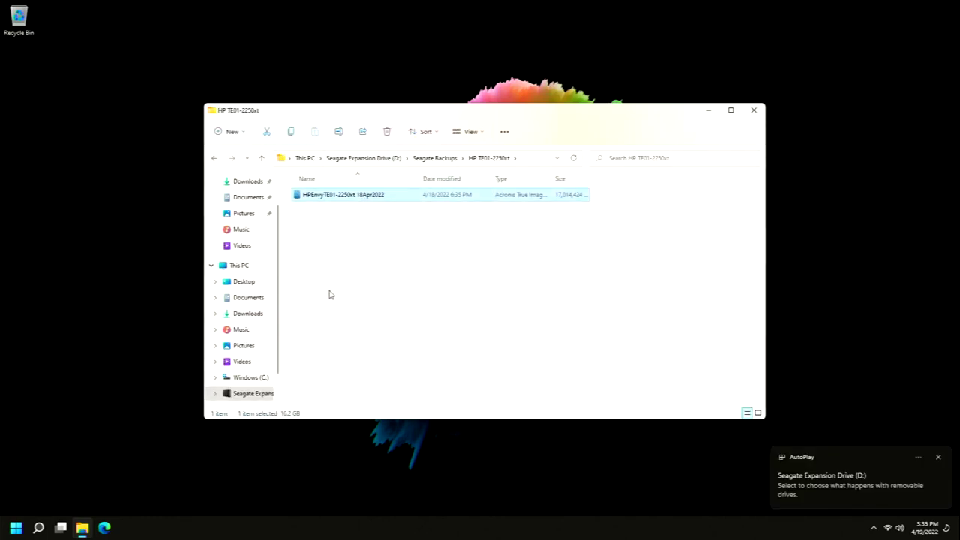
double_click(339, 196)
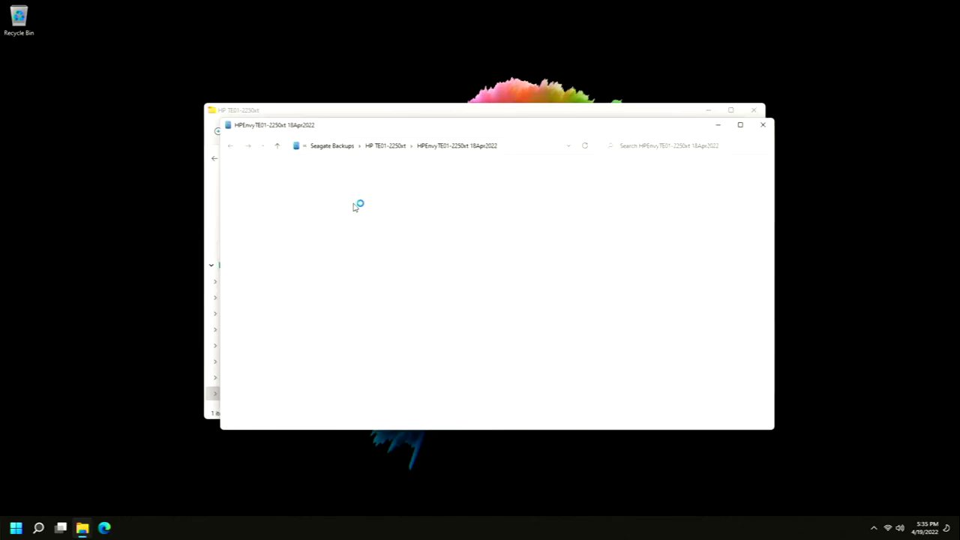
double_click(403, 198)
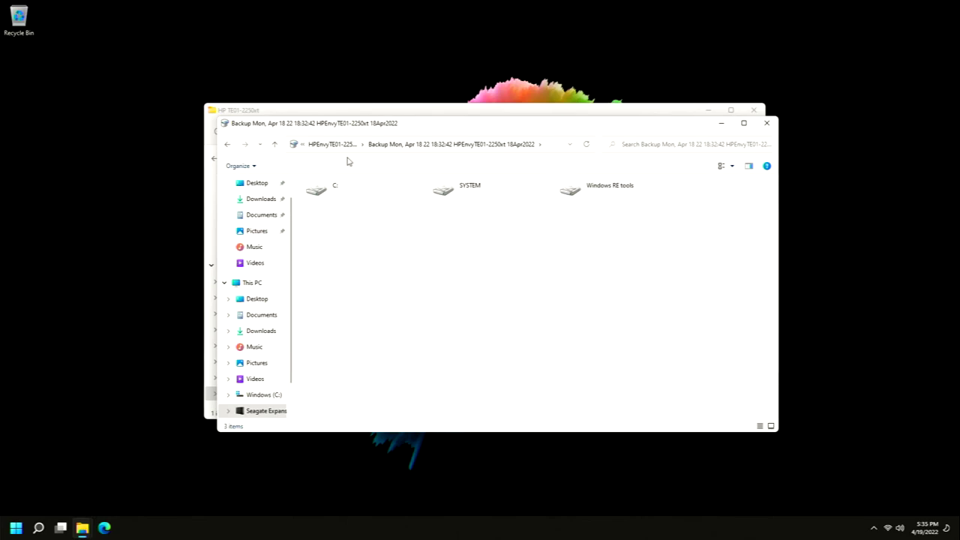
double_click(323, 201)
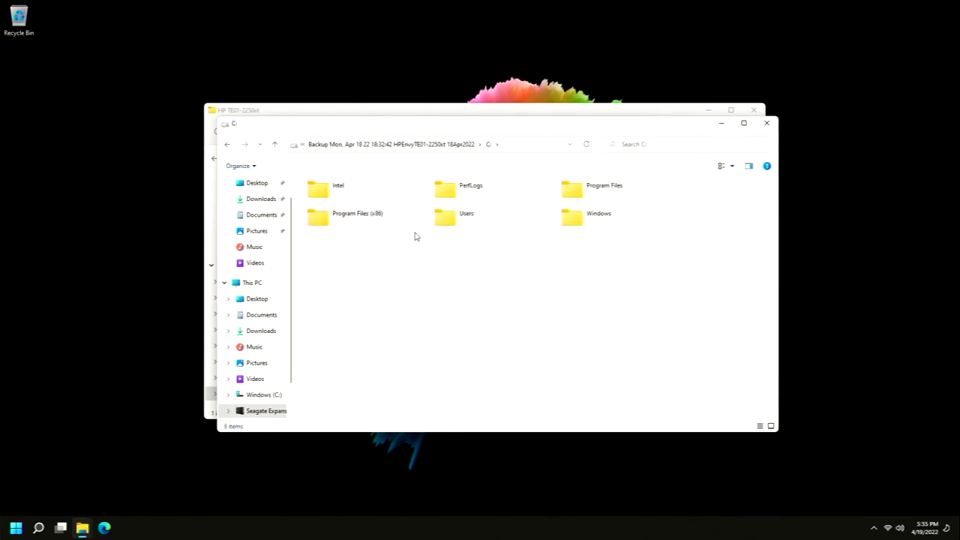
Inspect the Desktop and Downloads folders of the user profile in the backup and return to its C: root
double_click(455, 228)
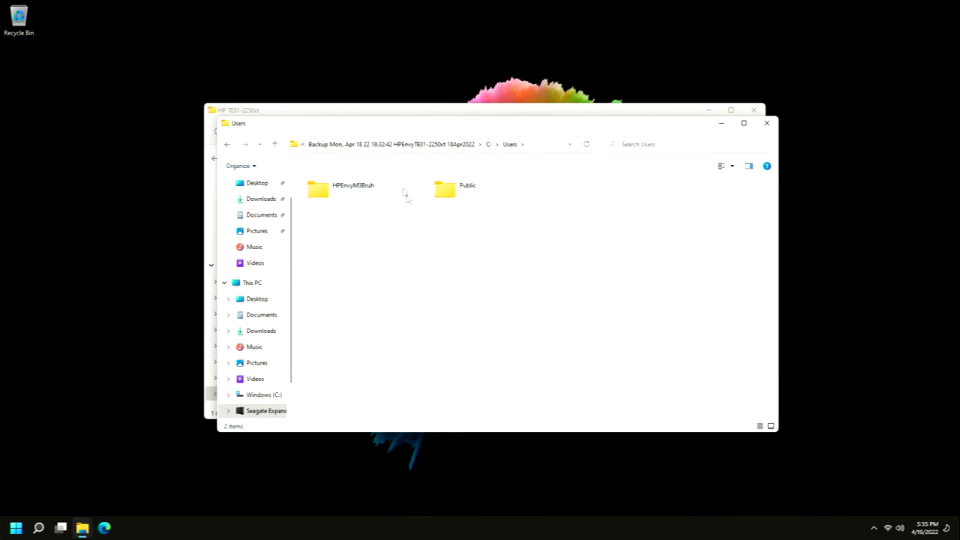
double_click(367, 192)
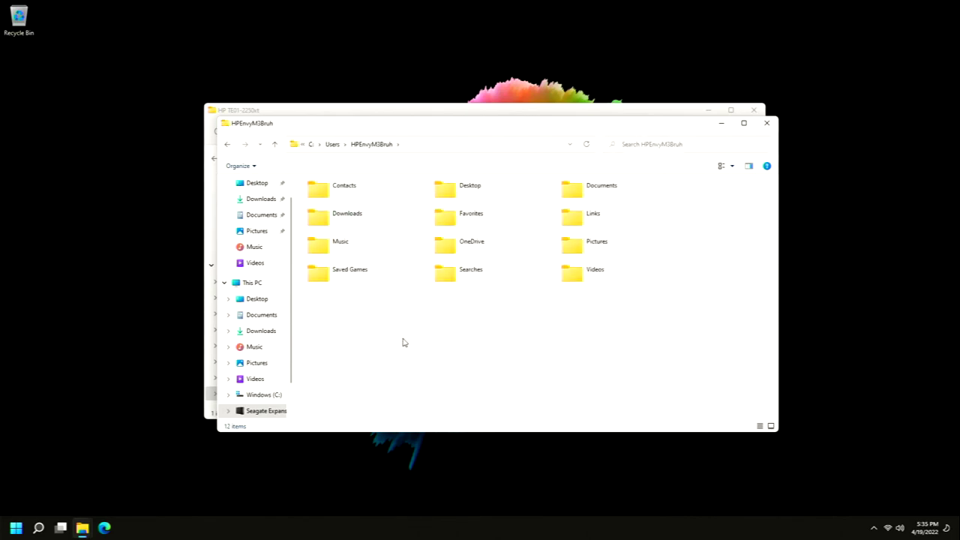
double_click(461, 194)
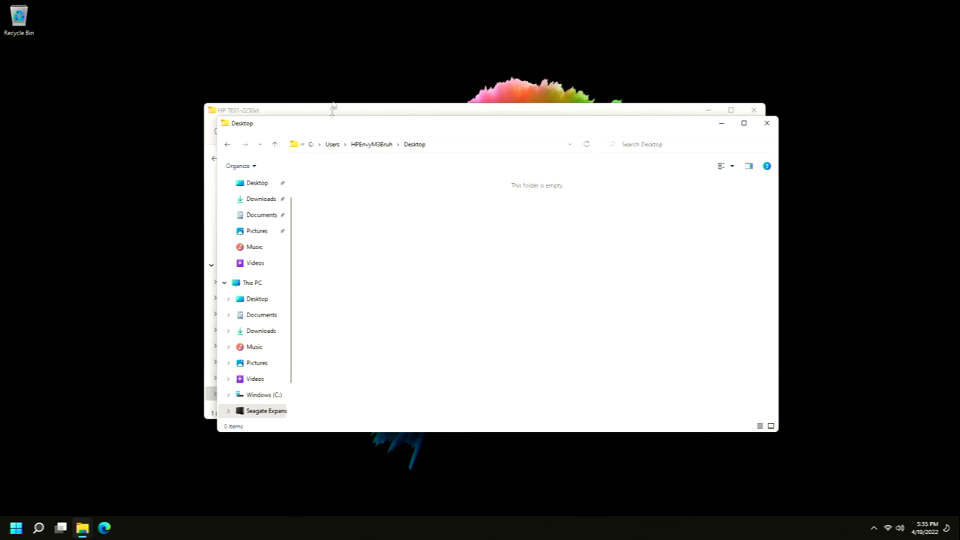
click(371, 144)
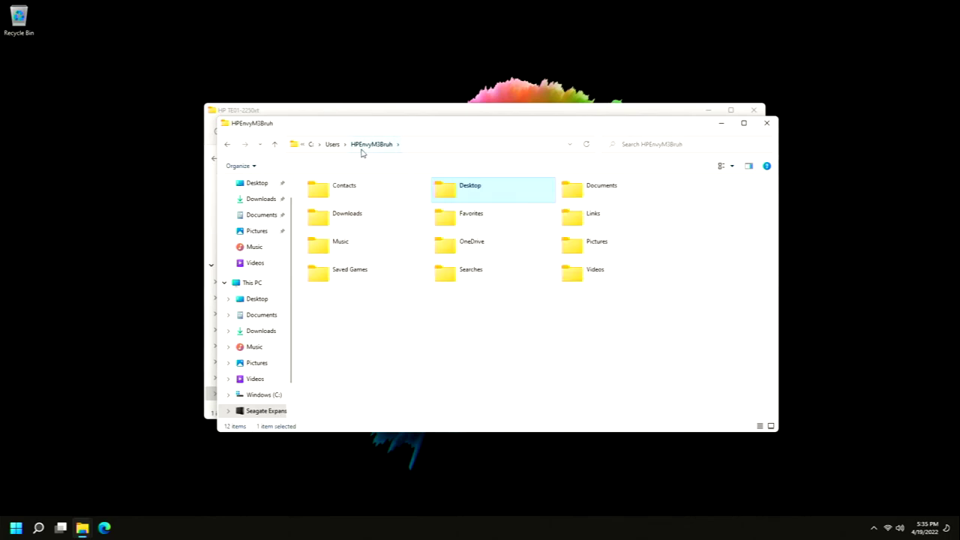
double_click(352, 224)
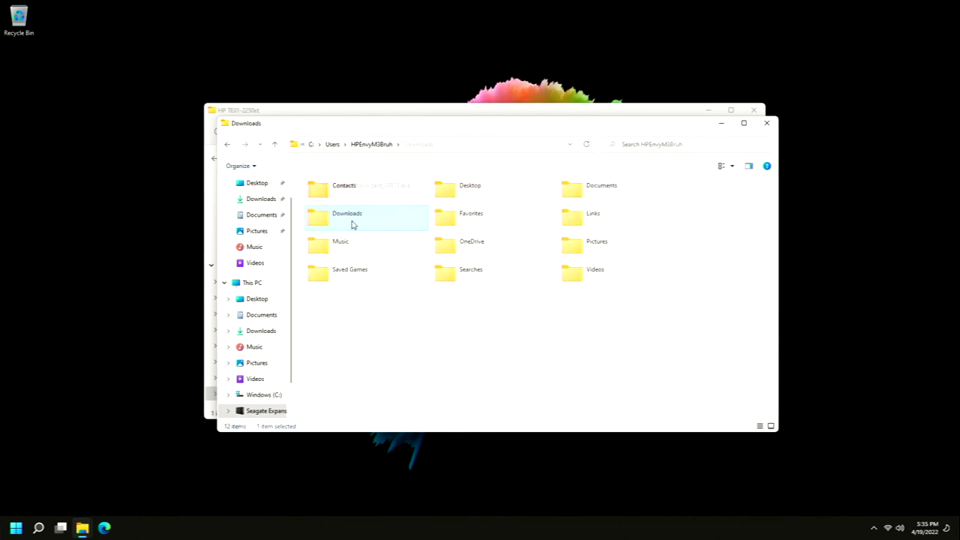
click(395, 190)
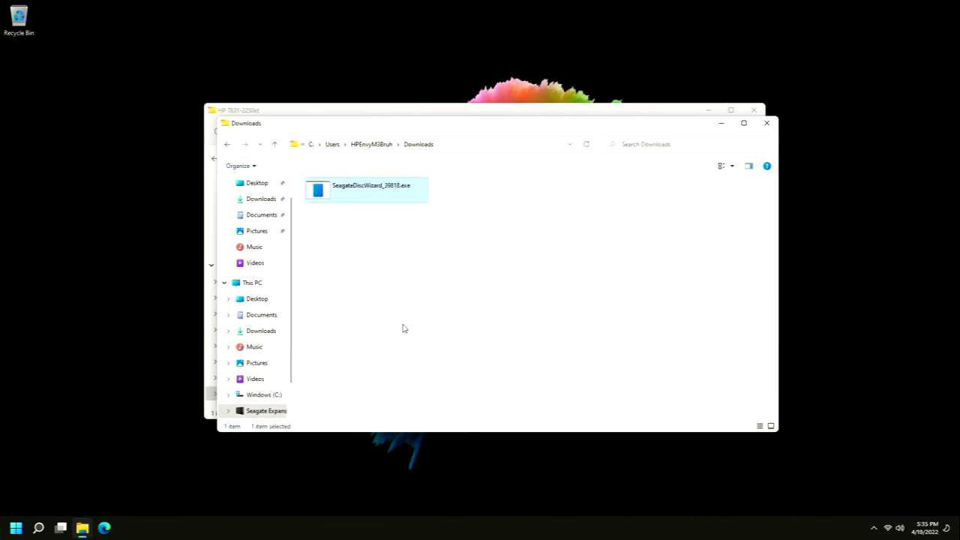
click(371, 144)
click(315, 145)
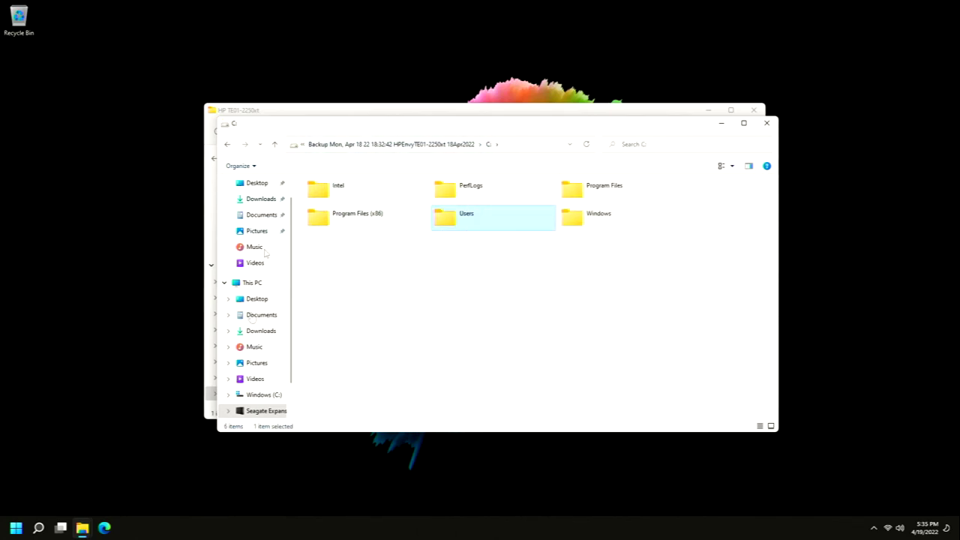
Check the space on the Windows (C:) and Seagate Expansion (D:) drives in This PC and close both File Explorer windows
click(266, 412)
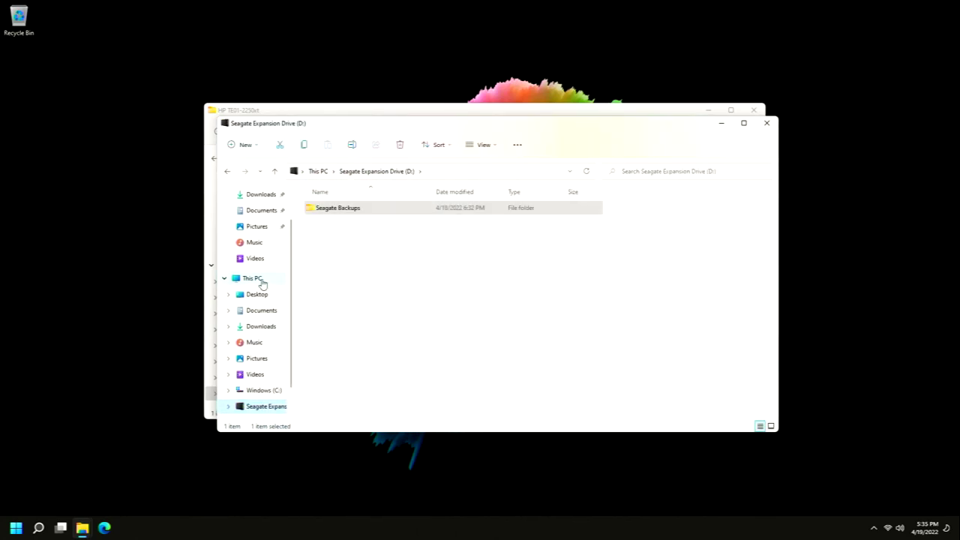
click(255, 279)
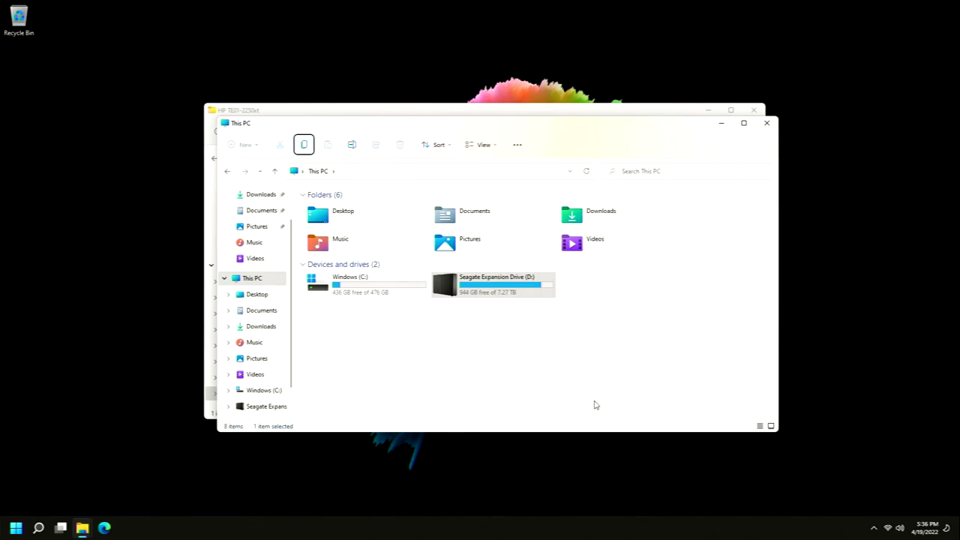
click(613, 408)
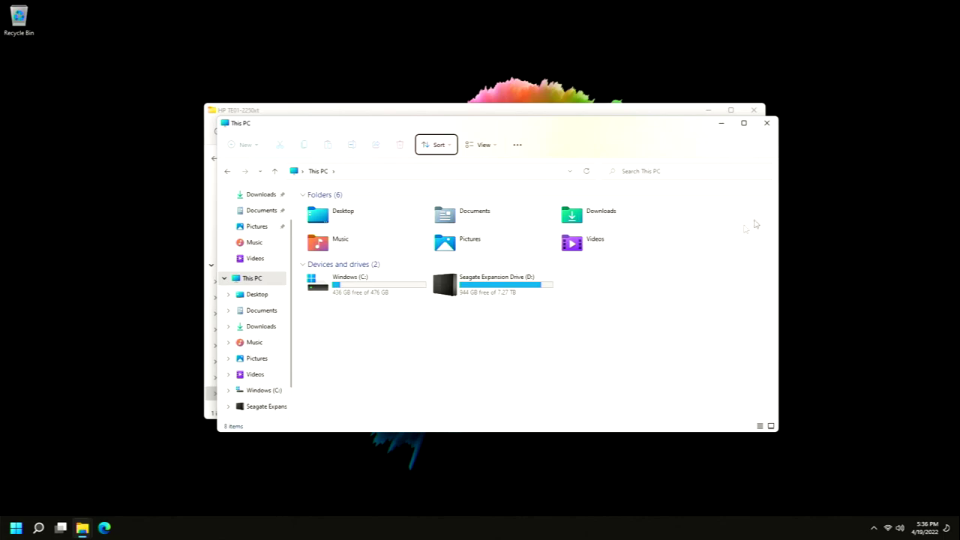
click(767, 123)
click(753, 110)
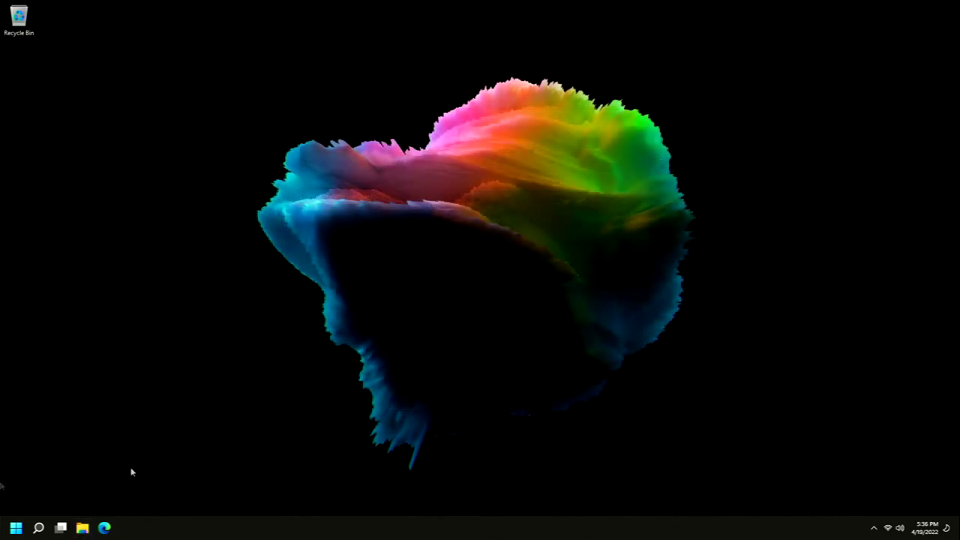
Restart the PC from Start
click(16, 528)
click(290, 494)
click(289, 471)
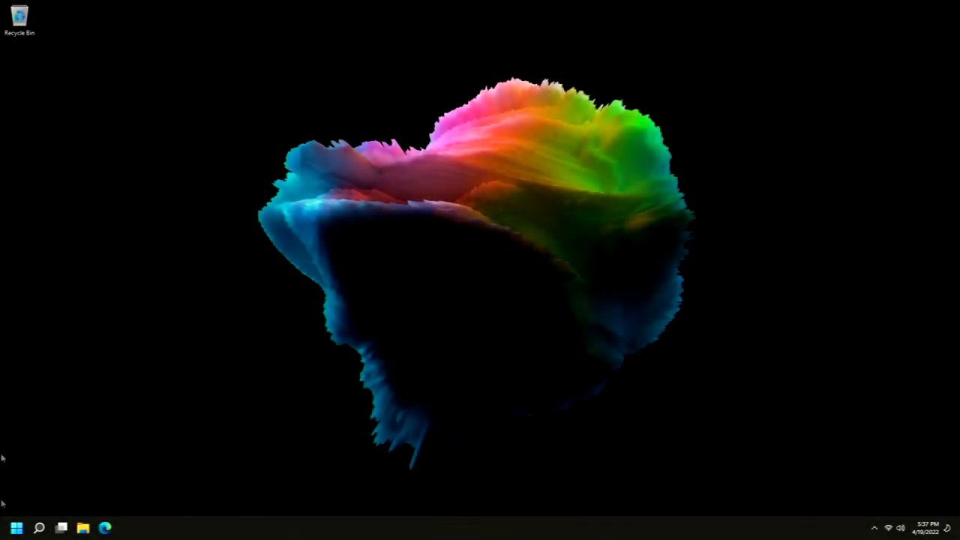
click(4, 534)
text(disk)
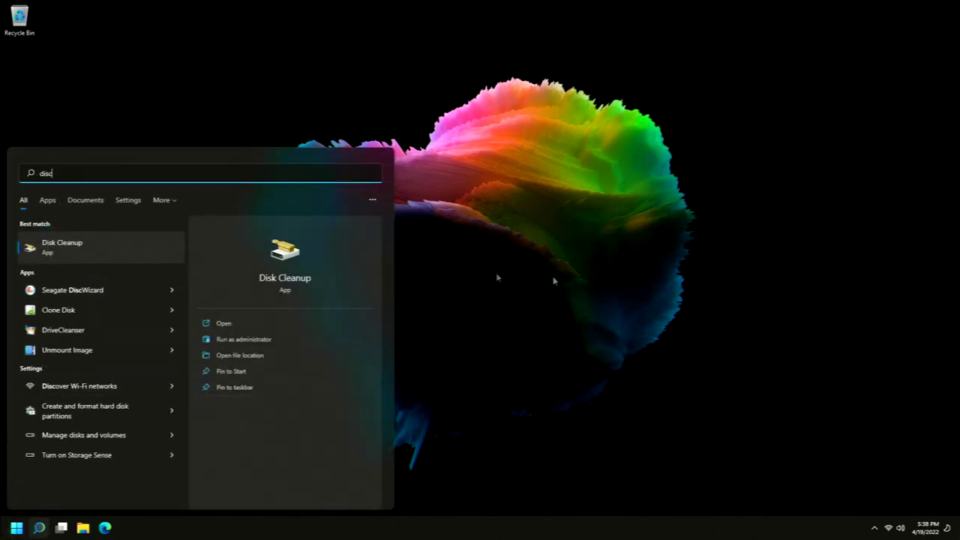
click(497, 277)
click(17, 528)
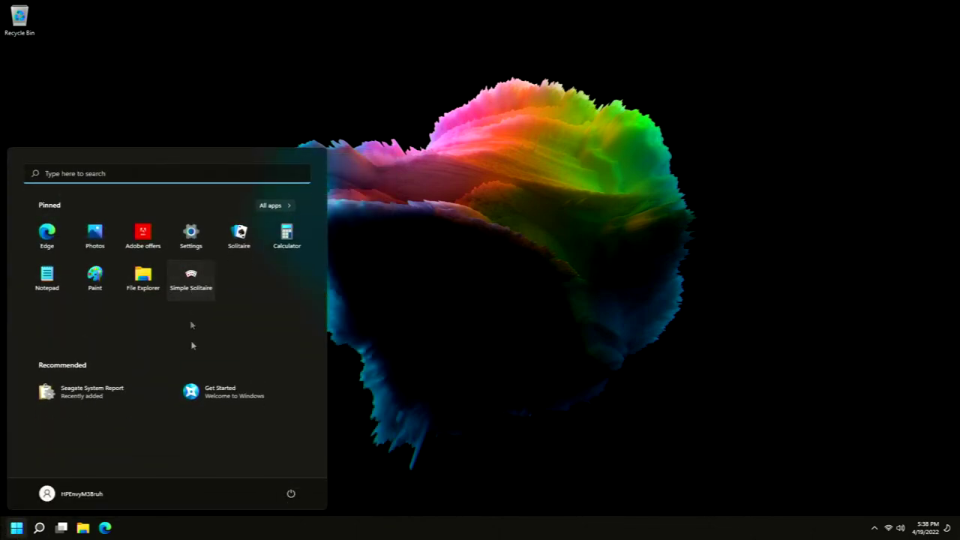
click(289, 210)
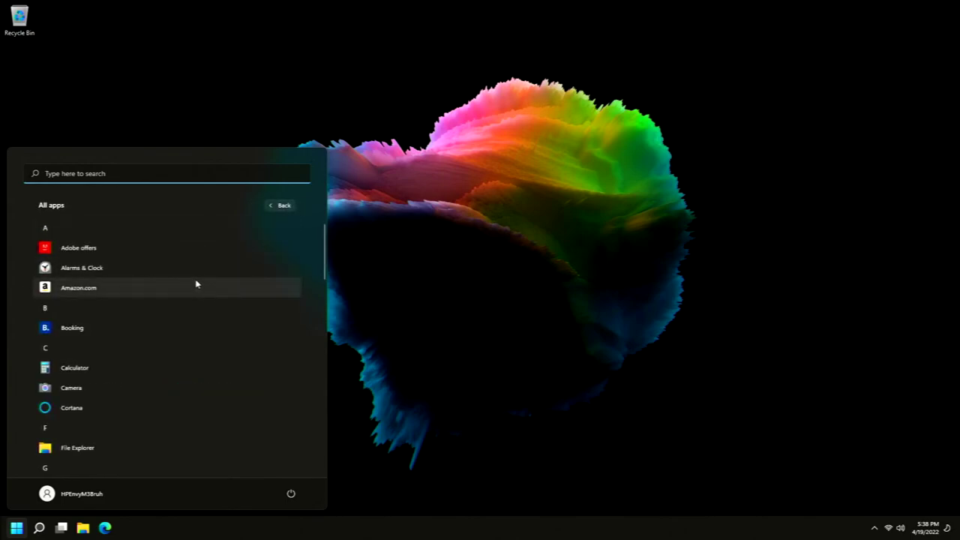
scroll(195, 284, down, 1)
scroll(193, 287, up, 1)
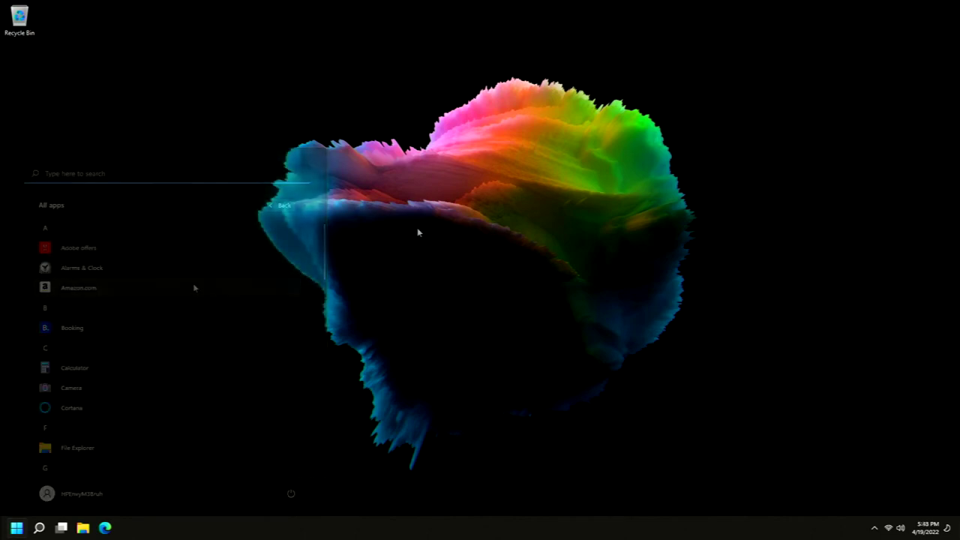
Launch Seagate DiscWizard from the list of all installed apps
click(17, 527)
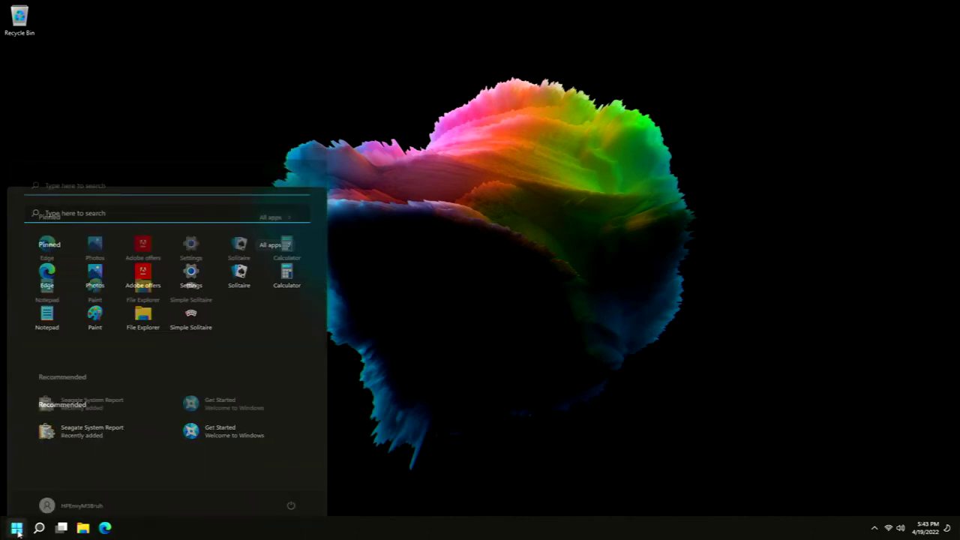
click(275, 206)
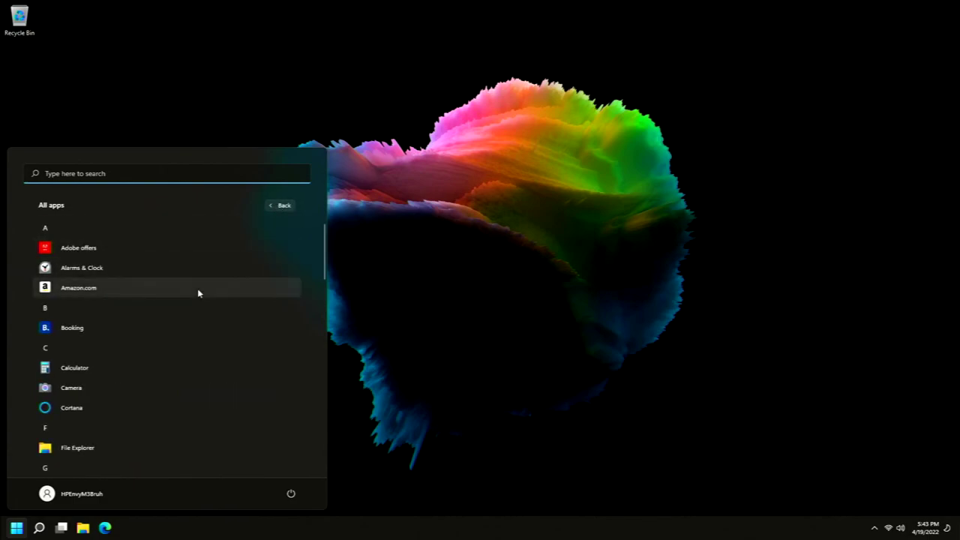
scroll(156, 289, down, 1)
scroll(188, 358, down, 10)
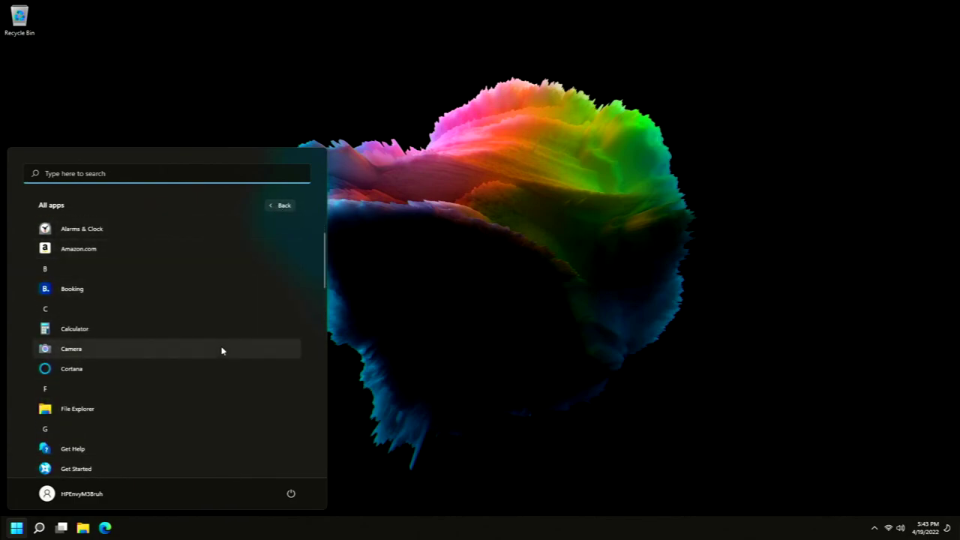
scroll(187, 368, down, 5)
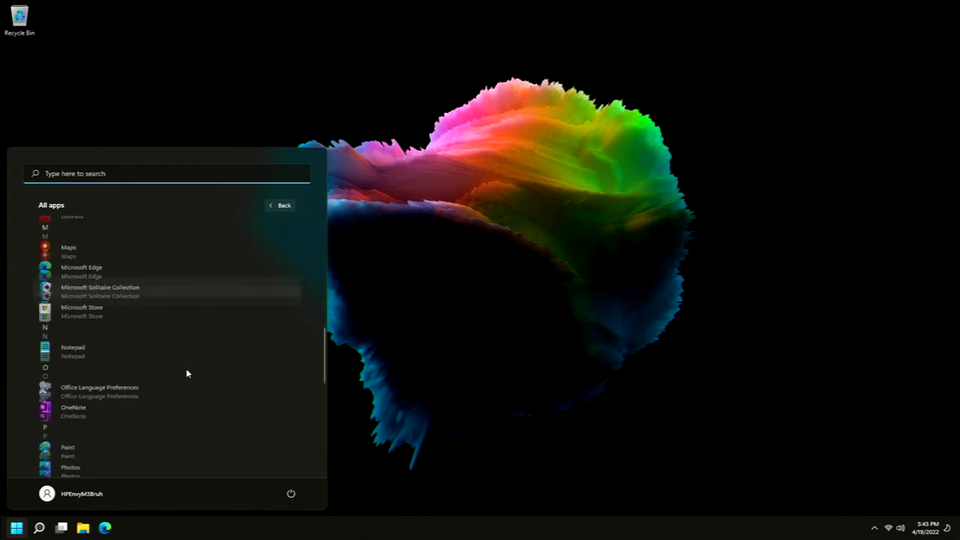
click(192, 411)
click(454, 341)
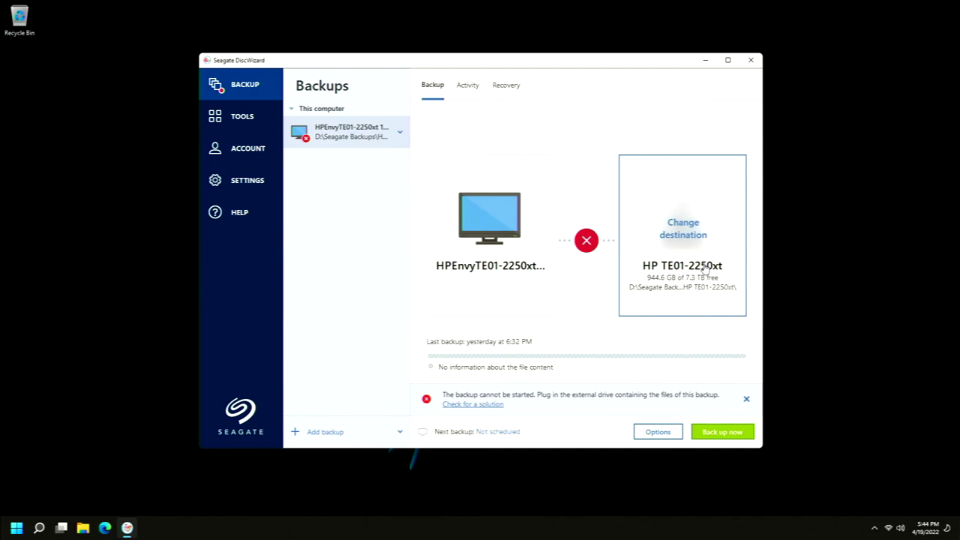
Open the destination selection for the existing backup and check the Seagate Expansion Drive (D:) in File Explorer
click(705, 268)
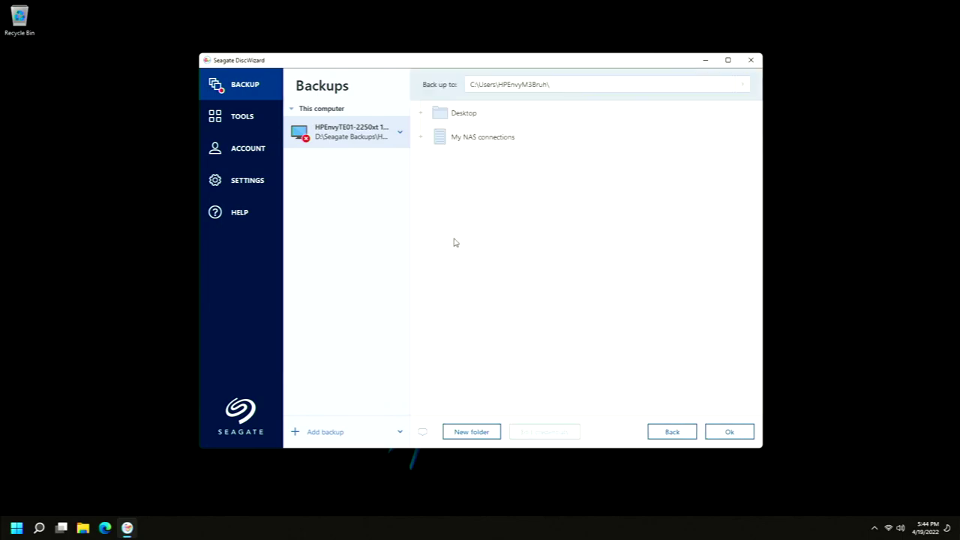
click(83, 528)
scroll(255, 330, down, 2)
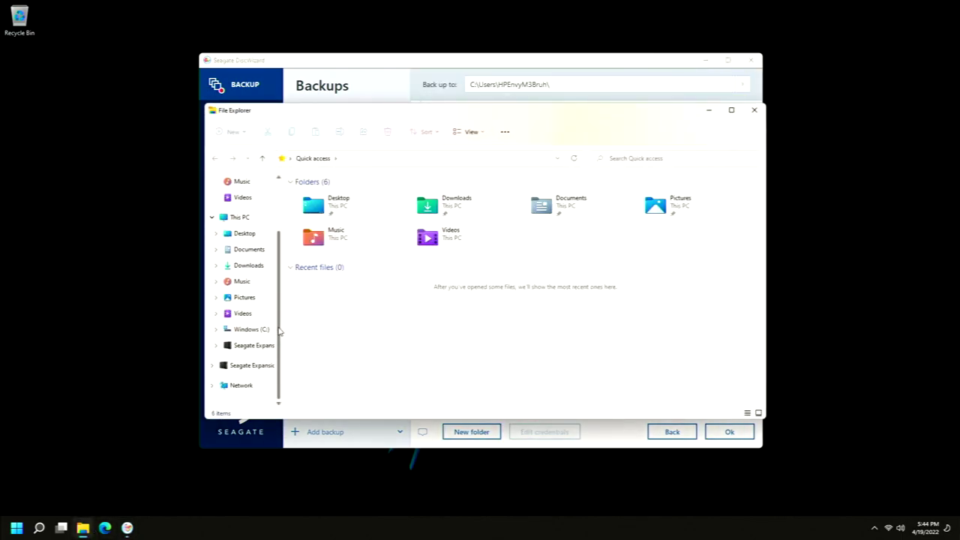
click(259, 346)
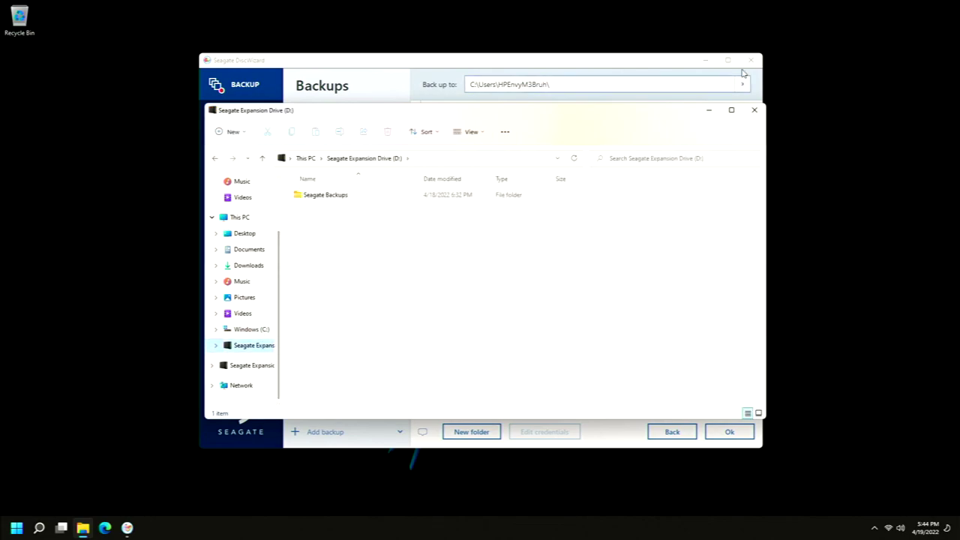
click(755, 110)
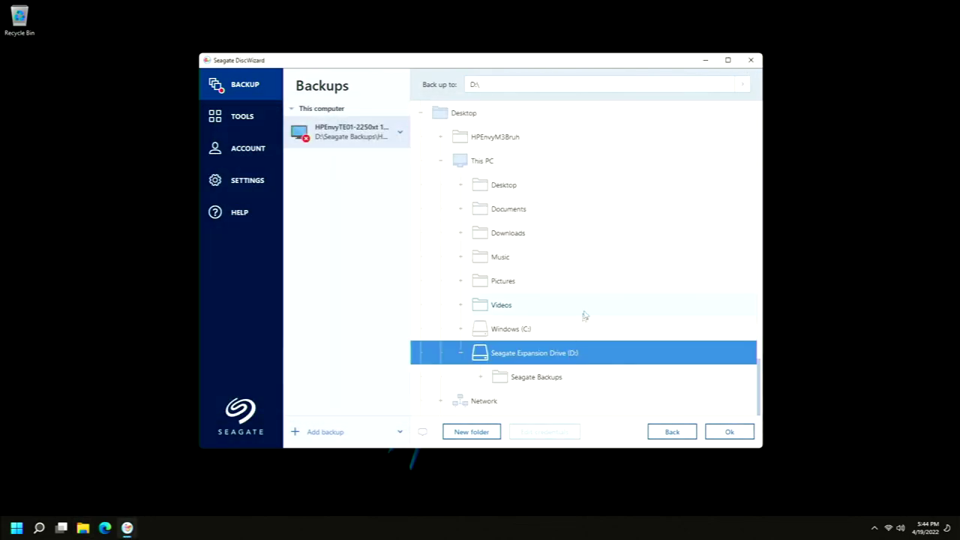
Create a 19Apr2022 folder in D:\Seagate Backups\HP TE01-2250xt and set it as the backup destination
scroll(552, 345, down, 1)
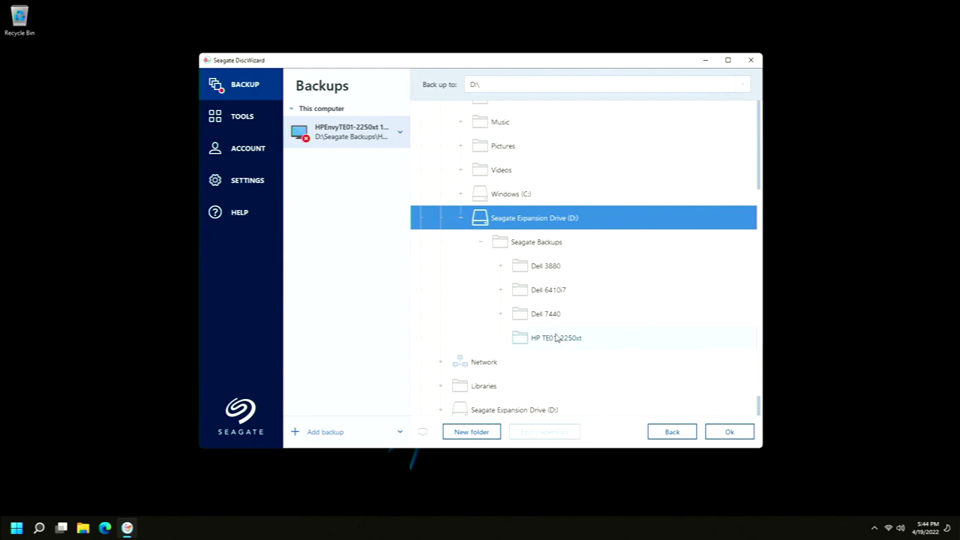
click(556, 339)
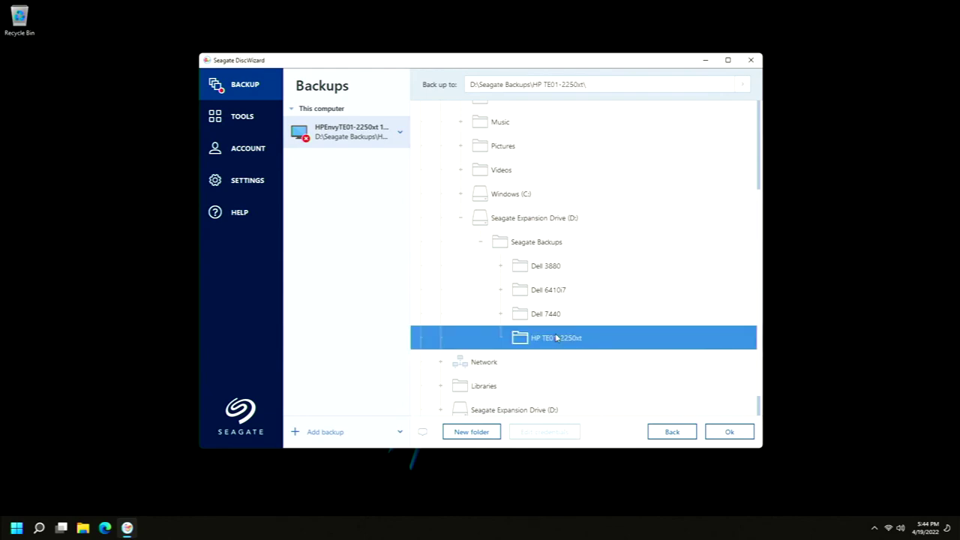
click(471, 441)
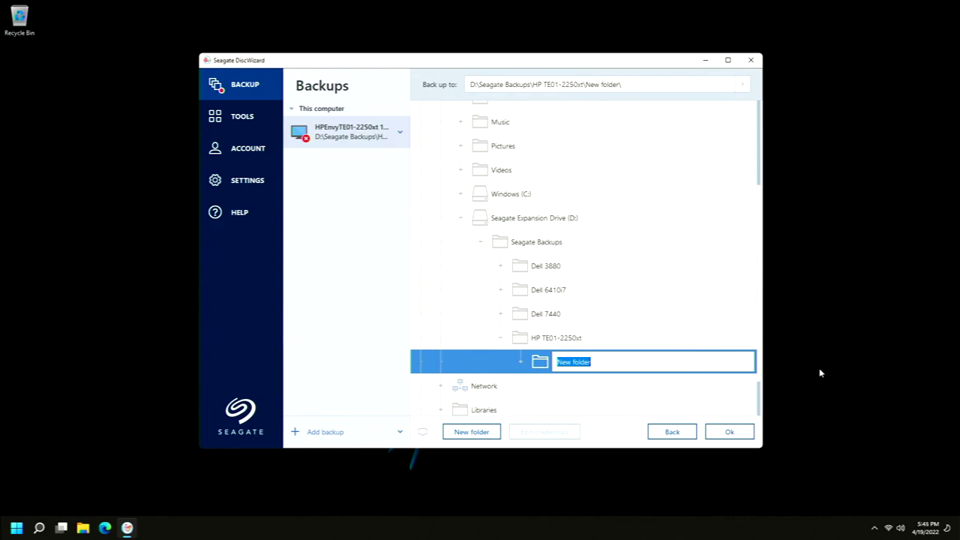
text(19Apr2022)
key(Return)
click(534, 284)
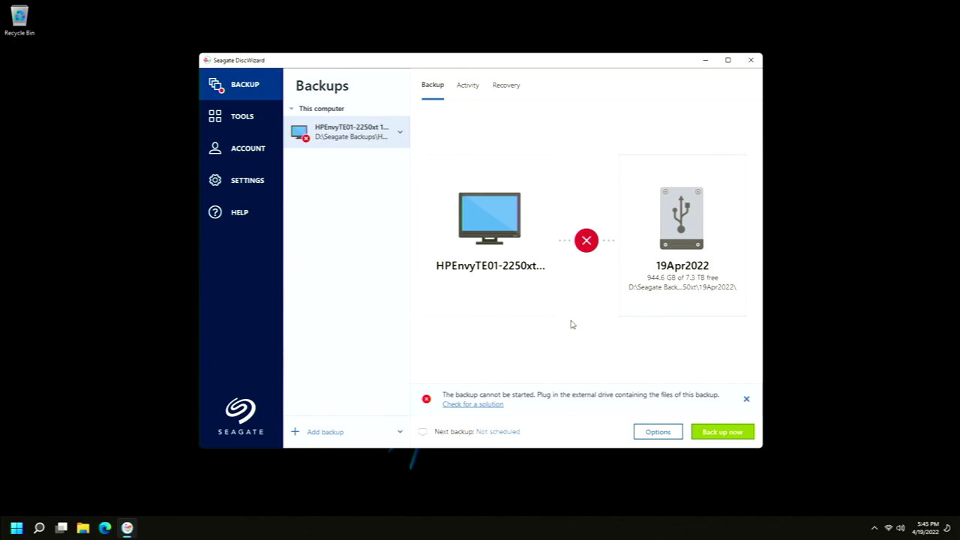
Review the advanced backup options, accept them and start the backup
click(658, 432)
click(727, 111)
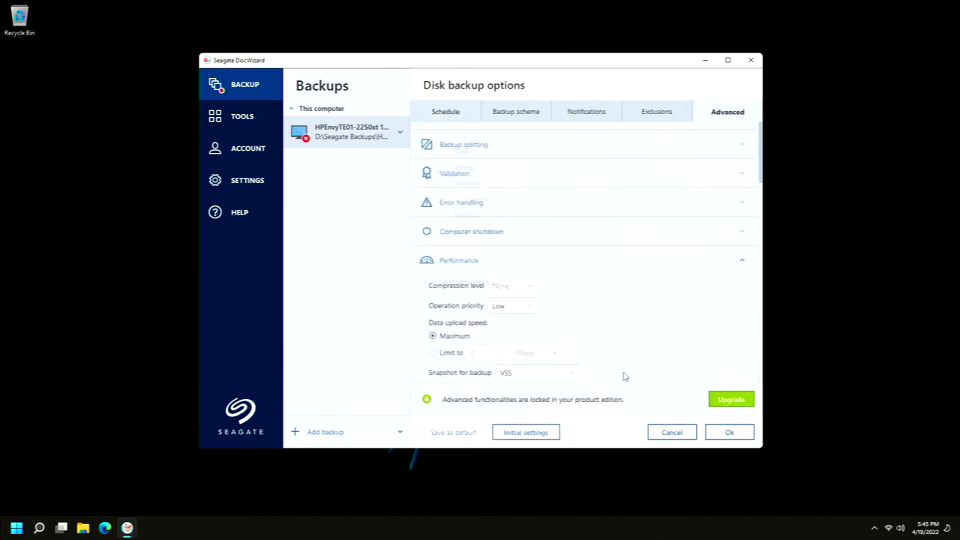
click(729, 432)
click(737, 433)
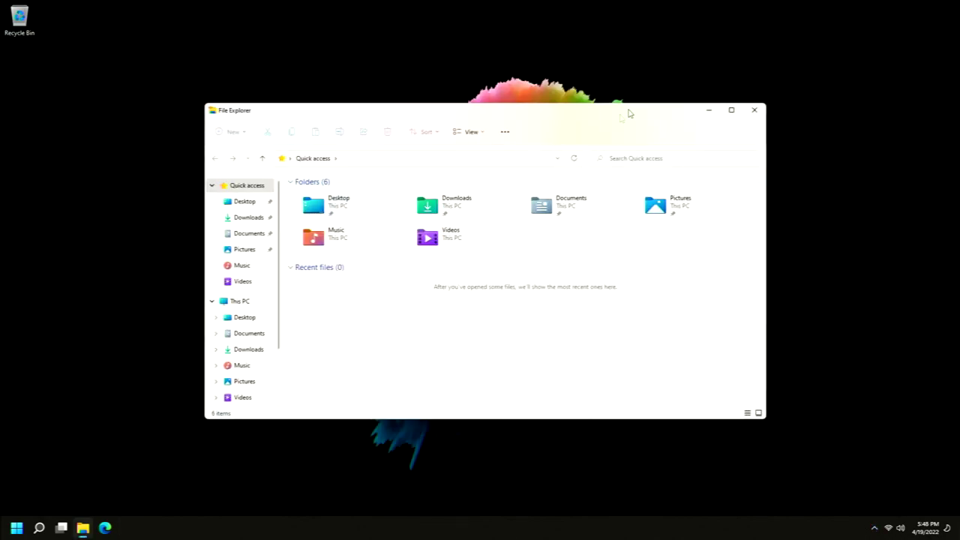
Open the HP TE01-2250xt folder in Seagate Backups on drive D: in File Explorer and select the 18Apr2022 backup
scroll(253, 330, down, 1)
click(247, 393)
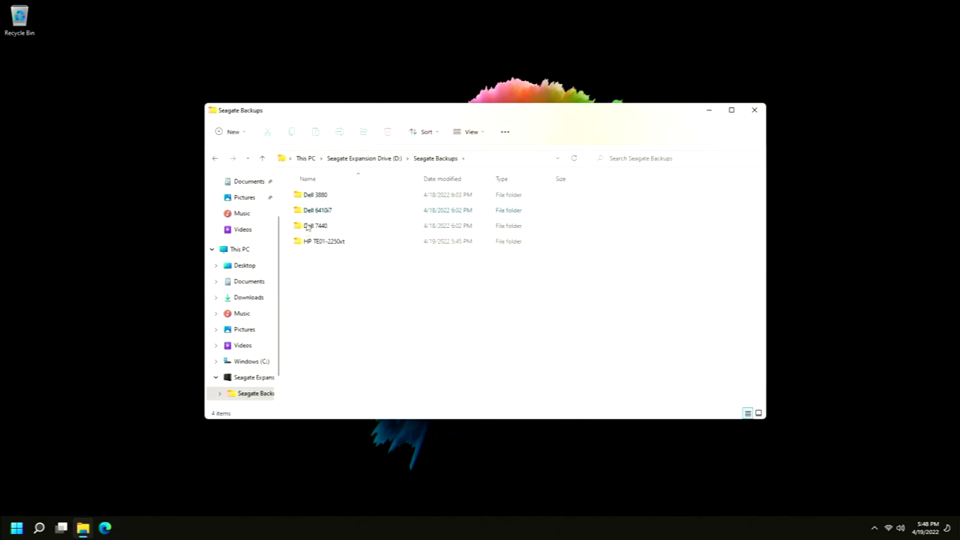
double_click(315, 241)
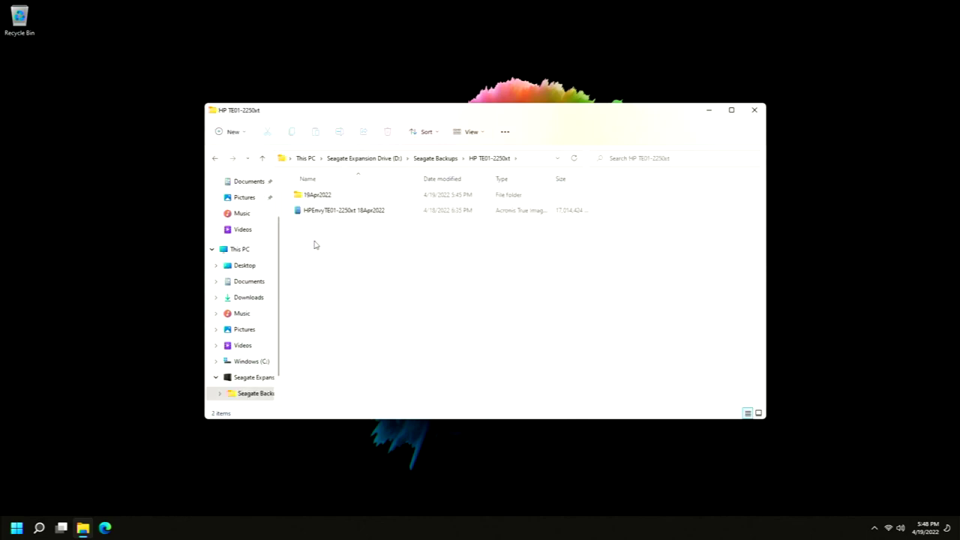
click(318, 213)
key(XF86AudioRaiseVolume)
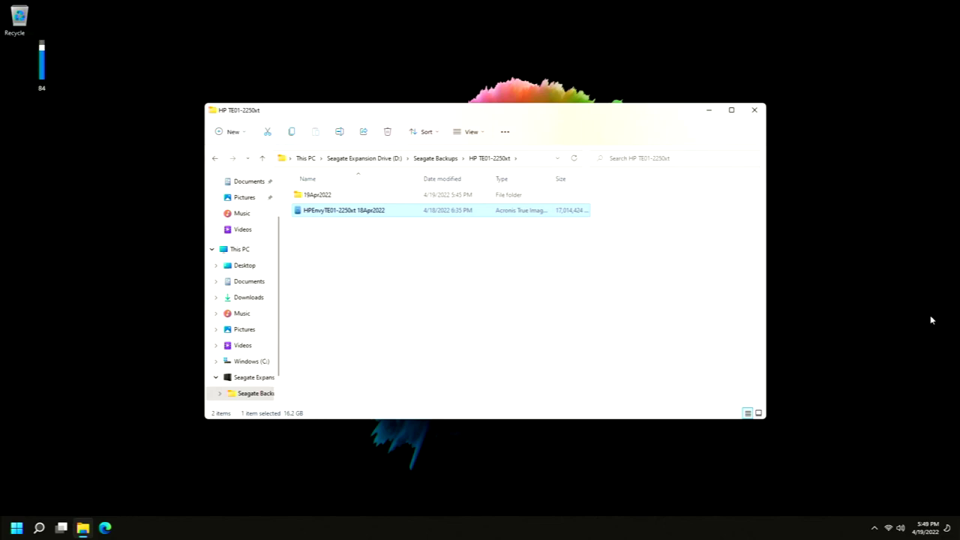
right_click(328, 212)
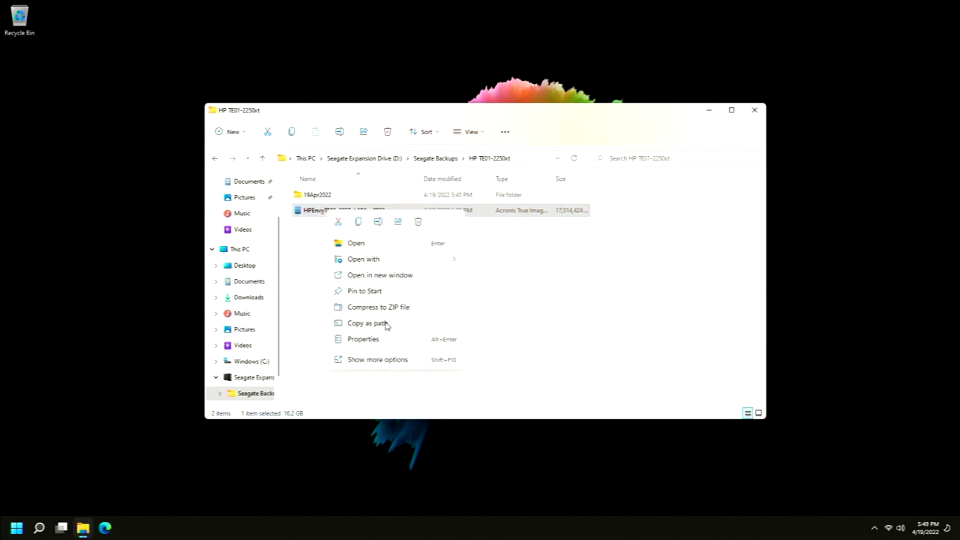
click(378, 222)
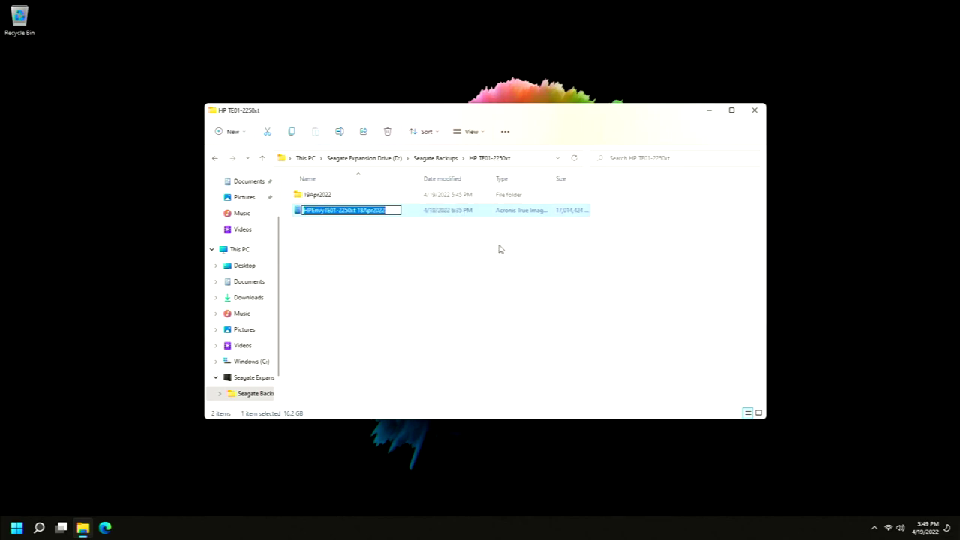
key(BackSpace)
key(Escape)
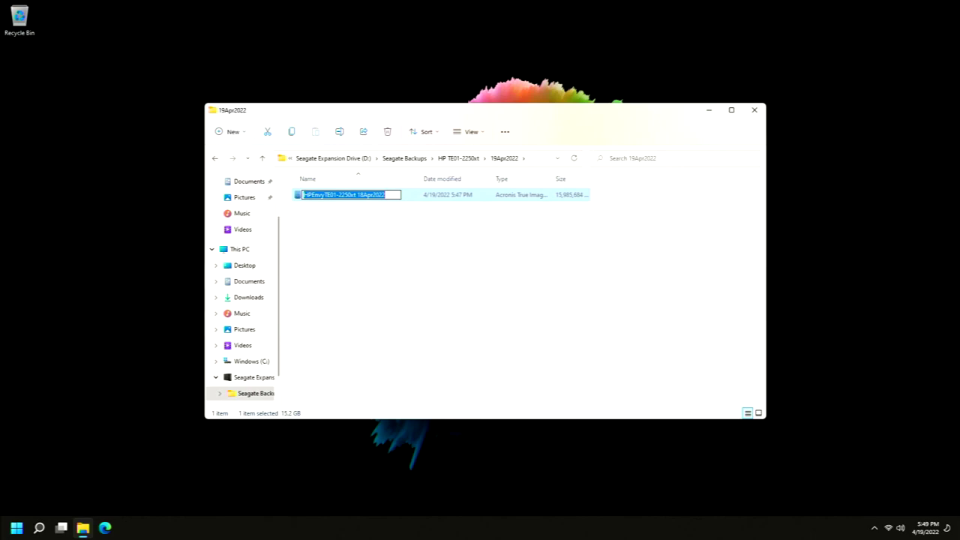
Rename the backup in the 19Apr2022 folder to HPEnvyTE01-2250xt 19Apr2022 and move it up into the HP TE01-2250xt folder
key(End)
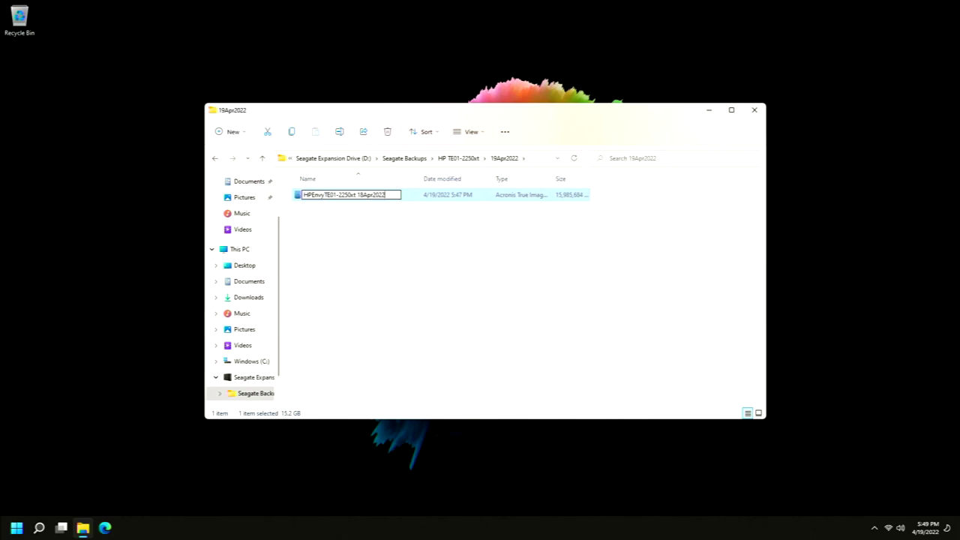
key(Return)
right_click(375, 198)
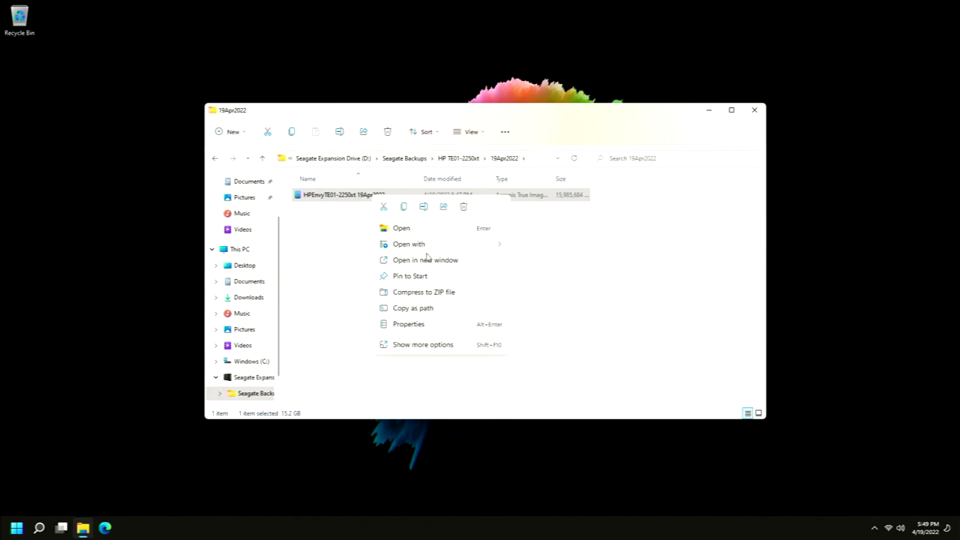
click(384, 208)
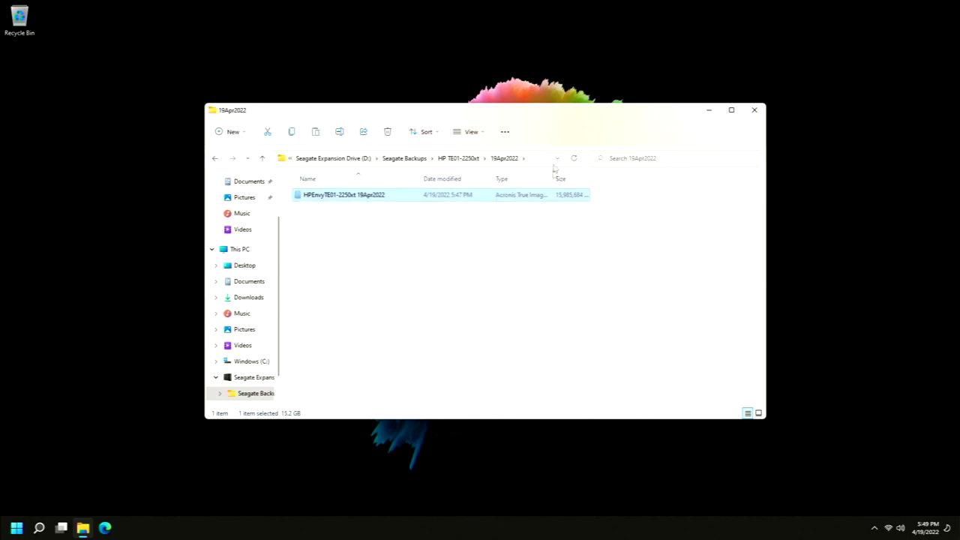
click(459, 158)
right_click(335, 261)
click(344, 267)
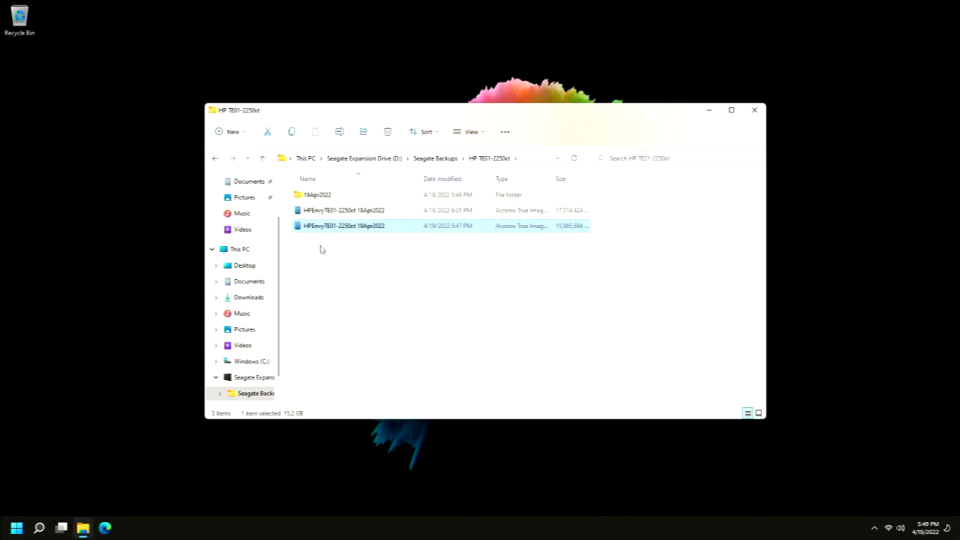
Delete the 19Apr2022 folder and rename the older backup to HPEnvyTE01-2250xt 18Apr2022 (Original)
right_click(321, 200)
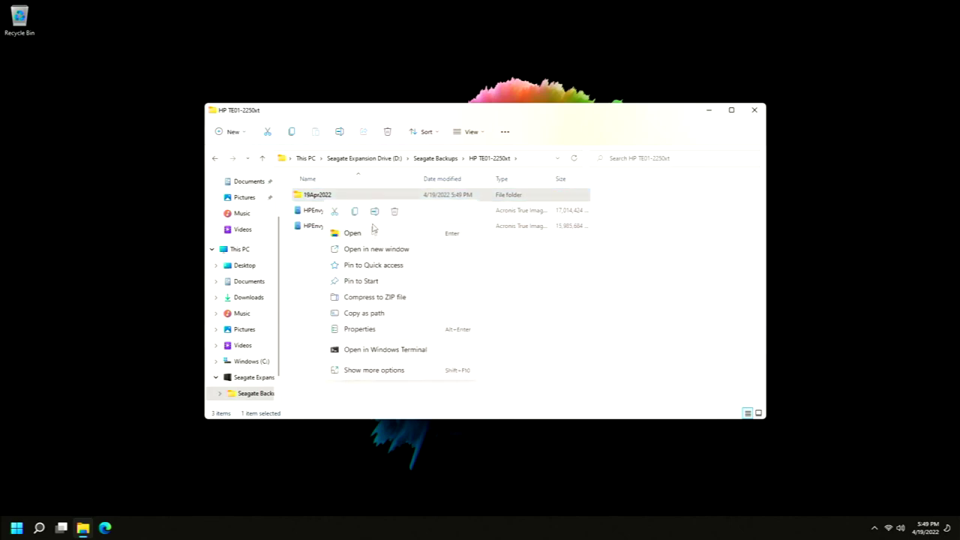
click(394, 211)
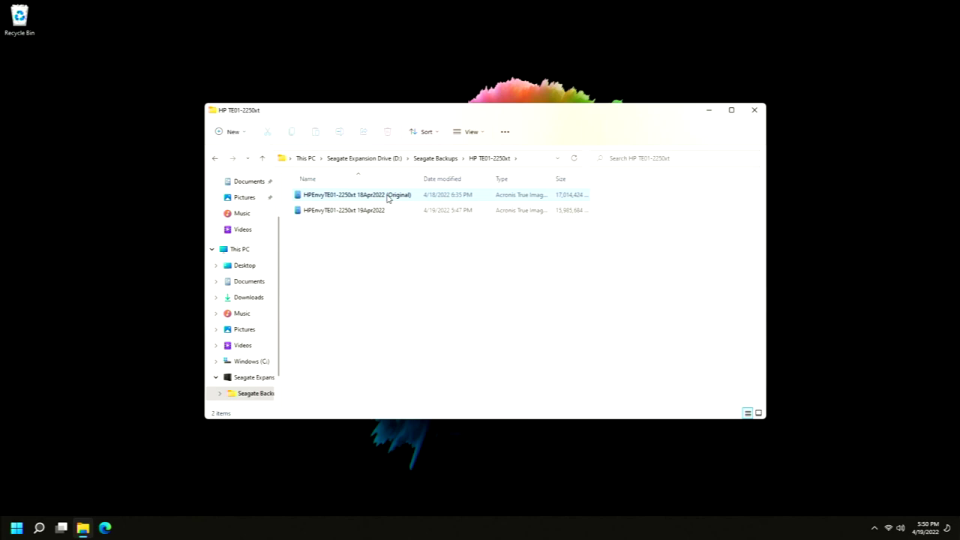
click(366, 213)
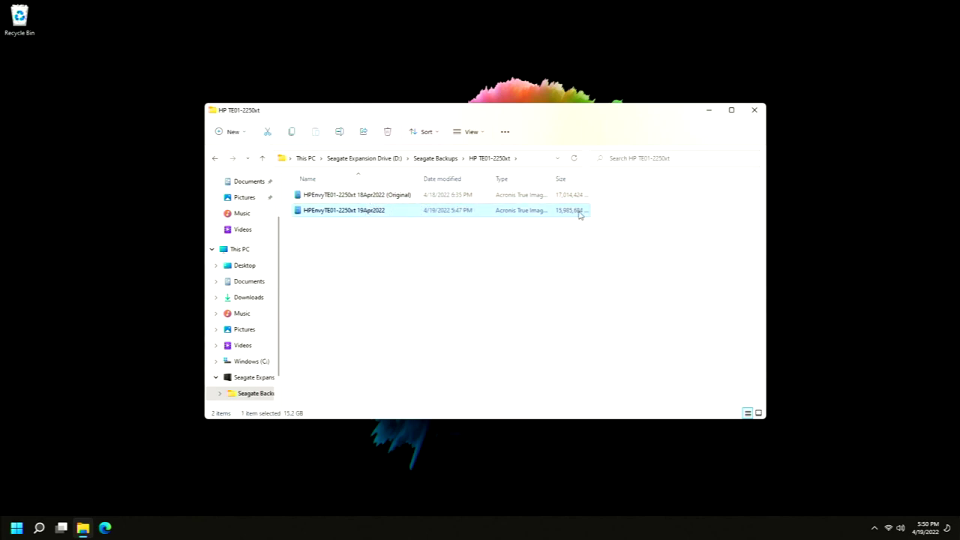
click(390, 241)
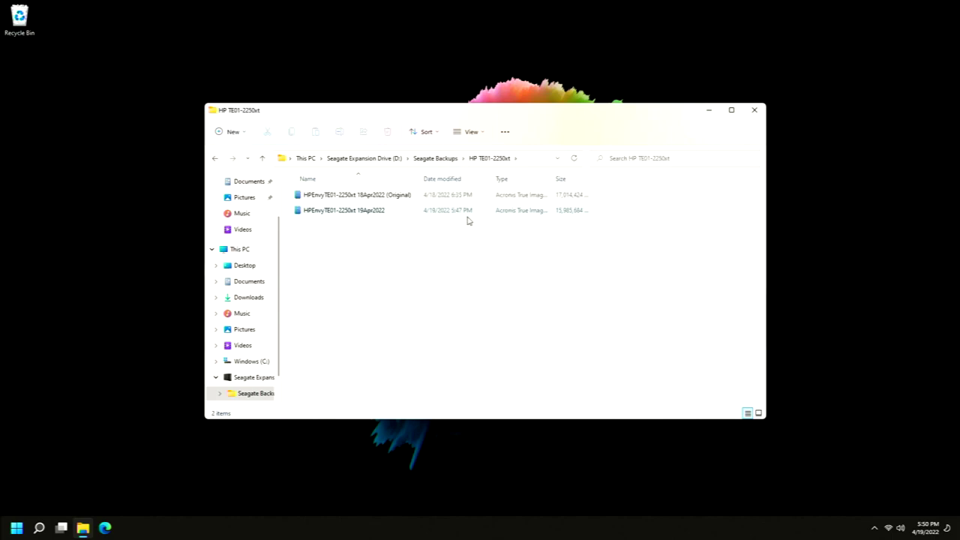